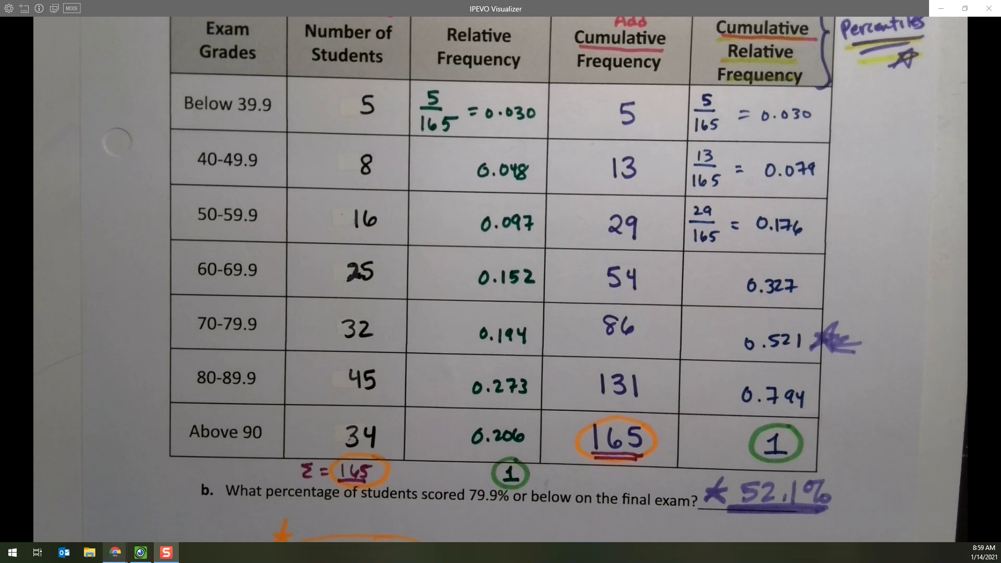
Switch to the MAT 133 (WN21) 2.3 Ex Video spreadsheet in Google Sheets and review the columns of the exam grades table.
mouse_move(116, 552)
left_click(172, 503)
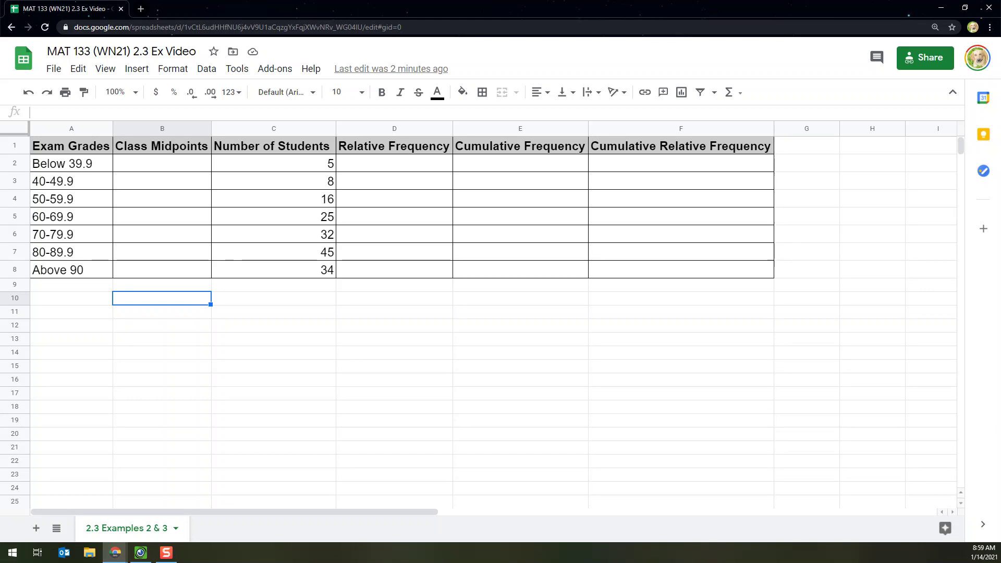
left_click_drag(71, 146, 72, 270)
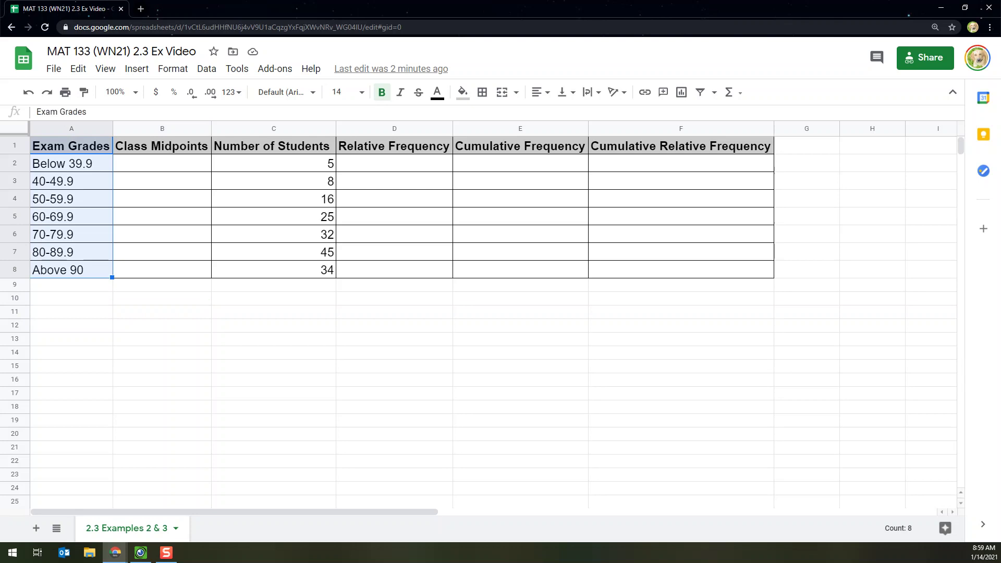
left_click_drag(274, 146, 274, 269)
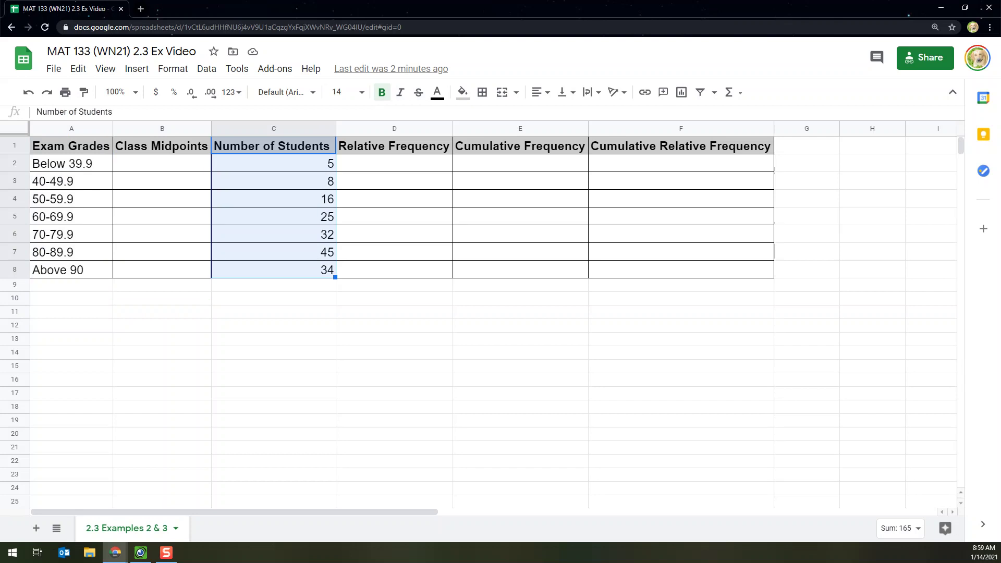
left_click_drag(162, 146, 162, 270)
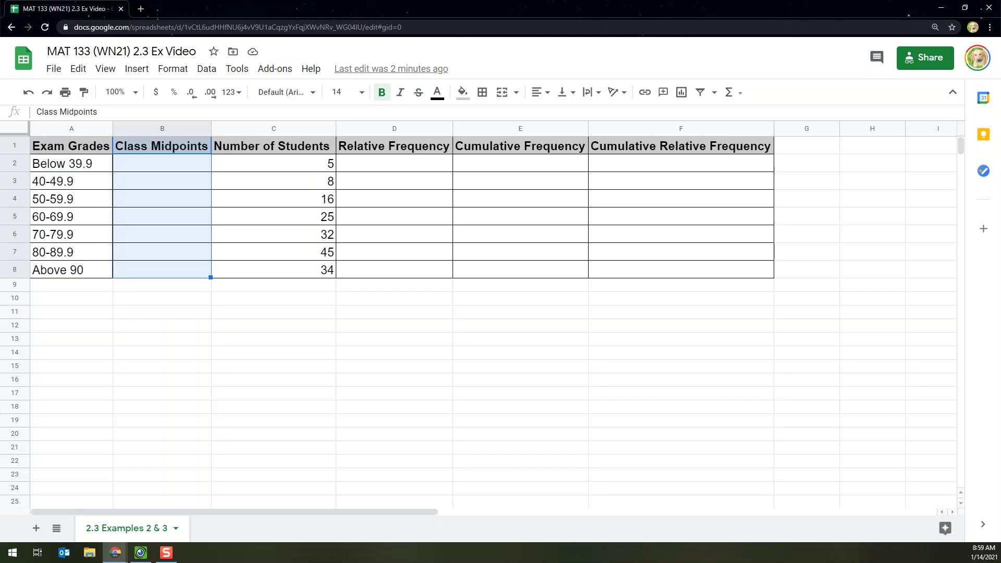
left_click_drag(394, 146, 681, 270)
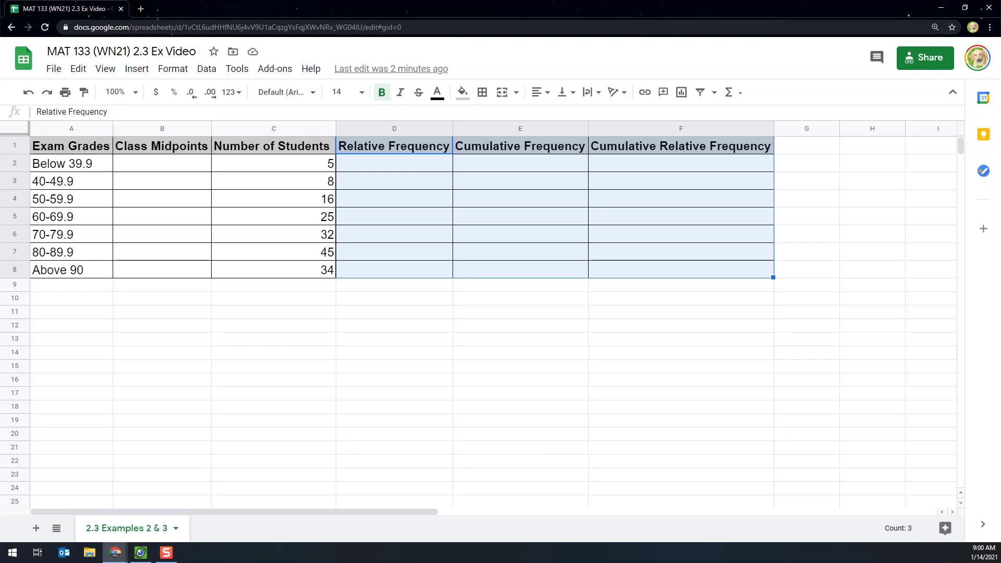
Examine the exam grade classes, comparing the bounded intervals 40-49.9 through 80-89.9 with the open-ended Below 39.9 class.
left_click(162, 164)
left_click(162, 181)
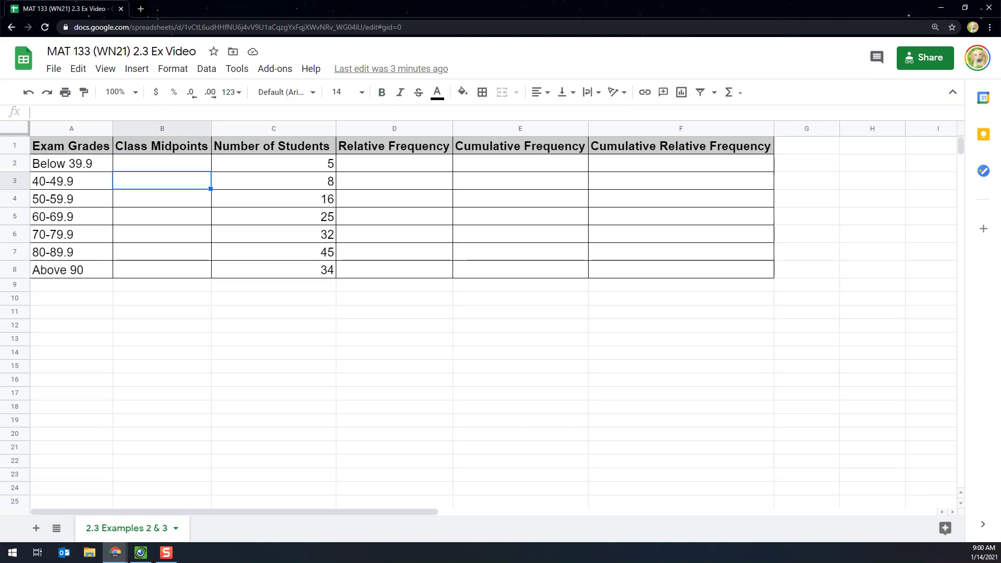
key("Left")
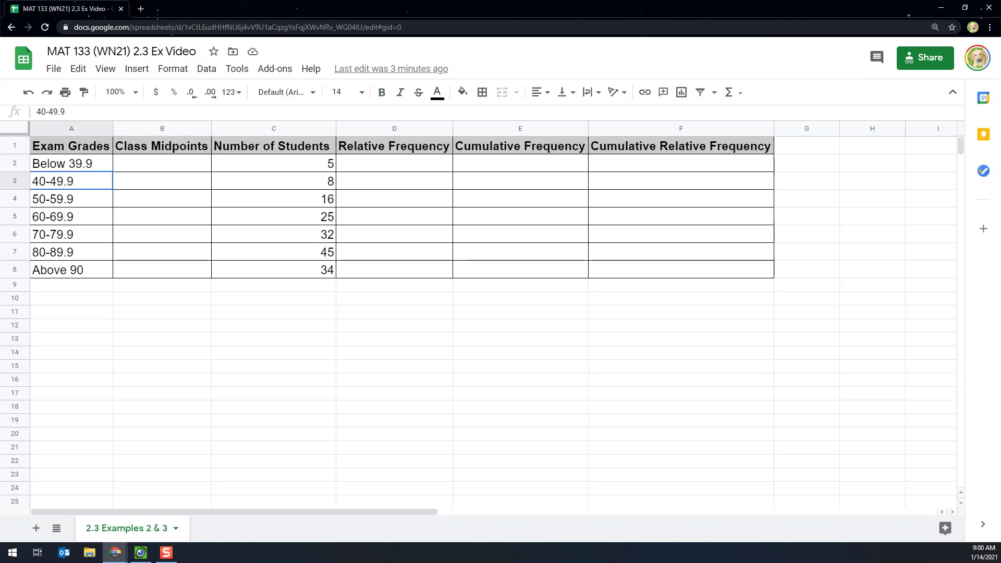
key("shift+Down")
key("shift+Down")
key("shift+Down")
key("shift+Down")
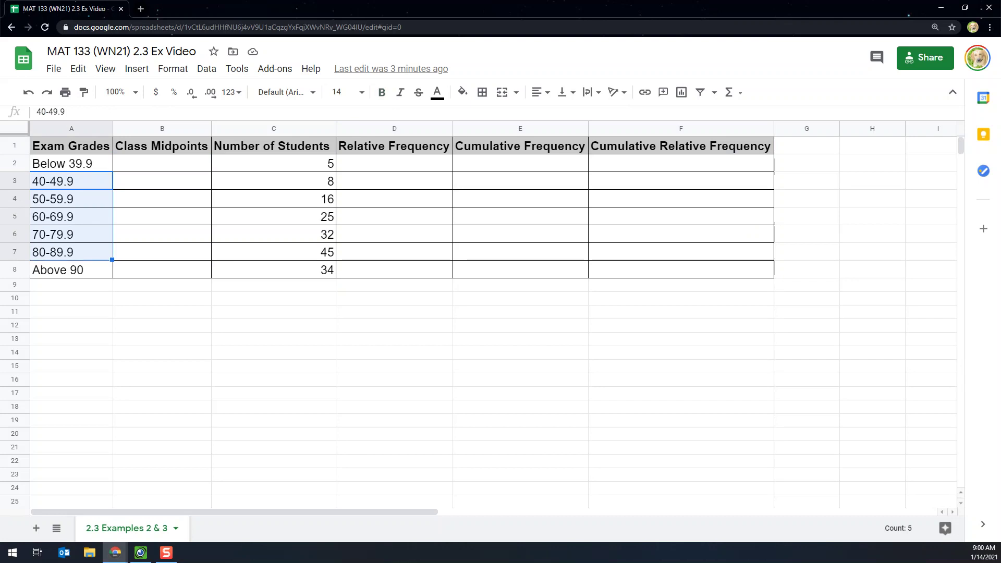
left_click(71, 181)
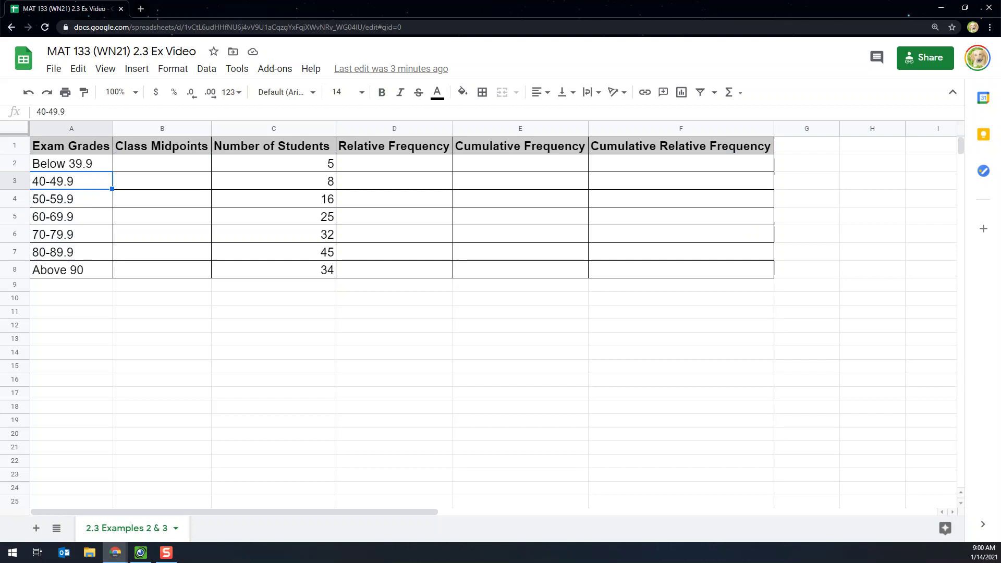
left_click(162, 181)
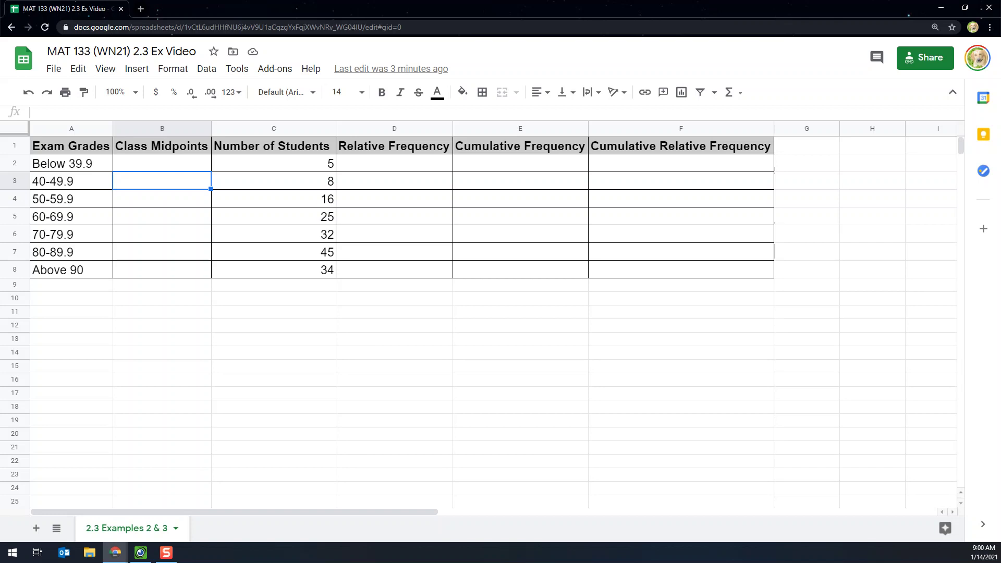
left_click(71, 163)
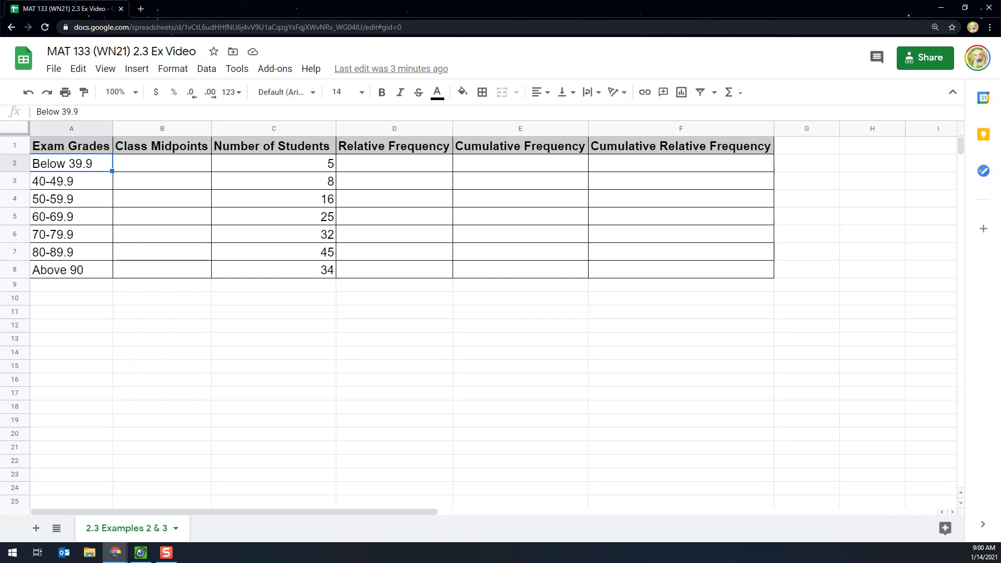
Calculate the class midpoint for the 40-49.9 grades in B3 with the formula =(40+50)/2.
left_click(162, 181)
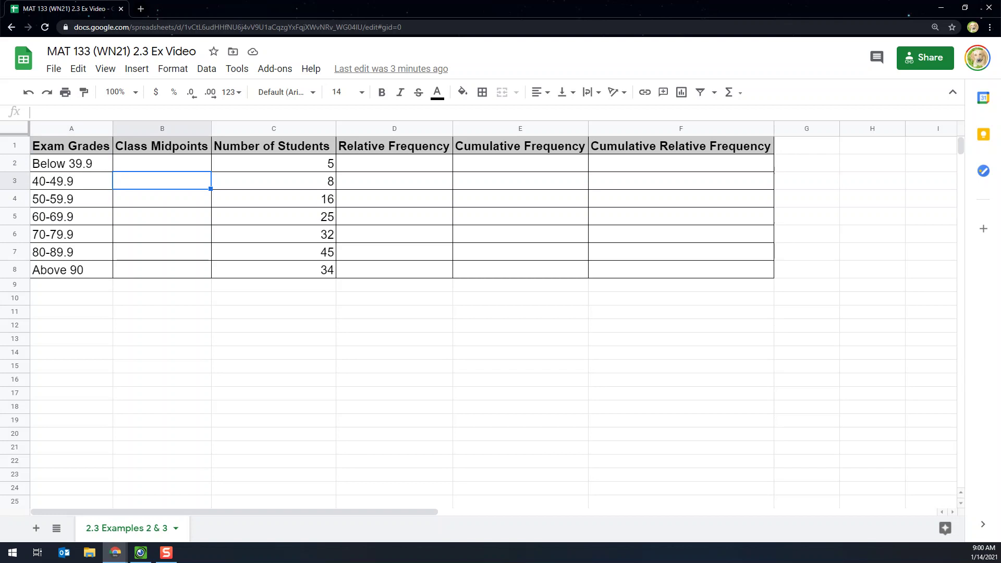
type("=")
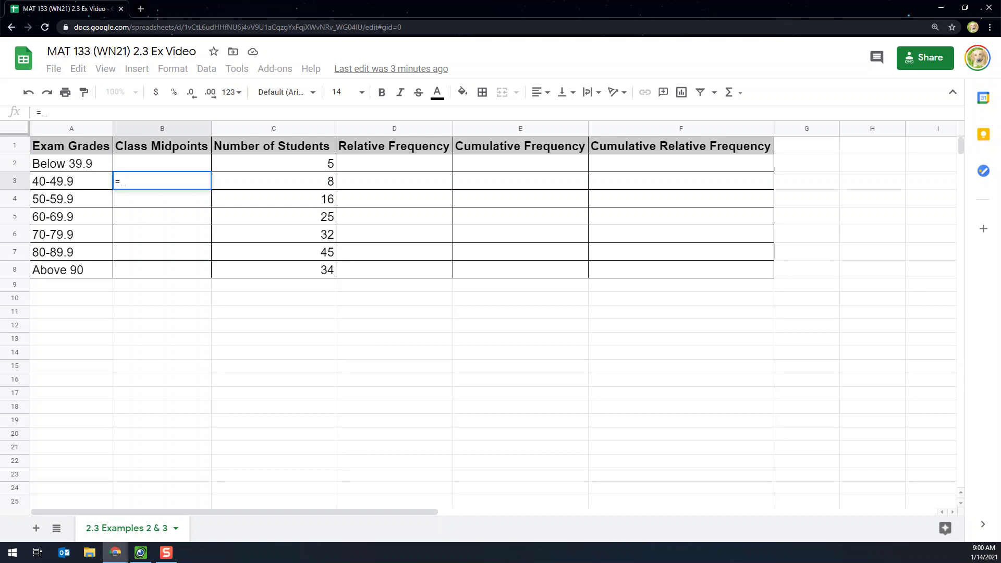
type("(40")
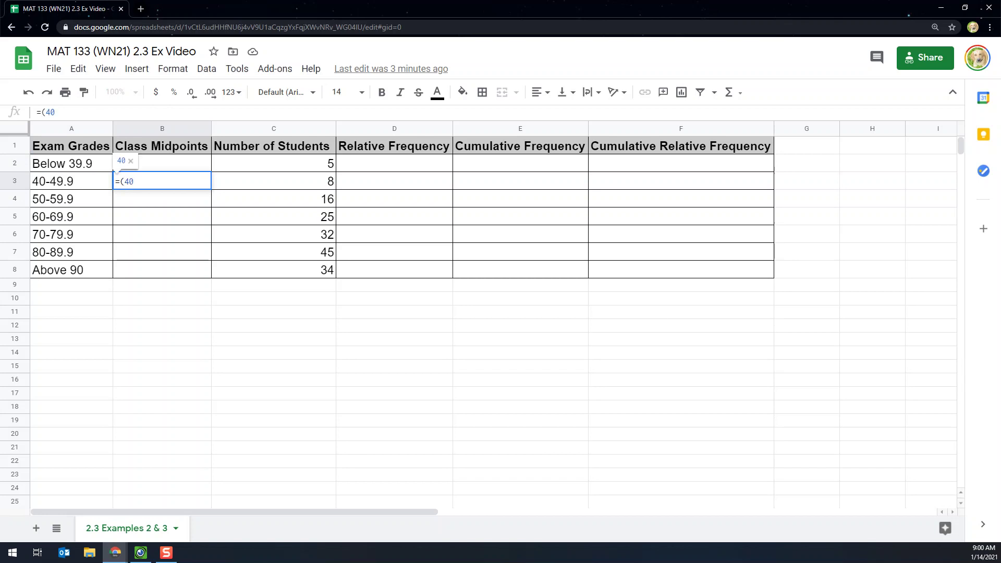
type("+50)/2")
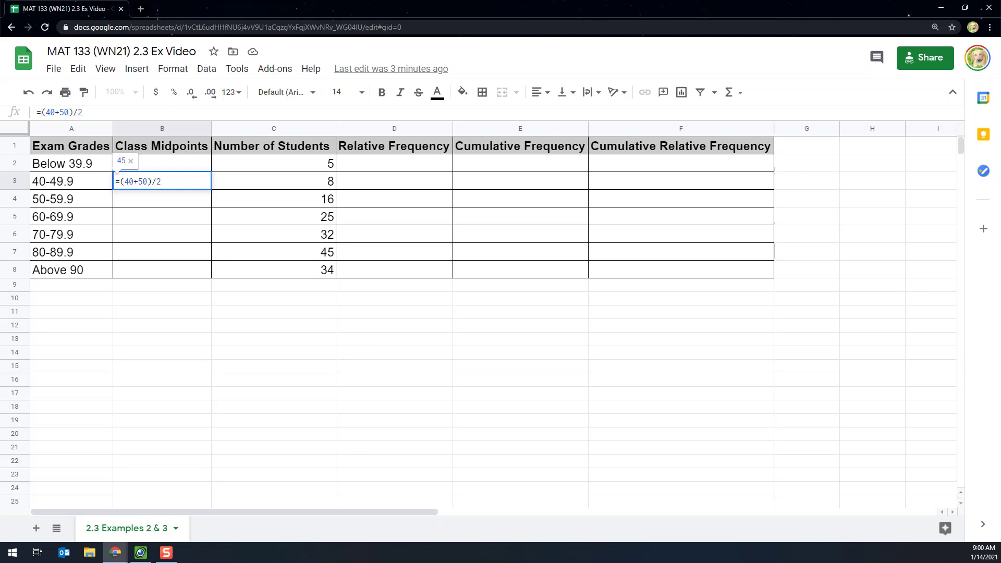
key("Return")
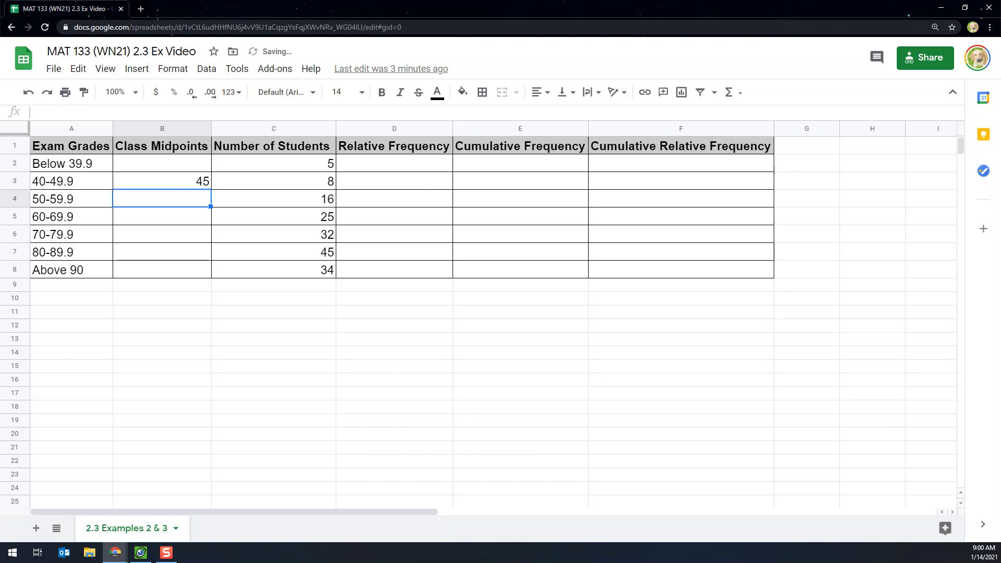
Make the exam grade classes in A2:A8 and the Number of Students column in C1:C8 bold.
left_click_drag(72, 164, 72, 269)
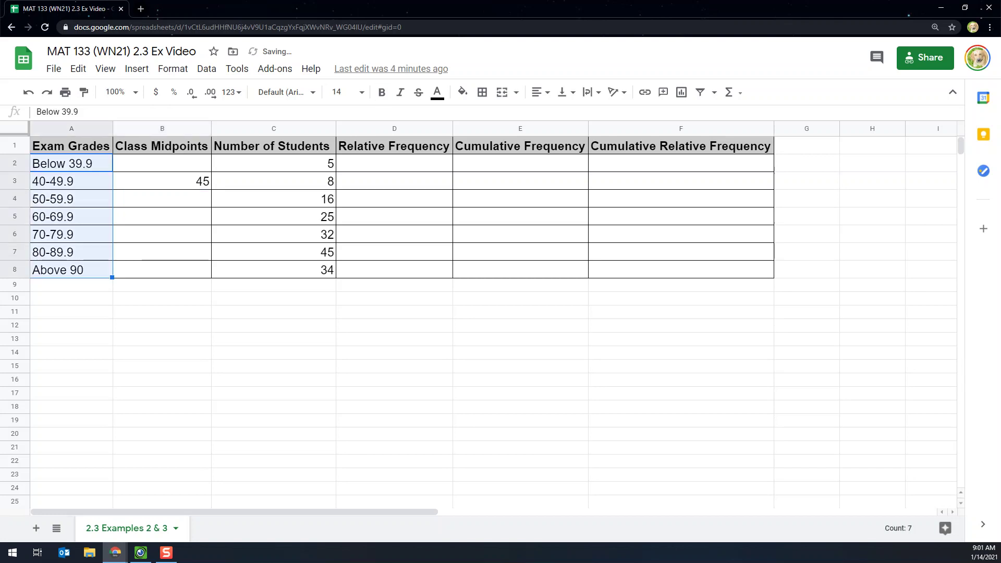
key("ctrl+b")
left_click_drag(274, 146, 273, 270)
key("ctrl+b")
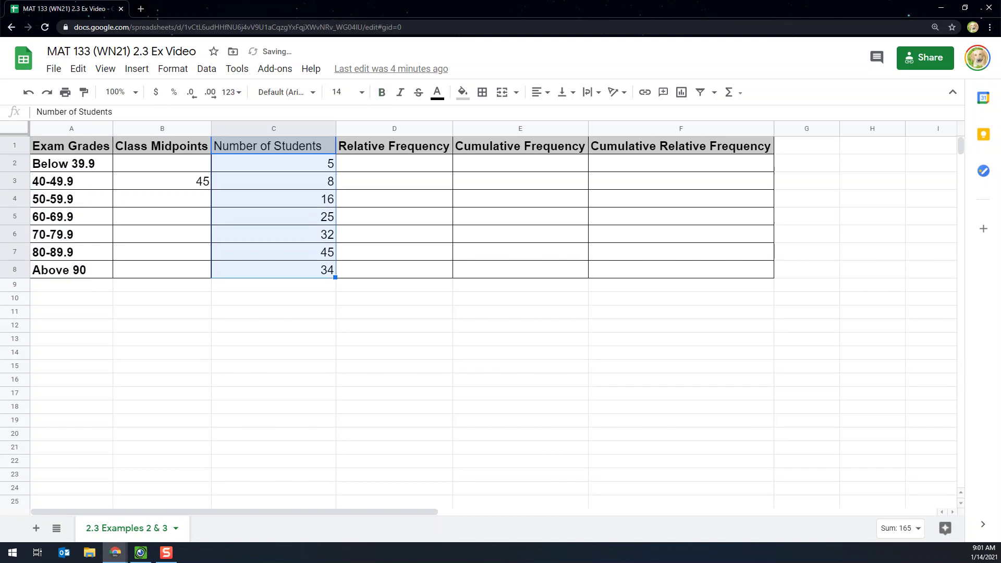
key("ctrl+b")
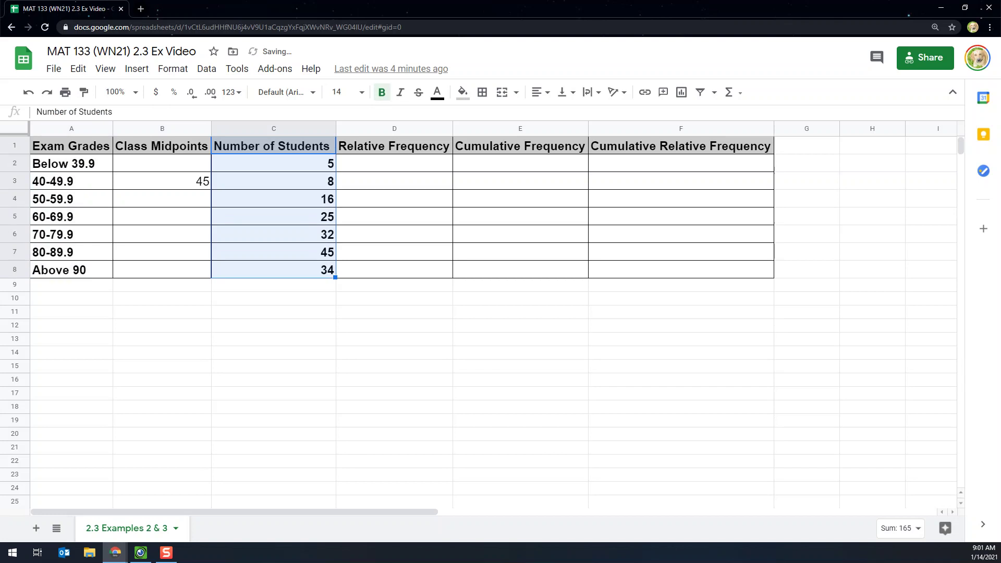
Calculate the class midpoint for the 50-59.9 grades in B4 with the formula =(50+60)/2.
left_click(163, 198)
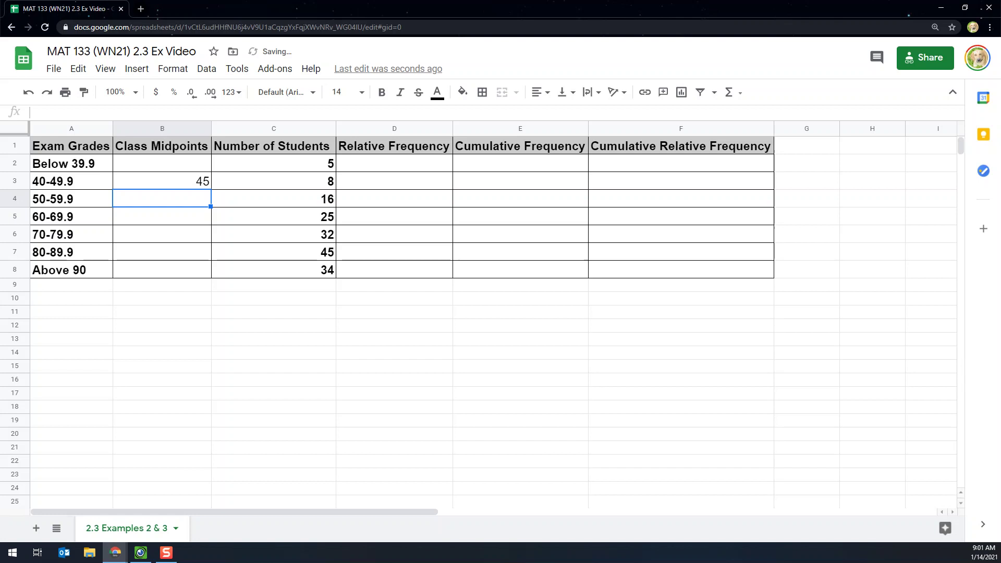
type("=")
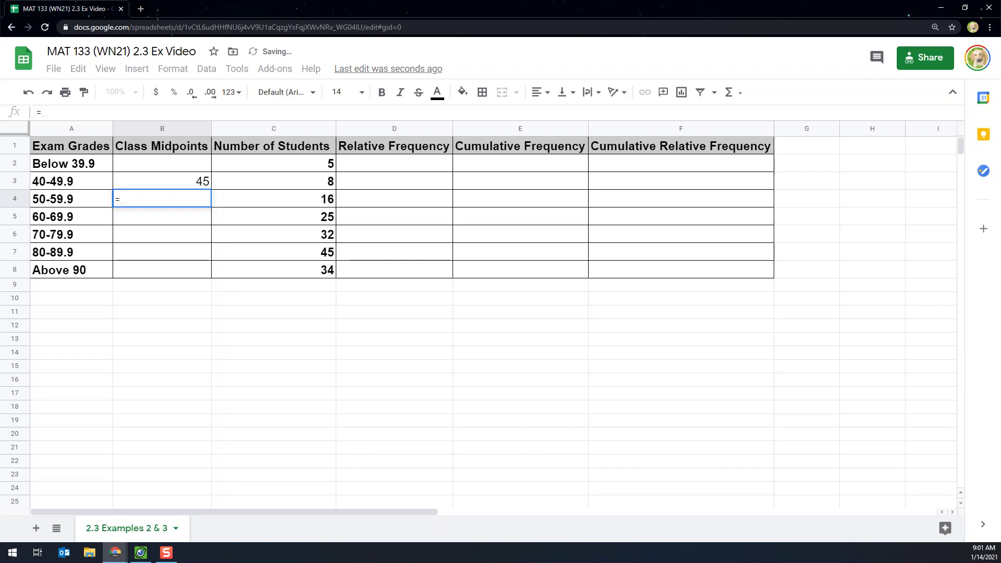
type("(50+")
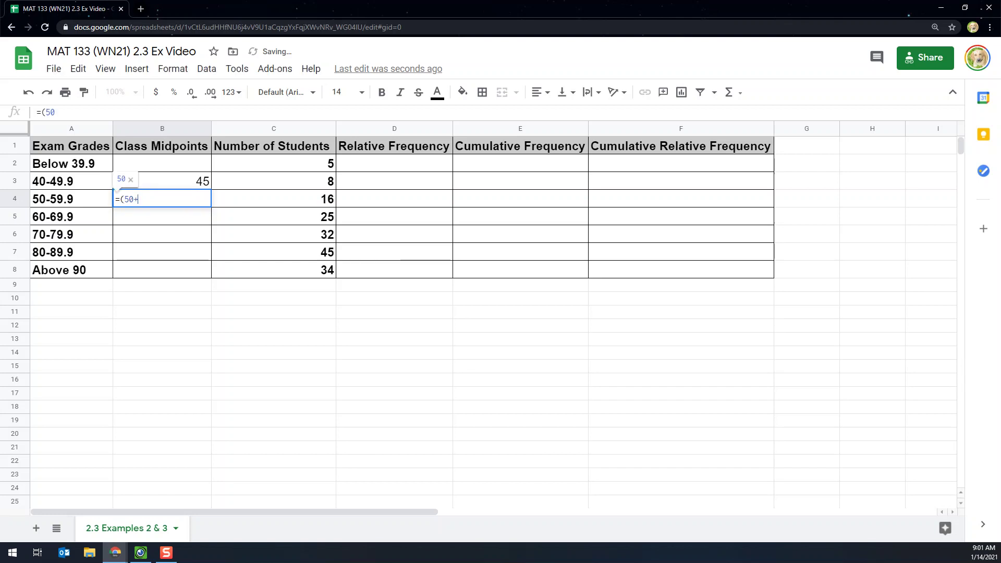
type("60)")
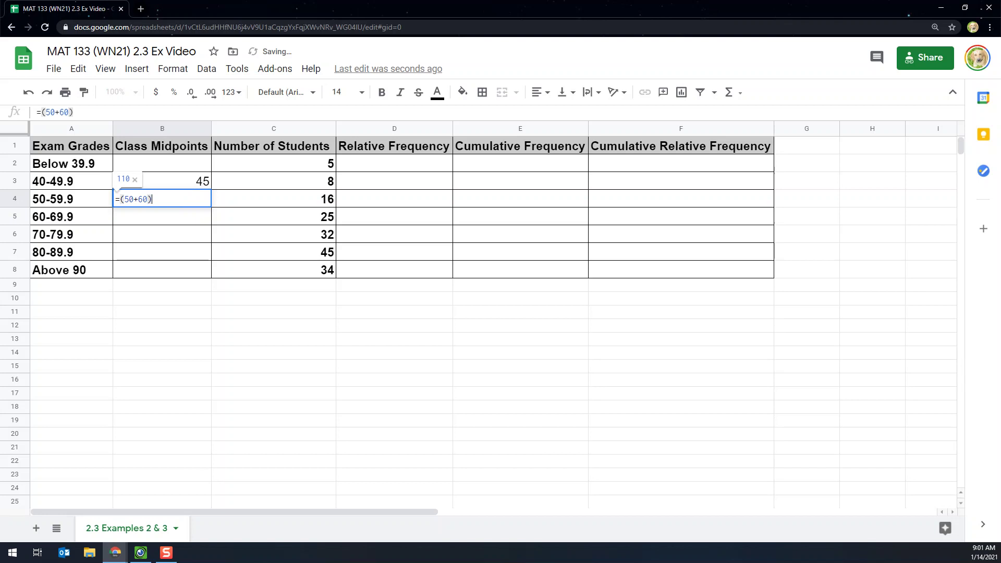
type("/2")
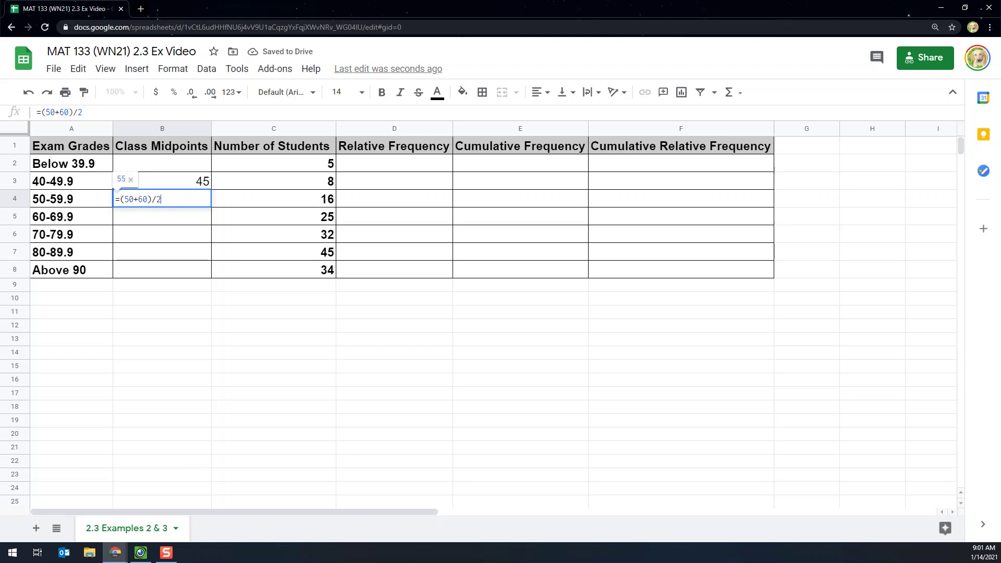
key("Return")
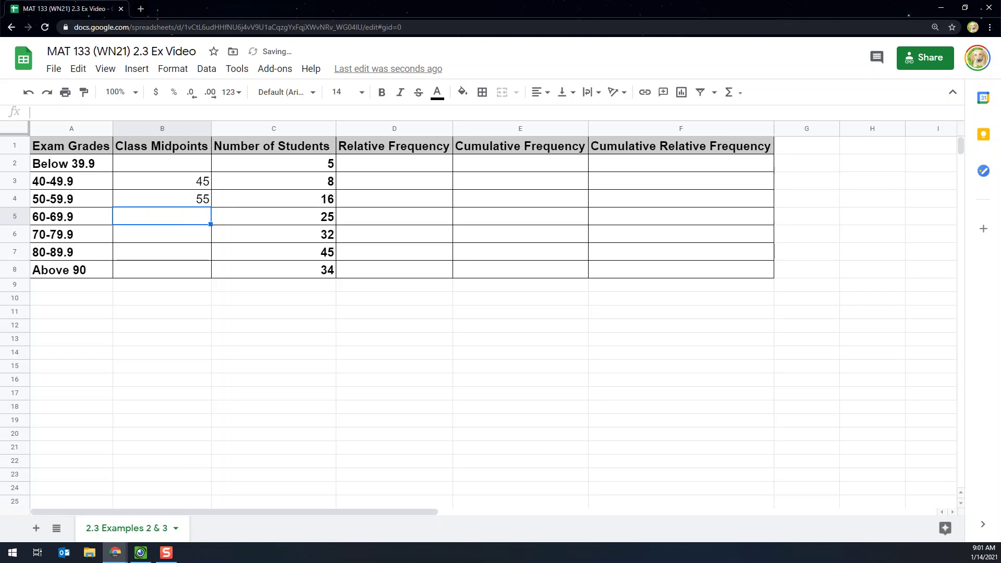
Calculate the 60-69.9 class midpoint in B5 by adding the class width to the previous midpoint with =B4+10.
left_click(162, 198)
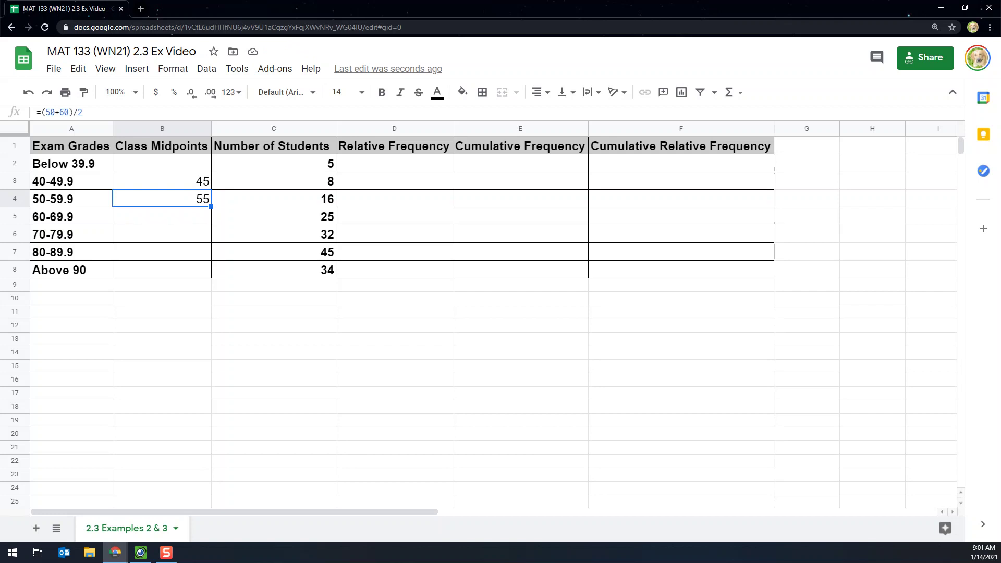
left_click(162, 217)
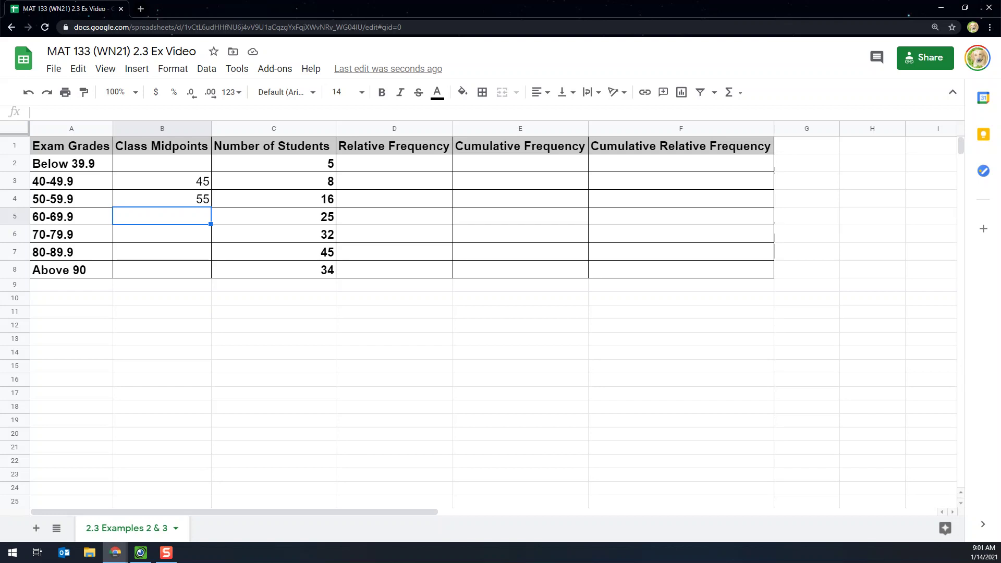
type("=")
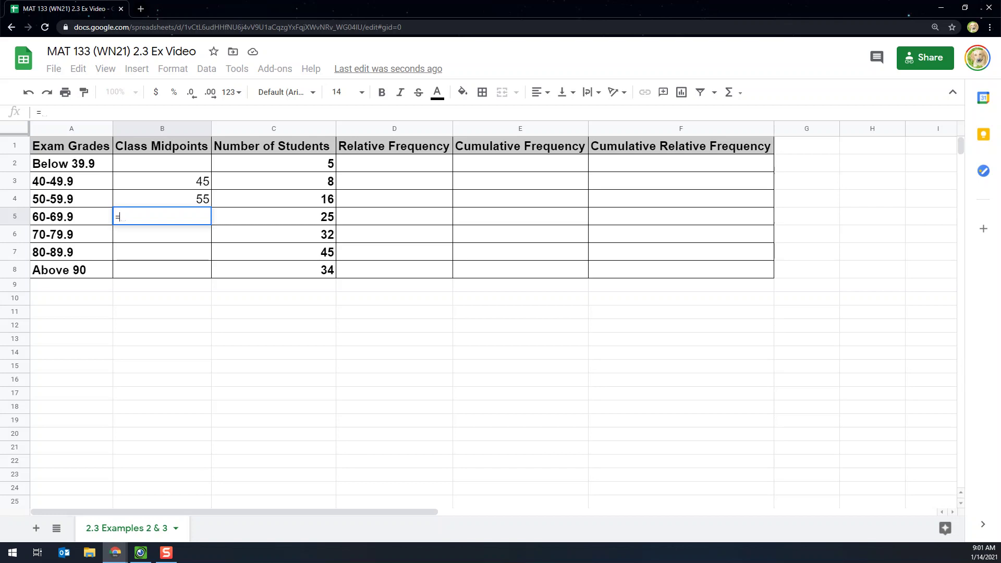
key("Up")
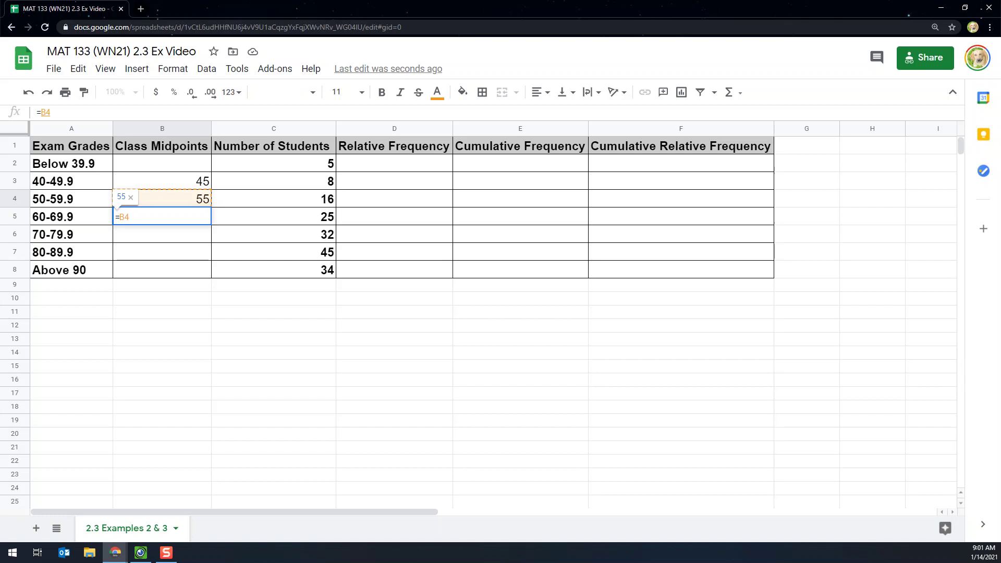
type("+10")
key("Return")
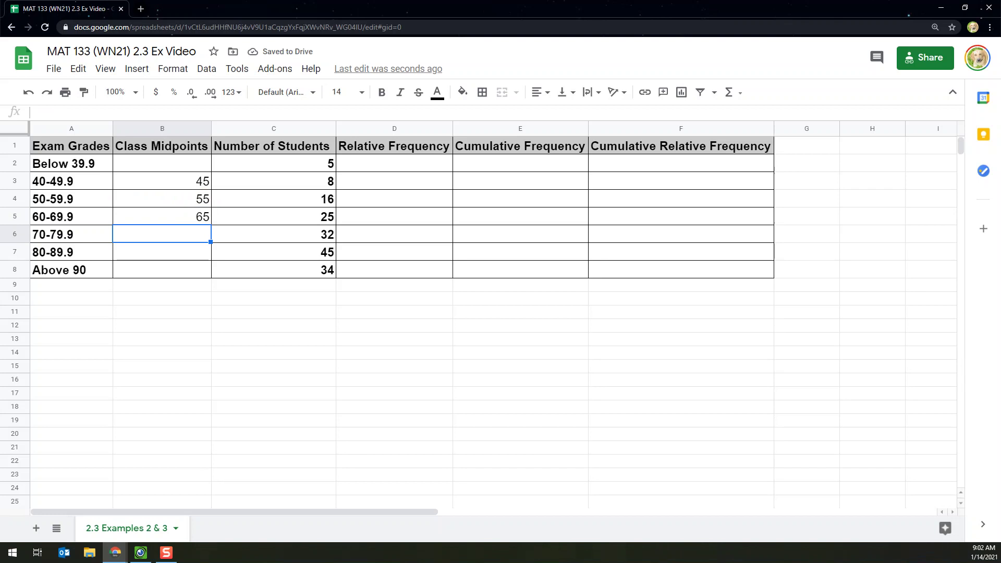
Fill the B5 midpoint formula down through B8 and check the cell references in B5 and B6.
left_click(162, 217)
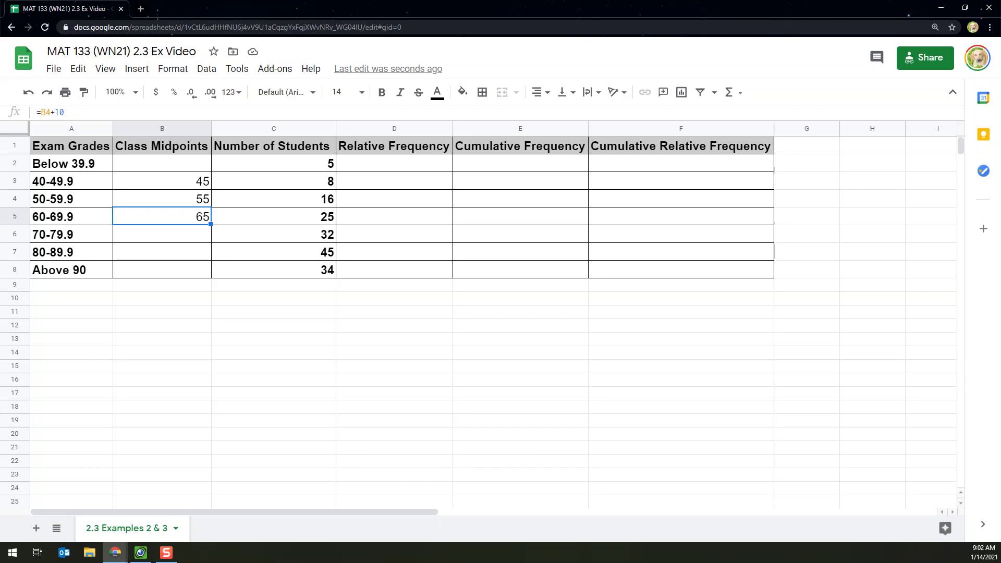
left_click_drag(210, 224, 210, 273)
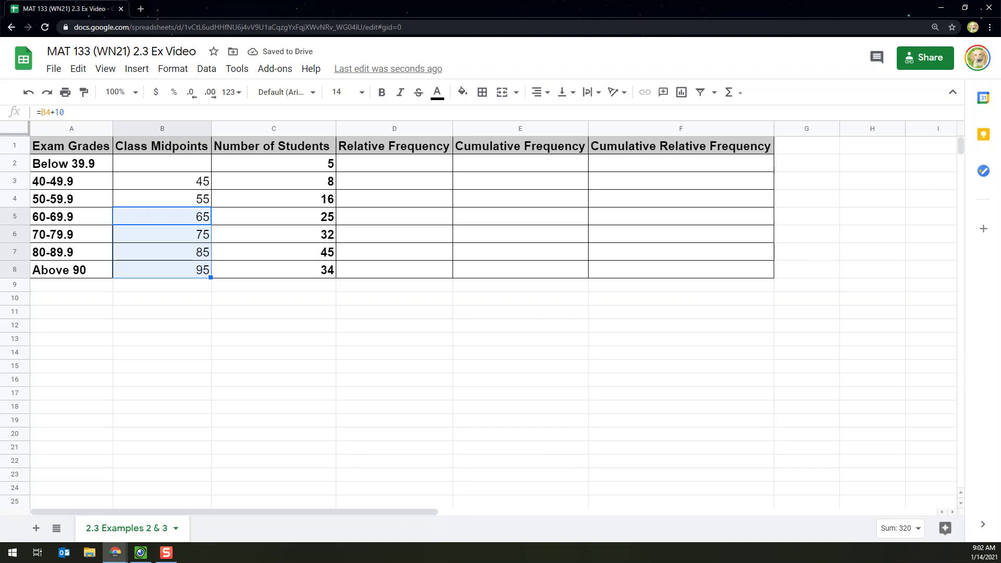
left_click(162, 235)
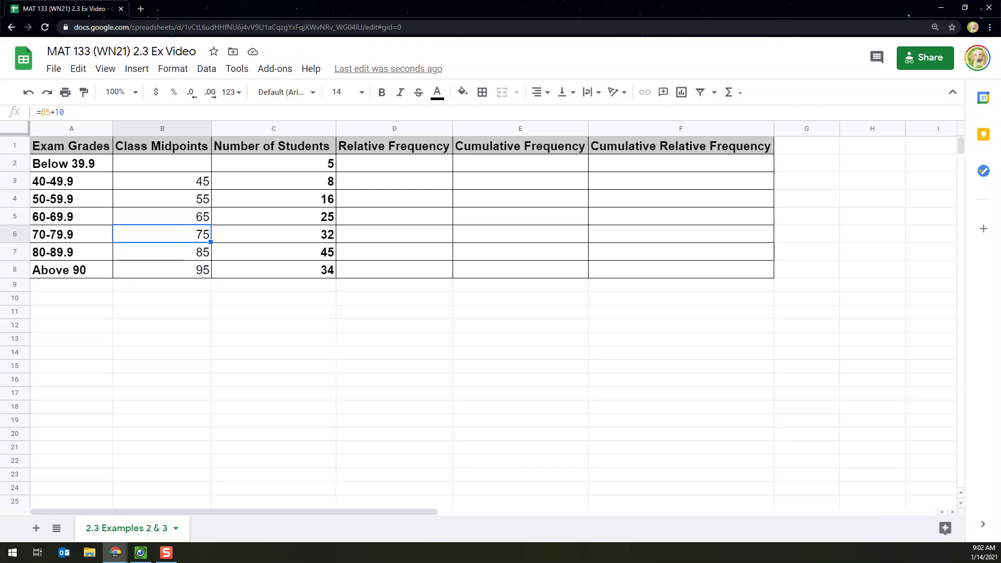
left_click(162, 216)
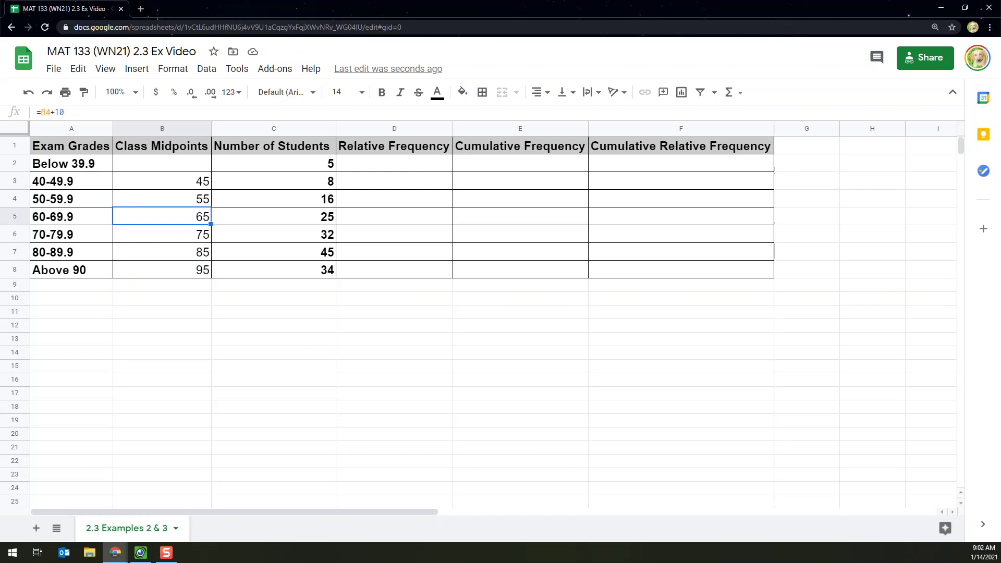
left_click(162, 234)
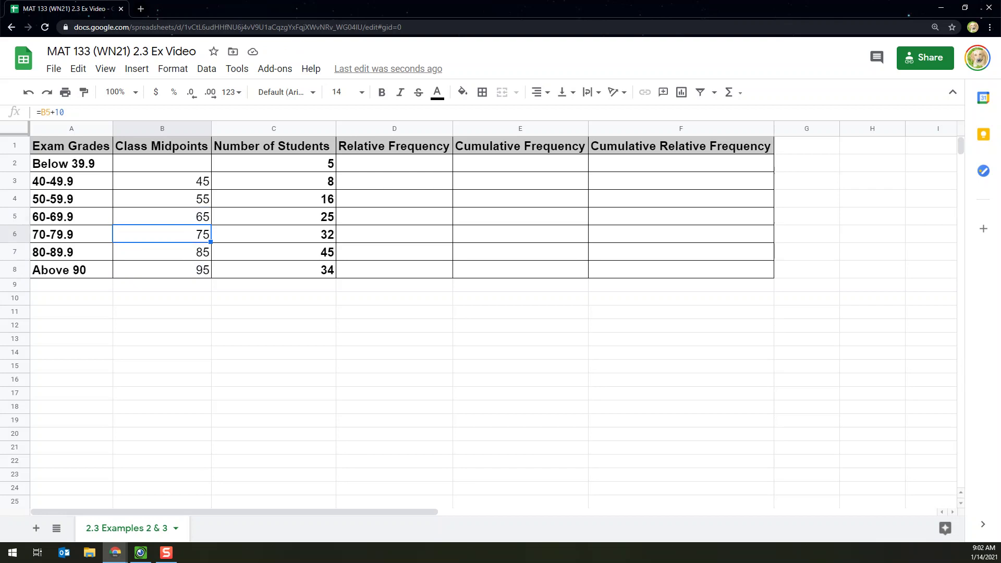
Check the midpoint formulas in B7 and B8 against the 70-79.9, 80-89.9 and Above 90 grade classes.
left_click(162, 252)
left_click(162, 270)
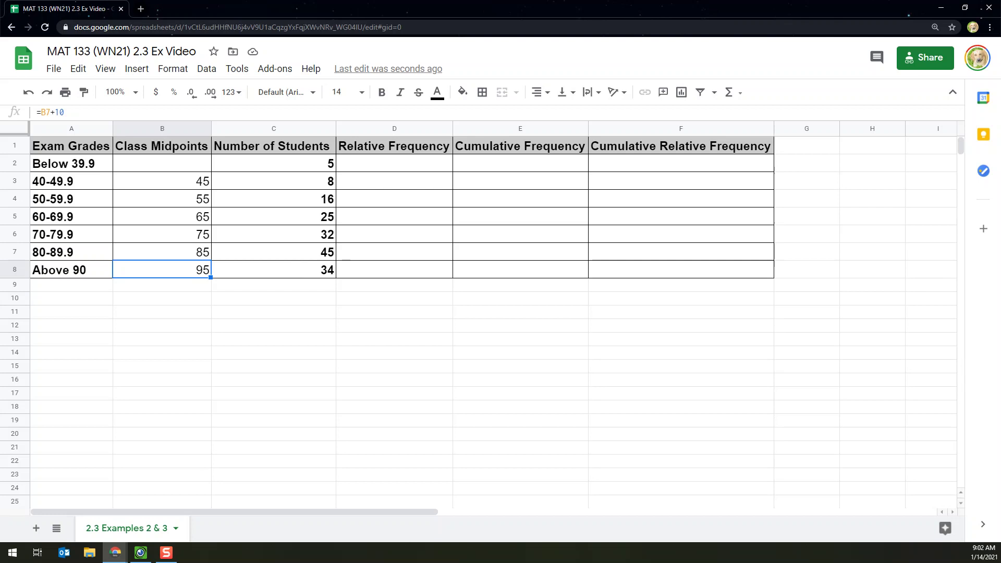
left_click_drag(72, 234, 71, 270)
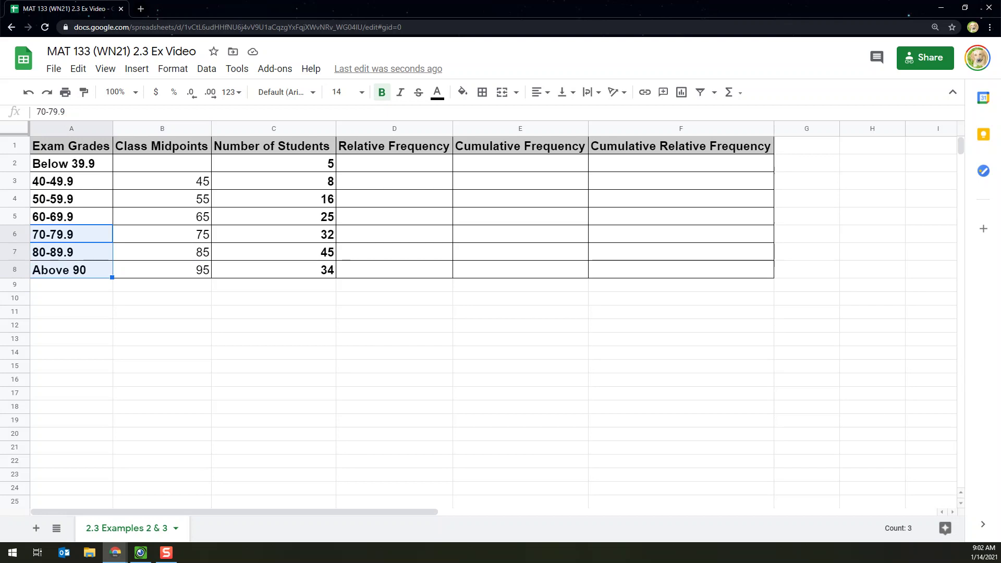
left_click(76, 252)
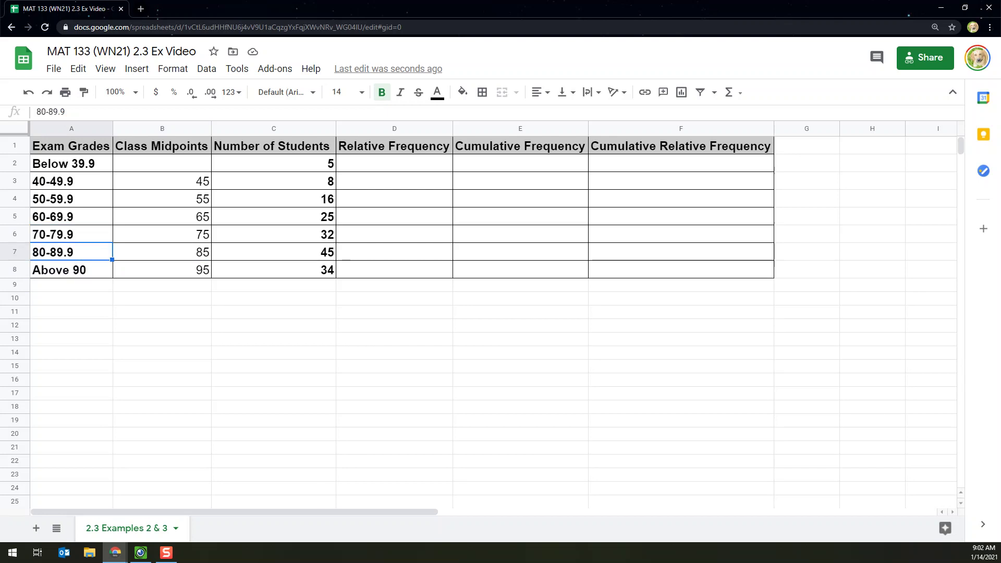
key("shift+Down")
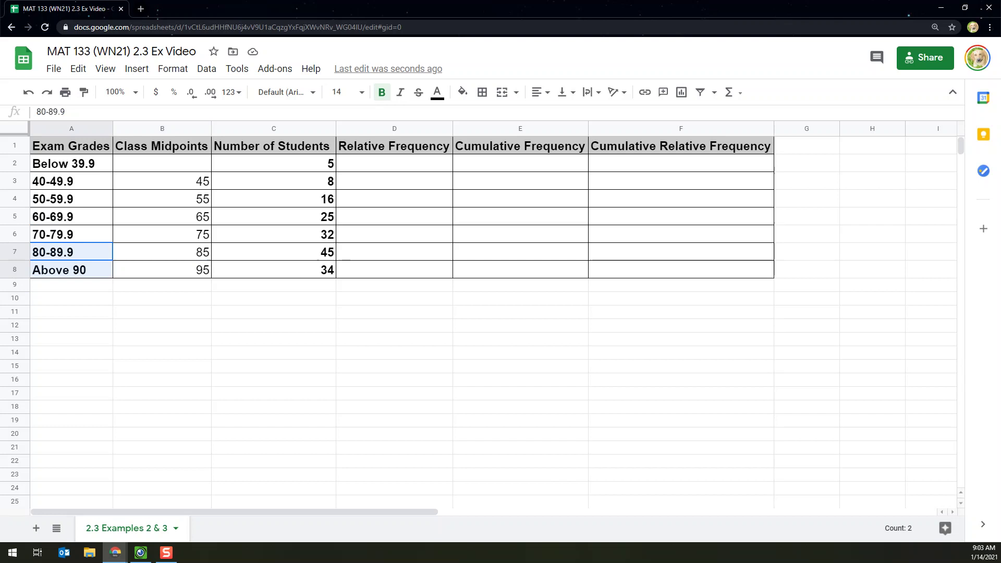
left_click(162, 269)
left_click(162, 252)
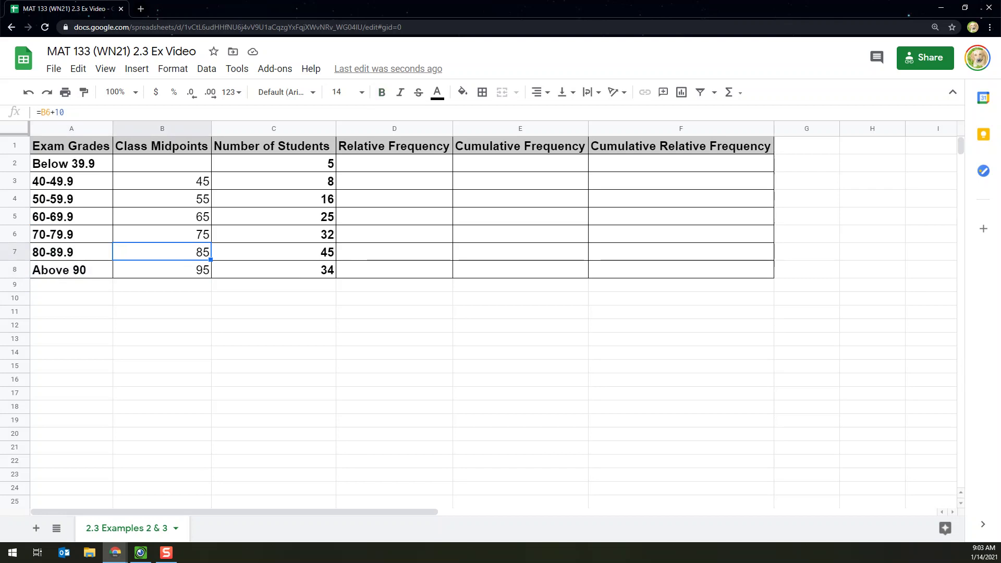
left_click(162, 269)
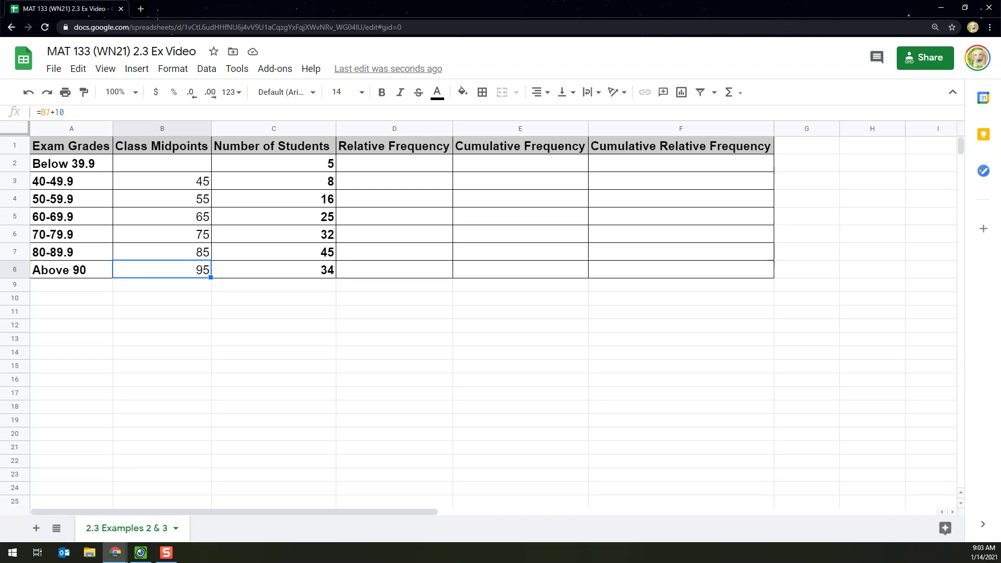
Calculate the Below 39.9 class midpoint in B2 by subtracting the class width from the following midpoint with =B3-10.
left_click(162, 181)
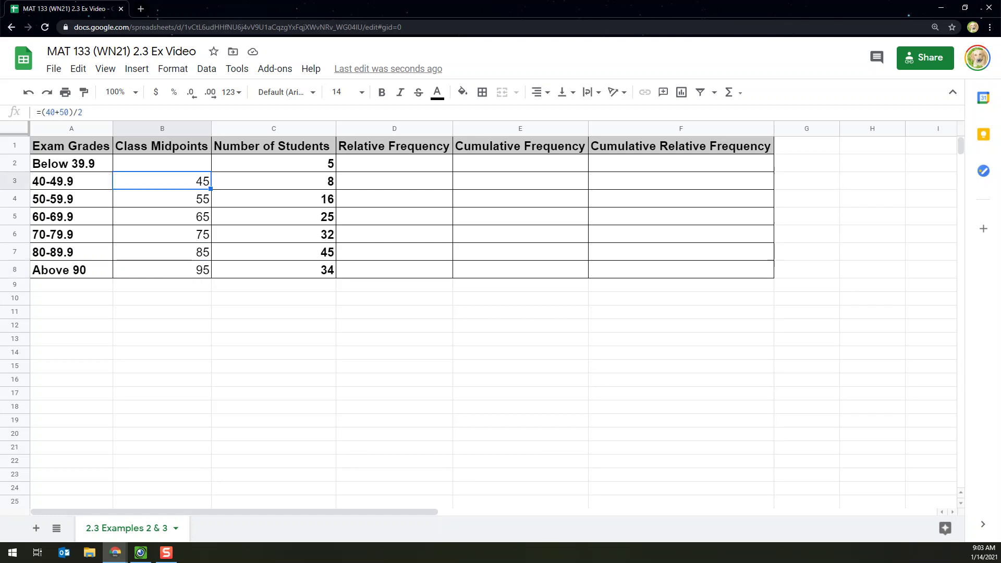
left_click(162, 163)
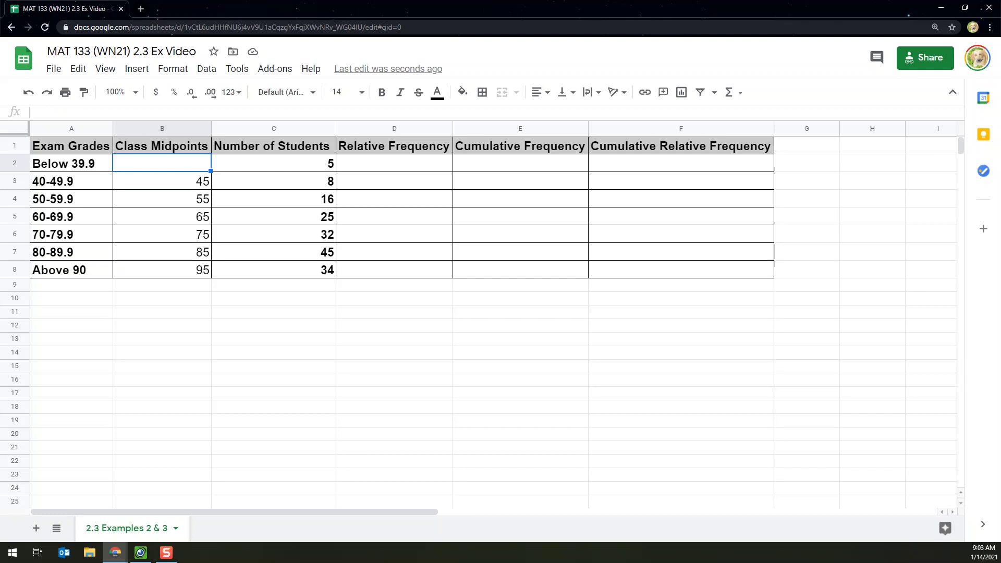
type("=")
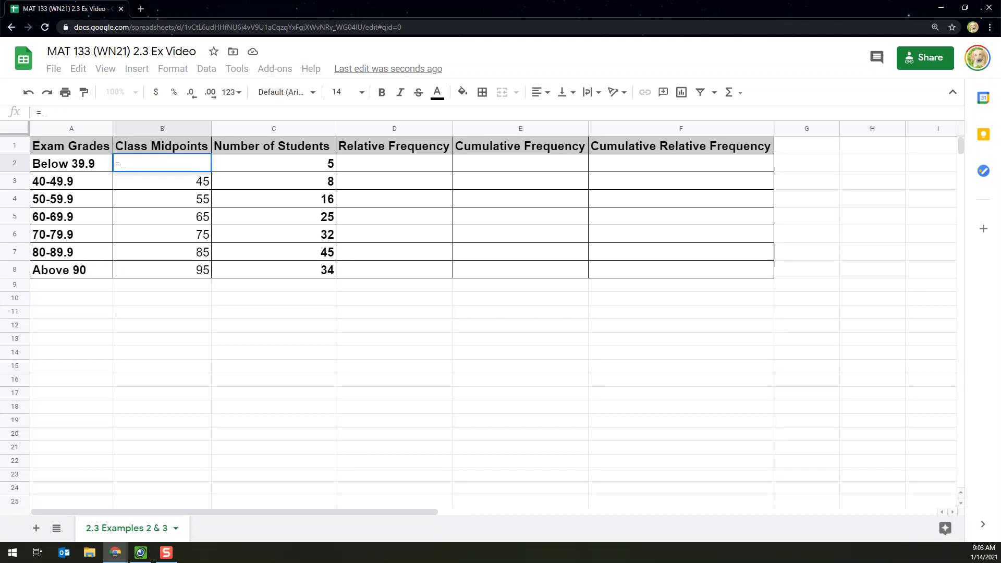
key("Down")
key("BackSpace")
key("BackSpace")
type("(30+40)/2")
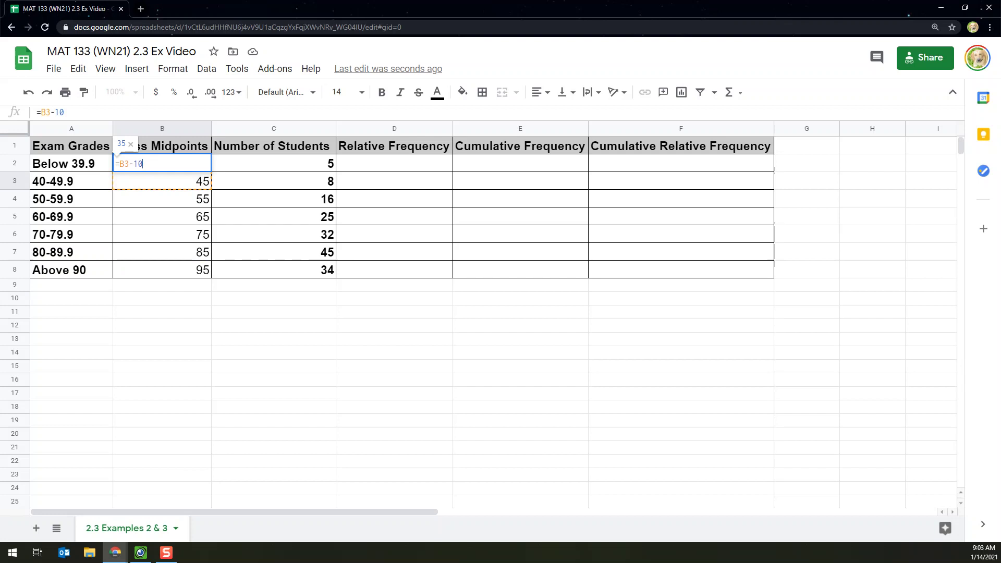
key("Return")
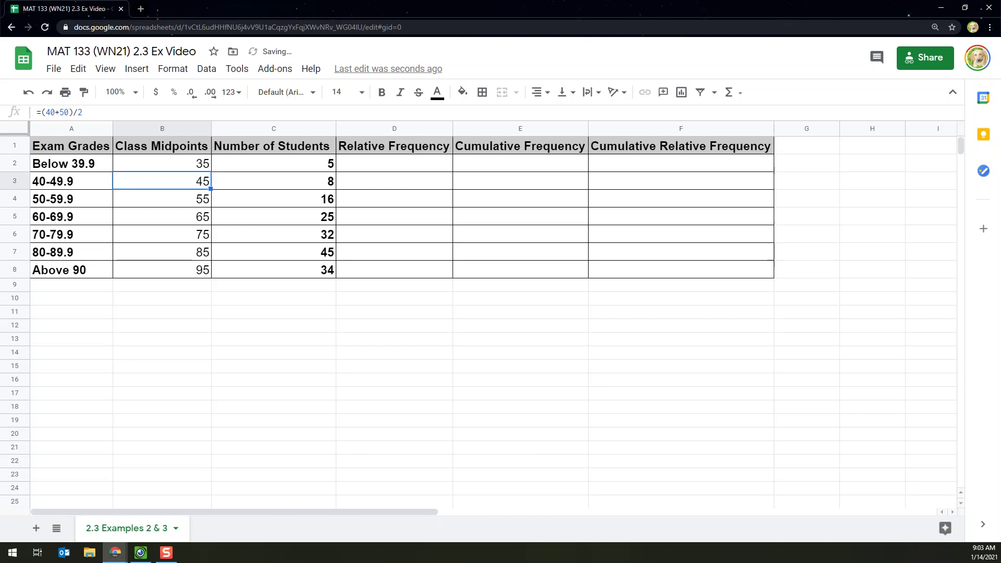
key("Up")
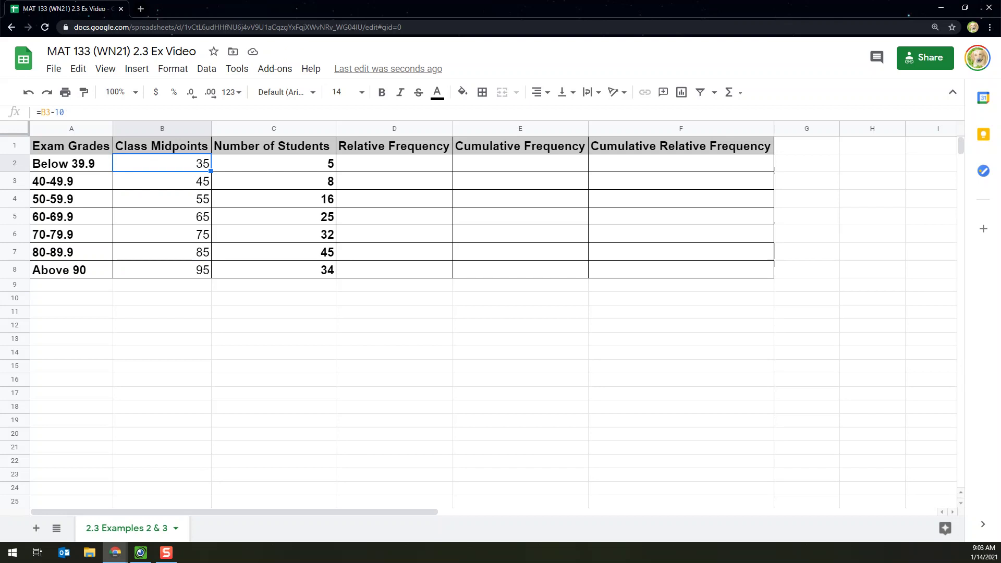
Fill the B5 midpoint formula up into B4 as =B3+10 and check the formulas in B4 and B3.
left_click(162, 217)
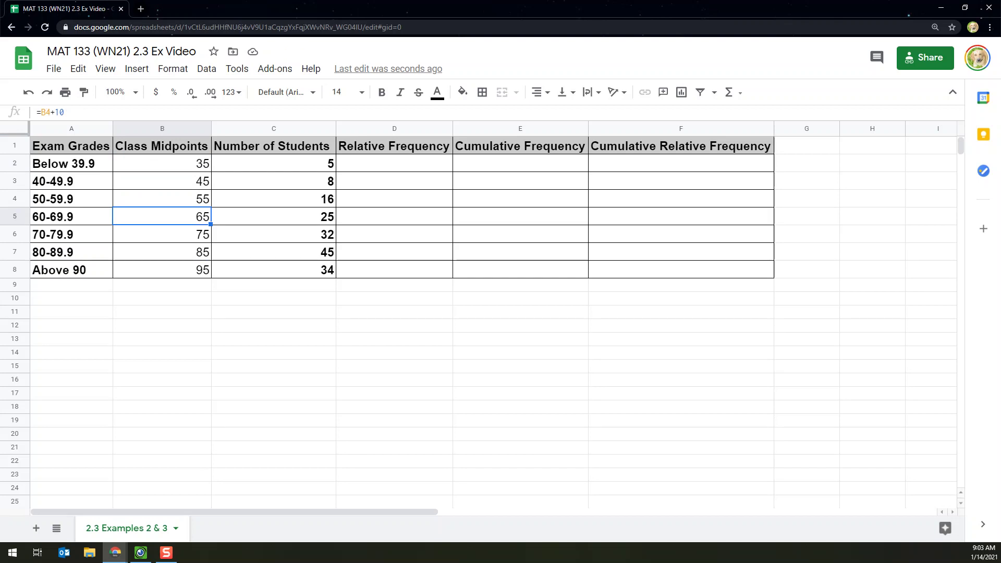
left_click(162, 181)
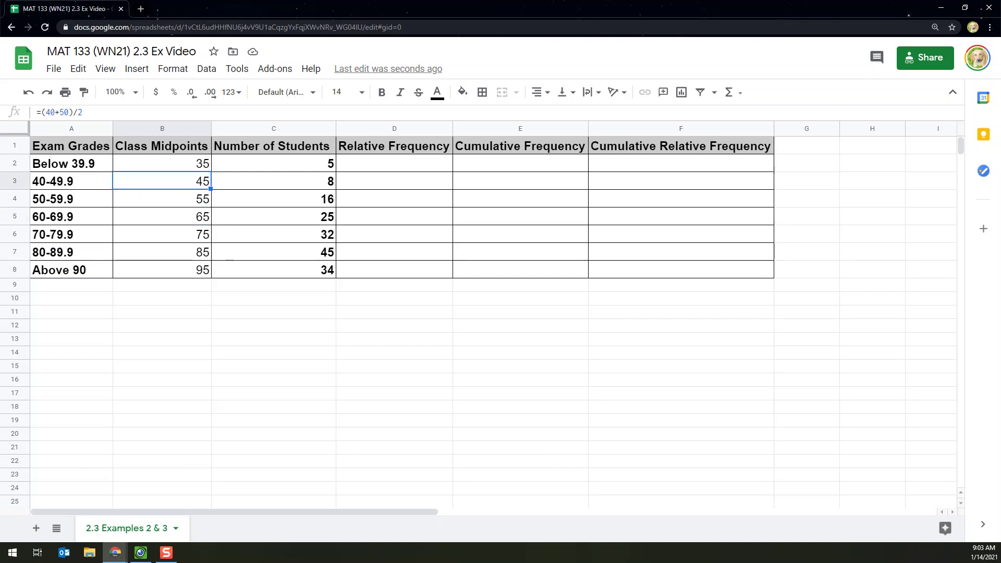
left_click(162, 216)
left_click_drag(211, 224, 208, 201)
key("Up")
key("Up")
left_click(162, 198)
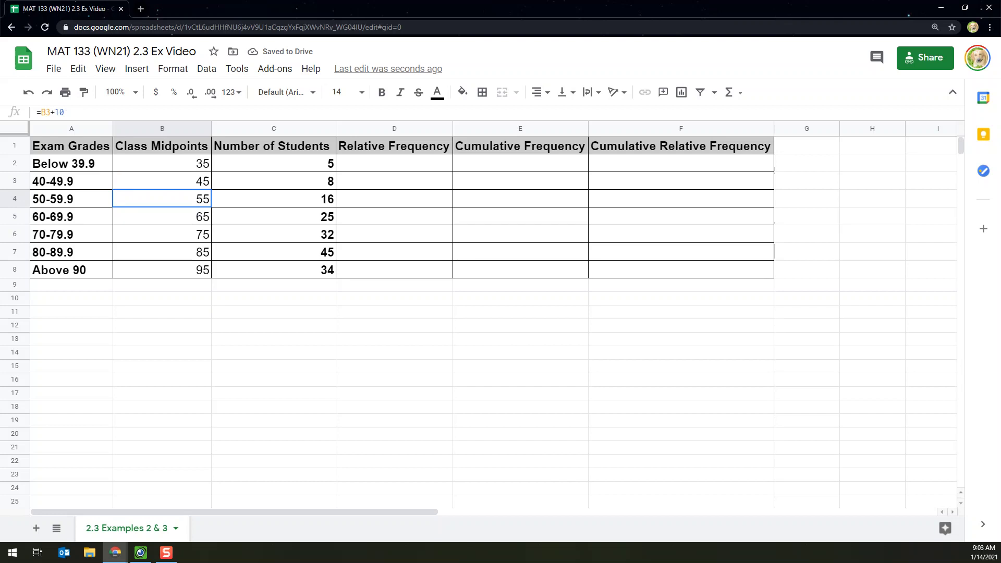
key("F2")
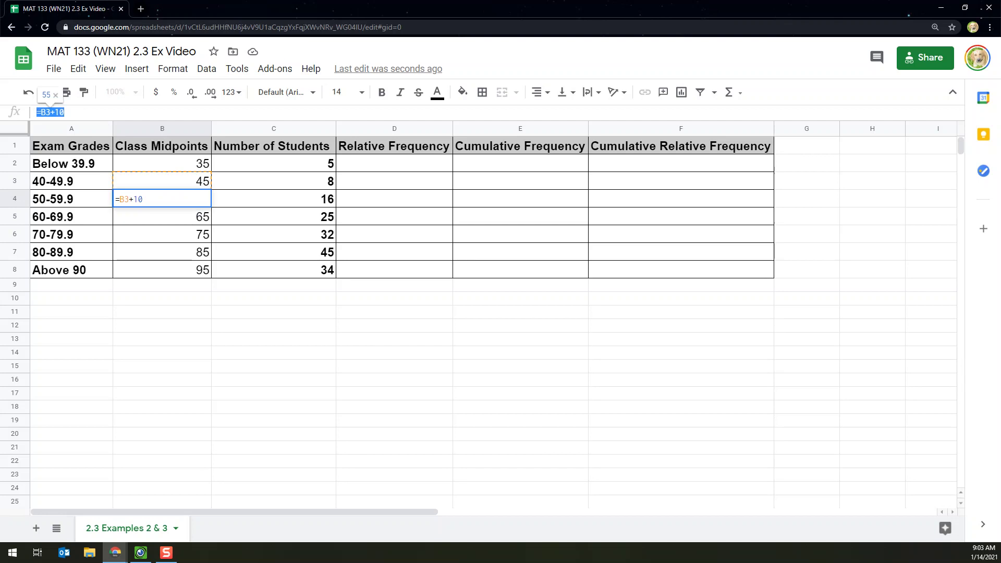
key("Return")
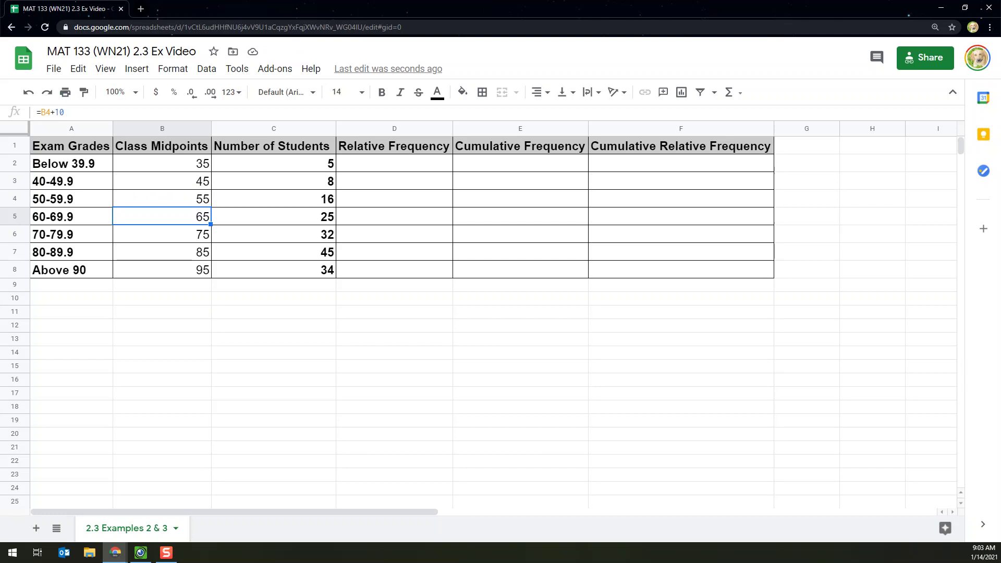
left_click(162, 180)
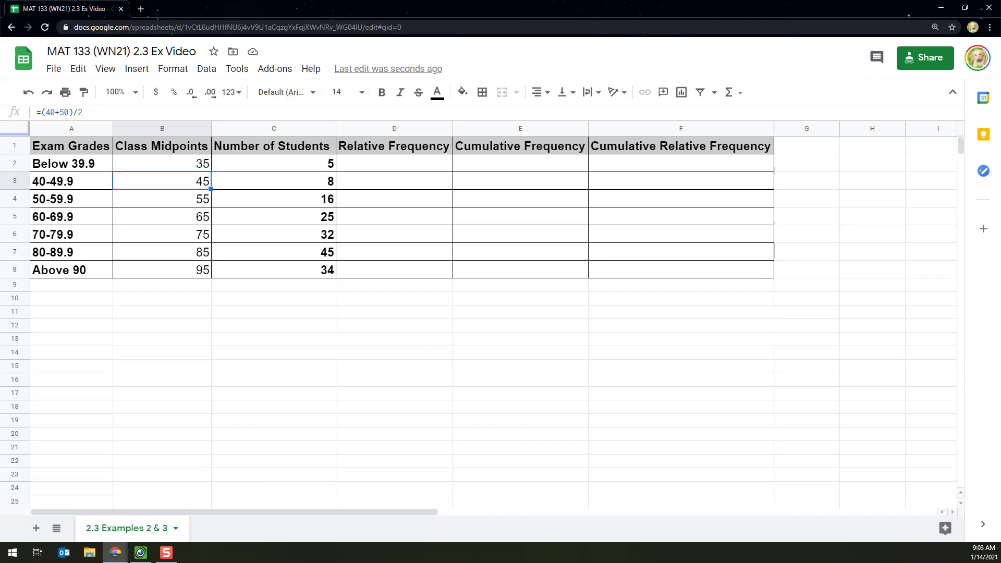
key("ctrl+a")
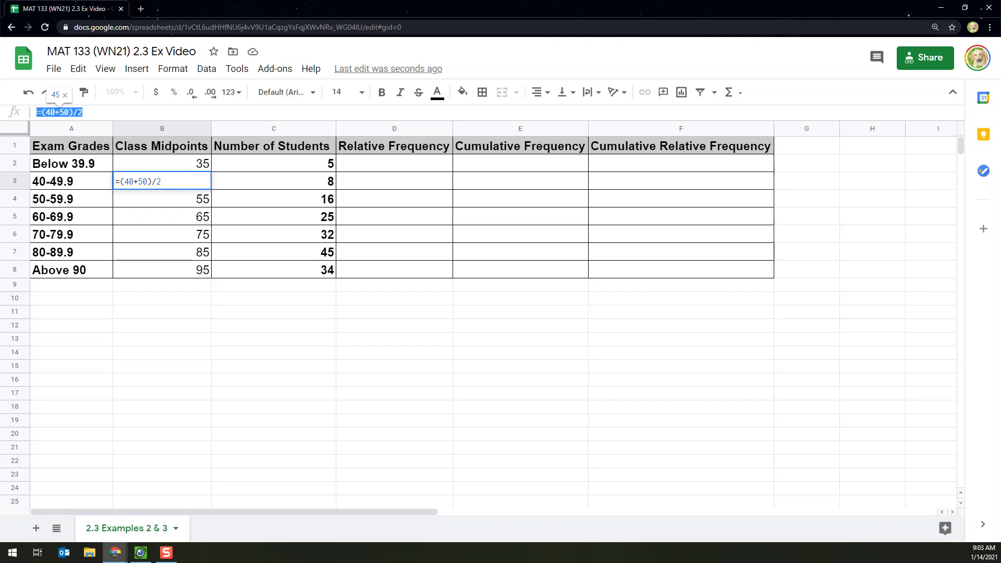
key("Return")
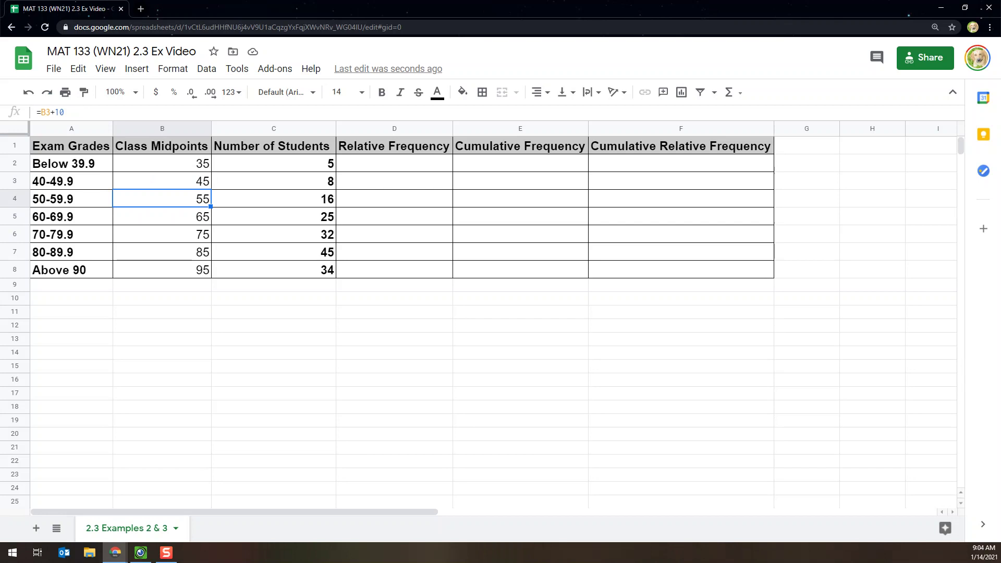
Review the empty frequency columns in D2:F8 and the student counts in C2:C8.
left_click_drag(394, 163, 680, 270)
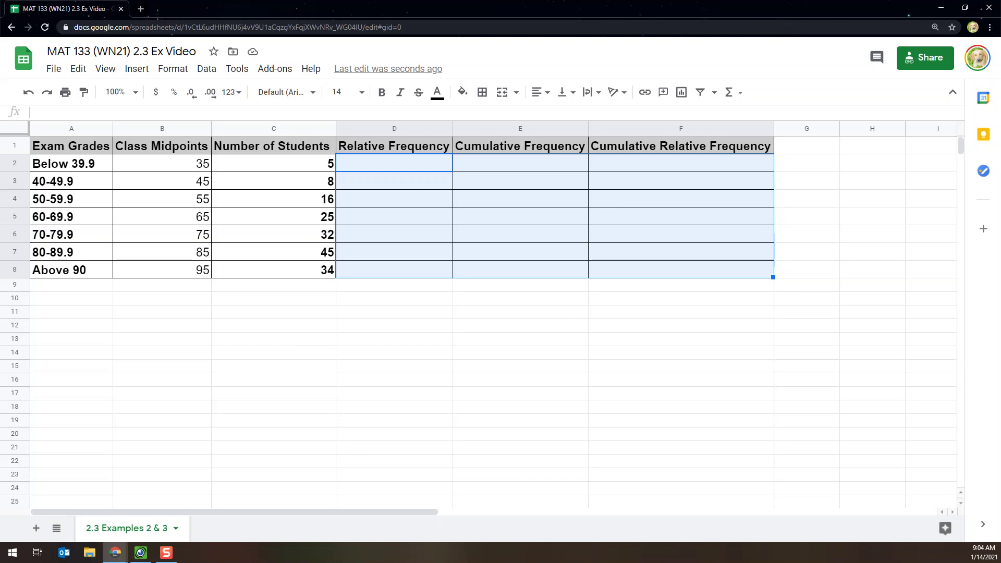
left_click(274, 284)
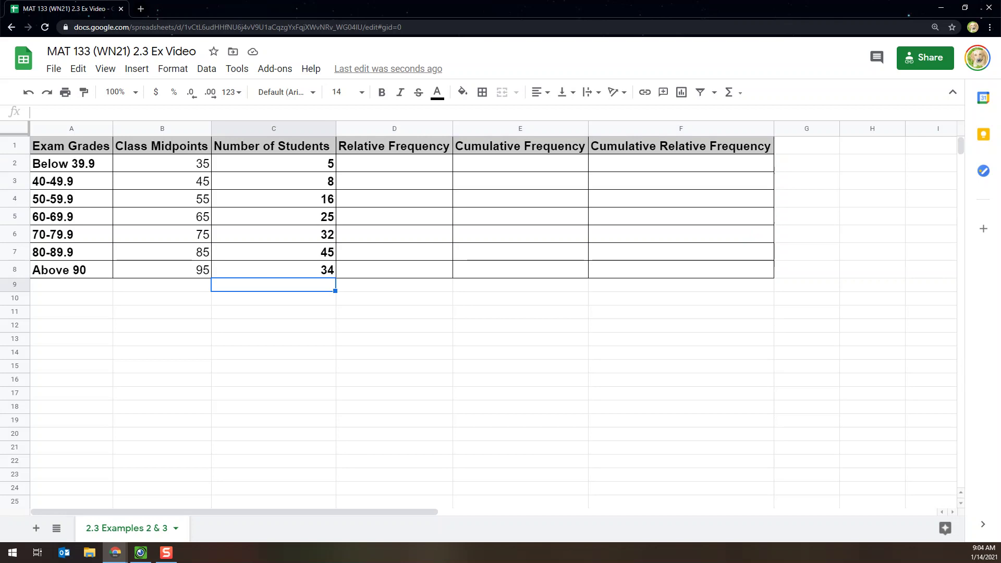
left_click_drag(273, 164, 273, 269)
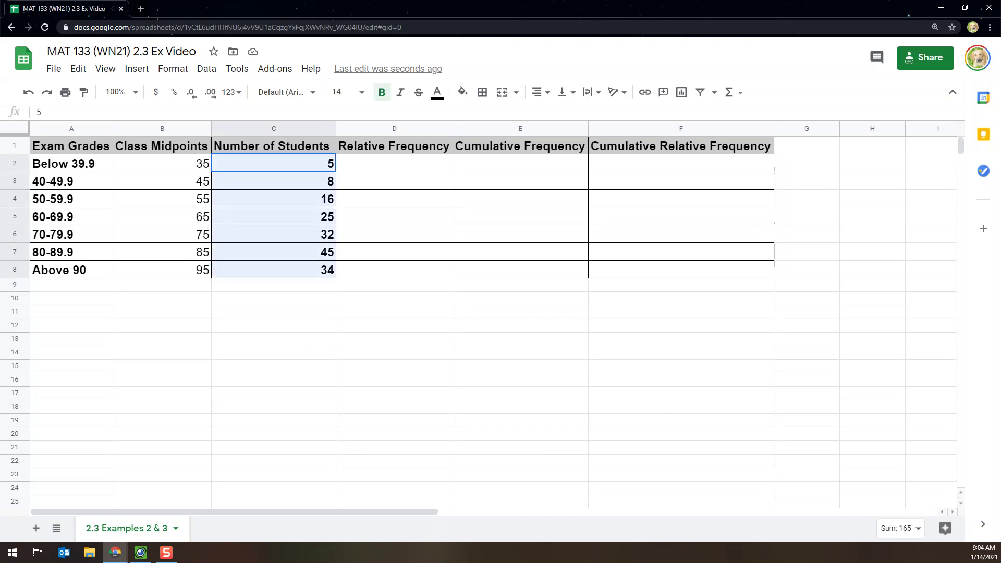
left_click(273, 146)
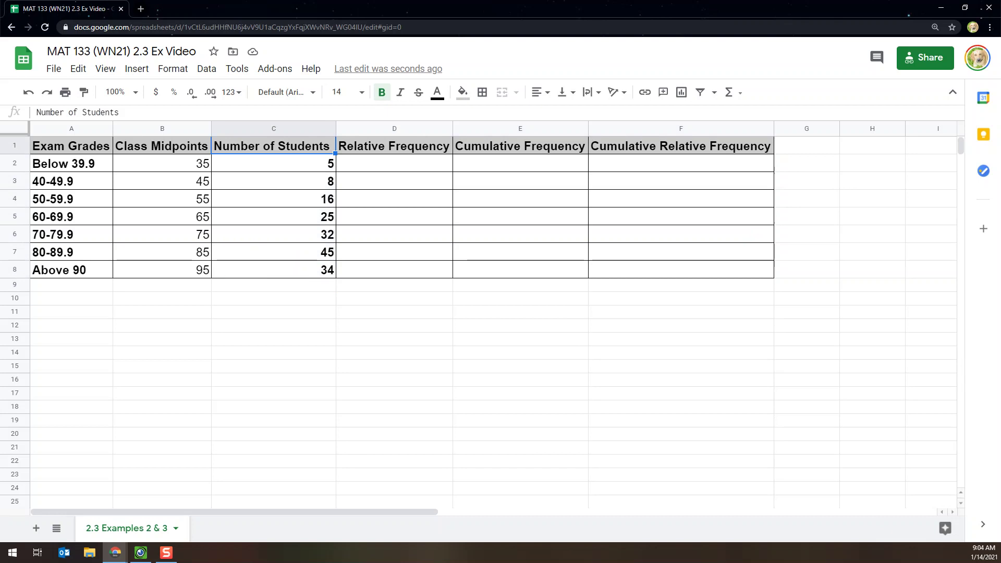
Total the Number of Students column in C9 with the formula =SUM(C2:C8) and inspect the entered formula.
left_click(273, 285)
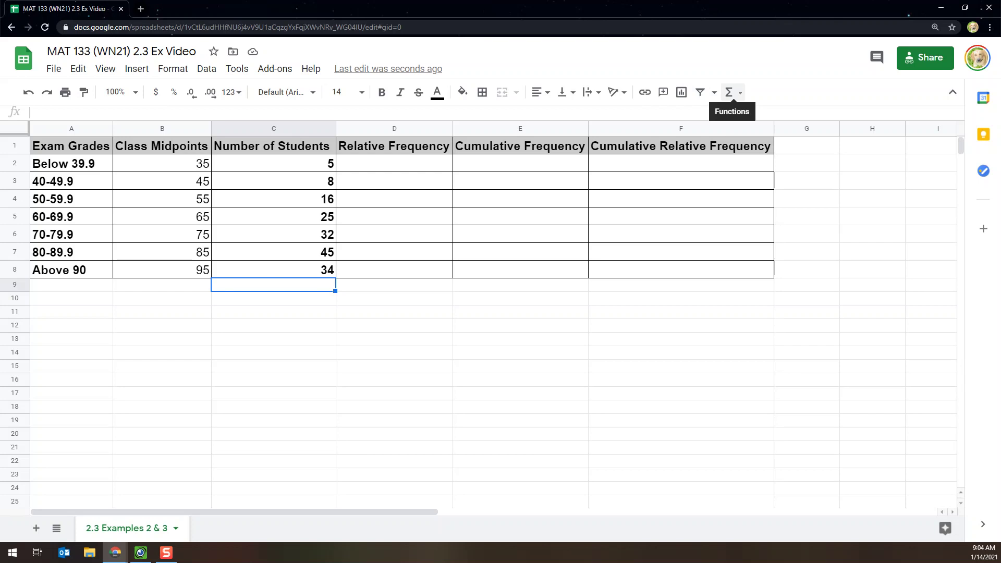
left_click(729, 92)
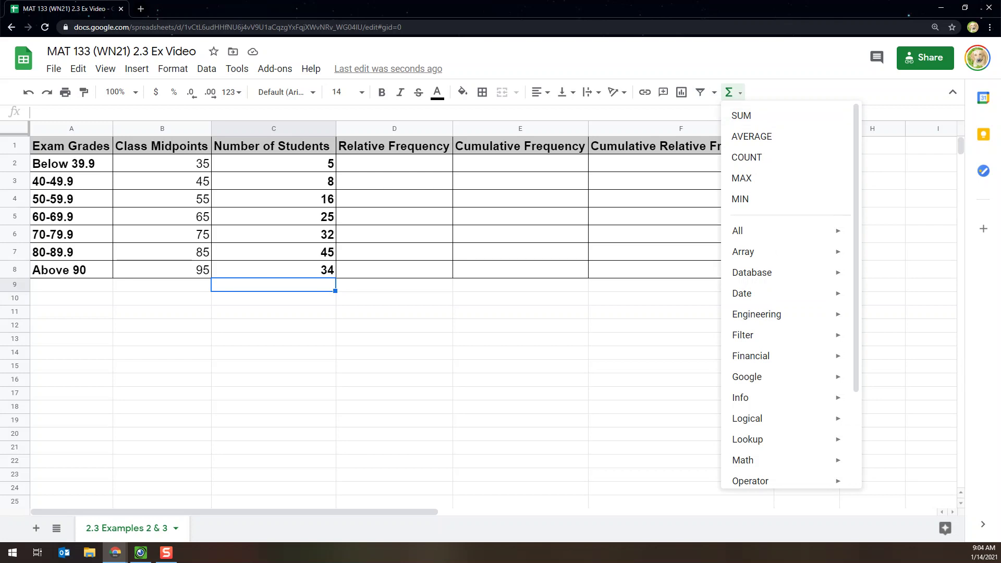
key("Escape")
type("=")
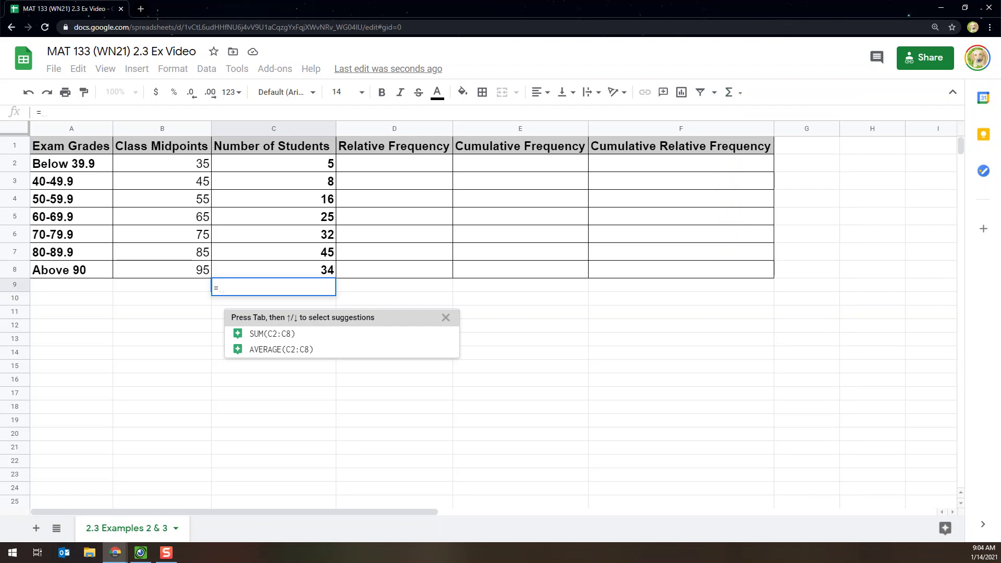
type("S")
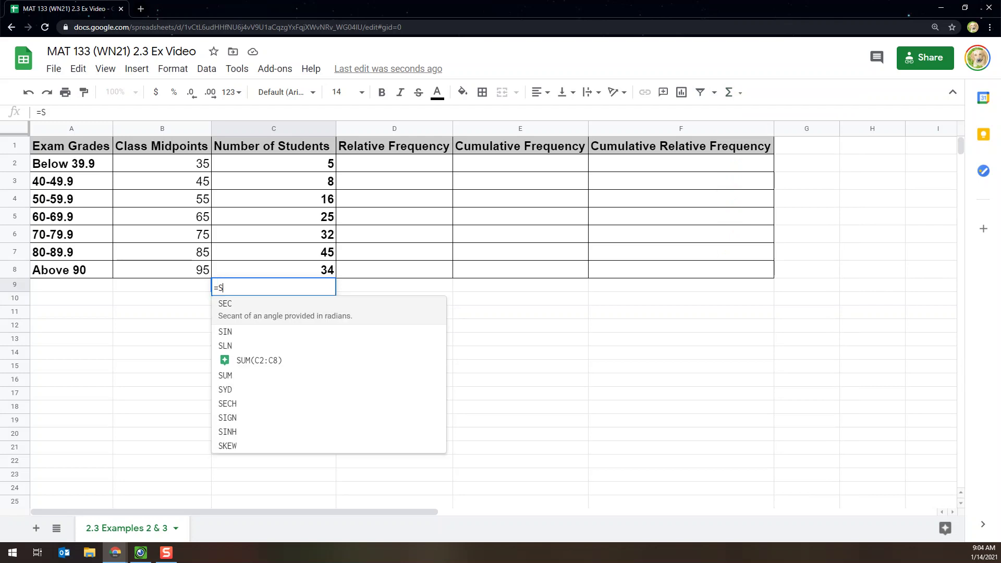
type("UM")
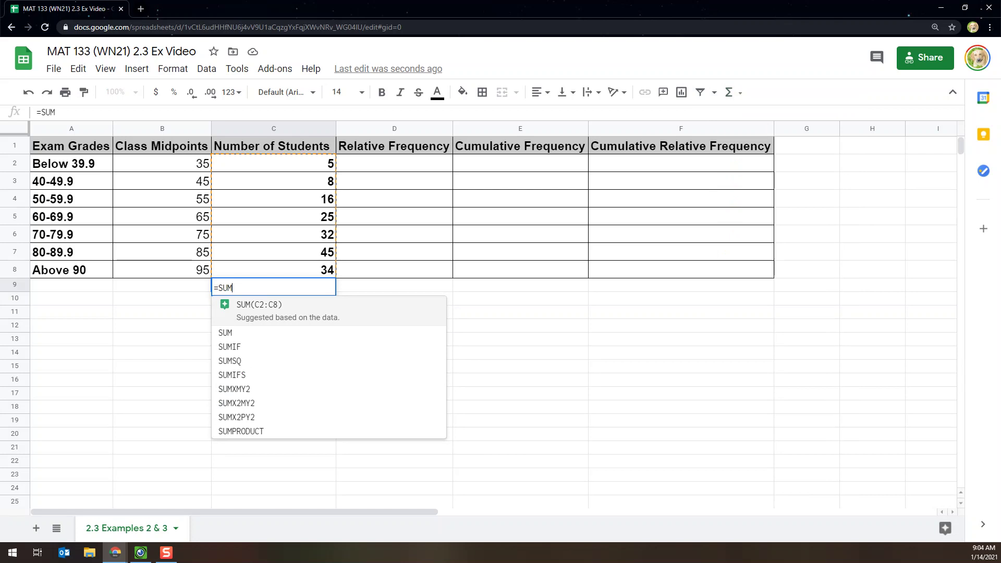
type("(")
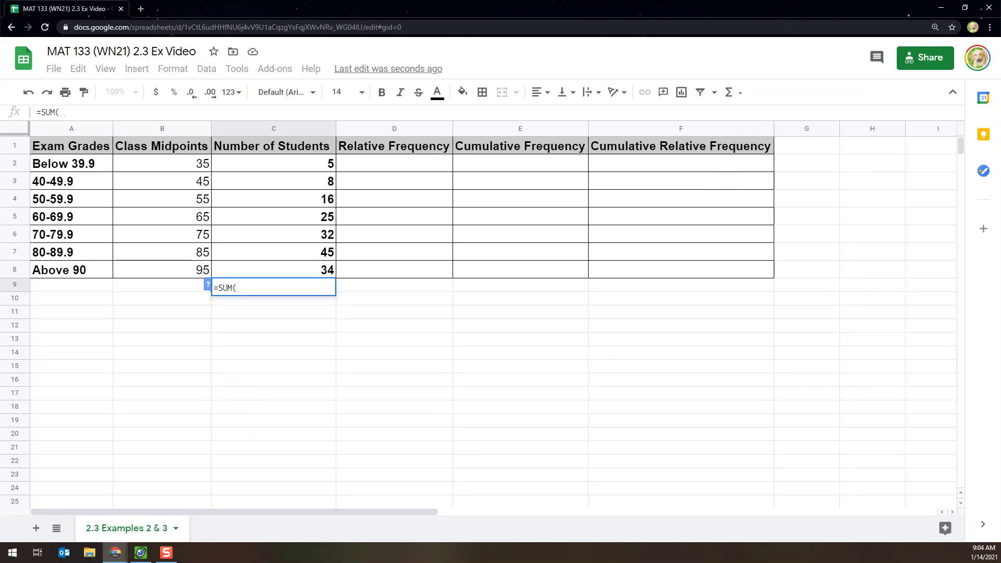
type("C2:C")
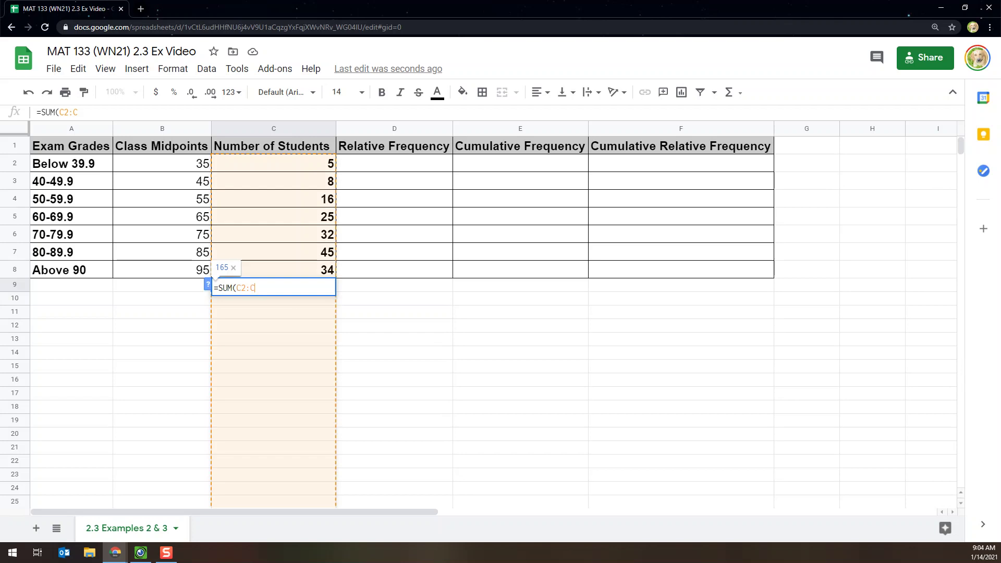
type("8)")
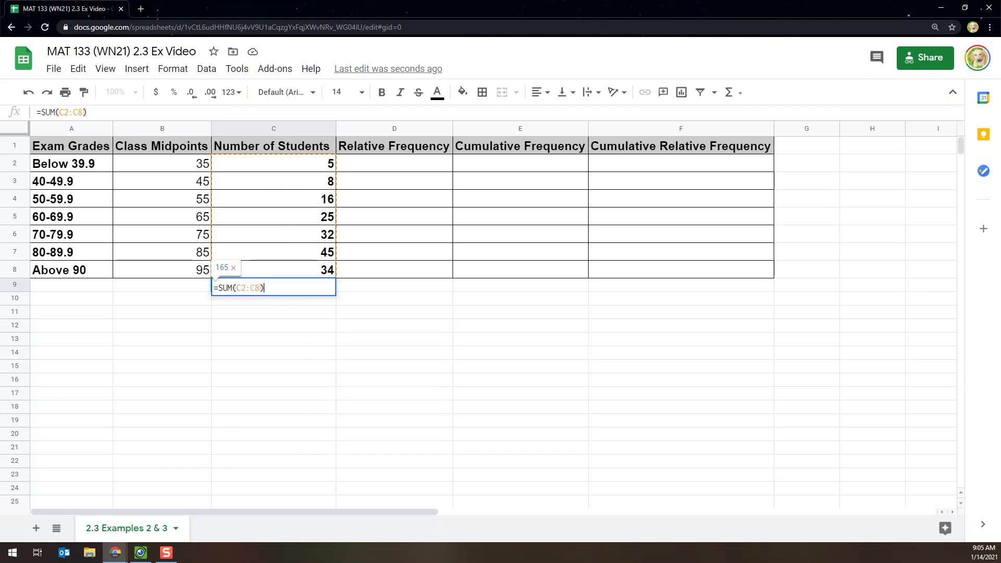
key("Return")
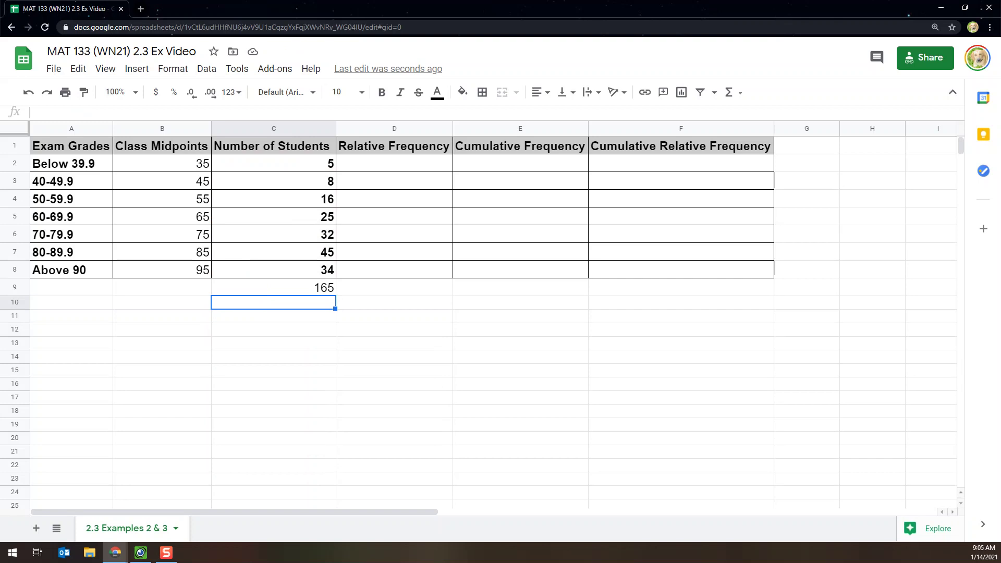
key("Up")
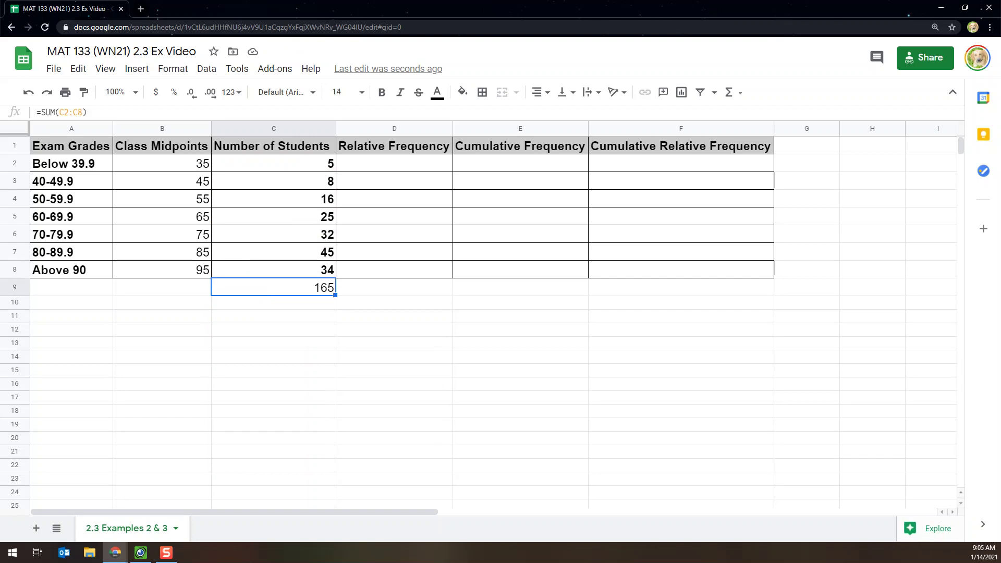
left_click(59, 112)
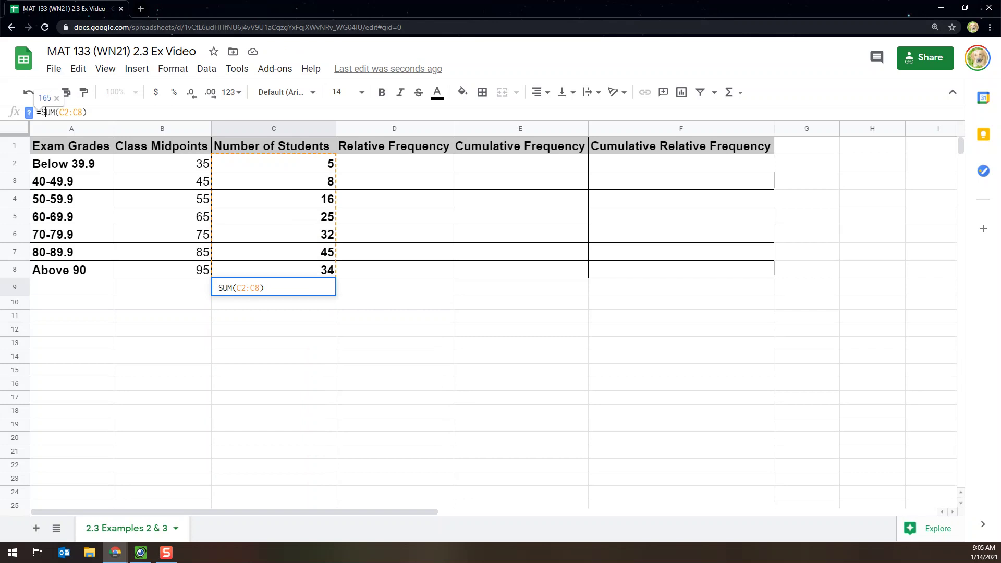
Examine how the C2:C8 range in the C9 sum formula corresponds to the column letter and the first and last data rows.
left_click_drag(274, 164, 273, 269)
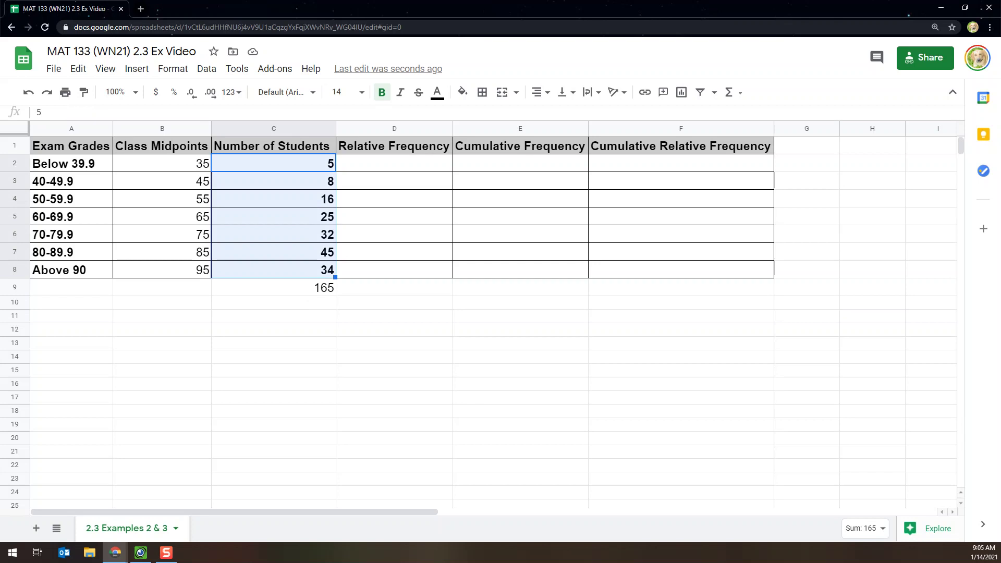
left_click(274, 129)
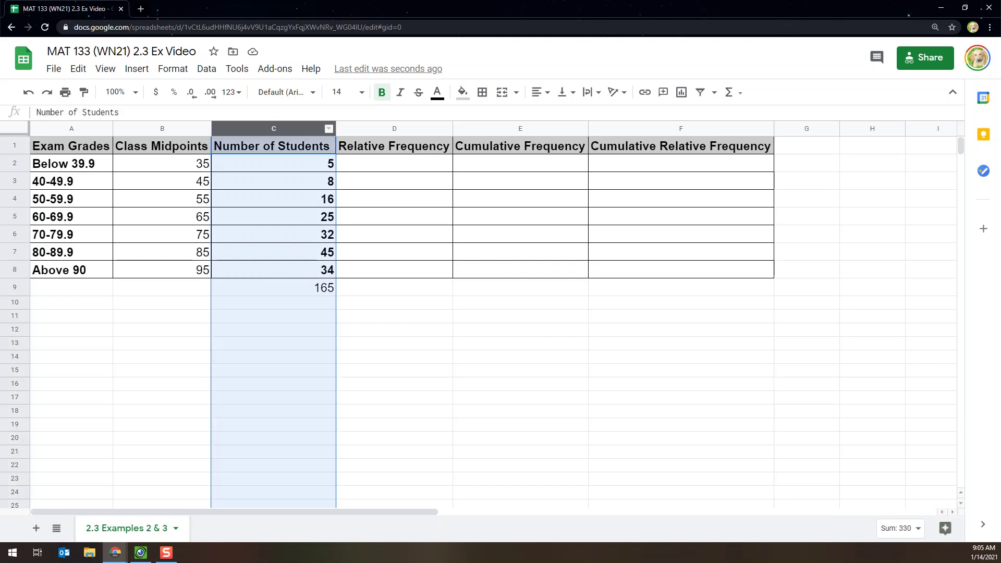
left_click(273, 163)
left_click(15, 163)
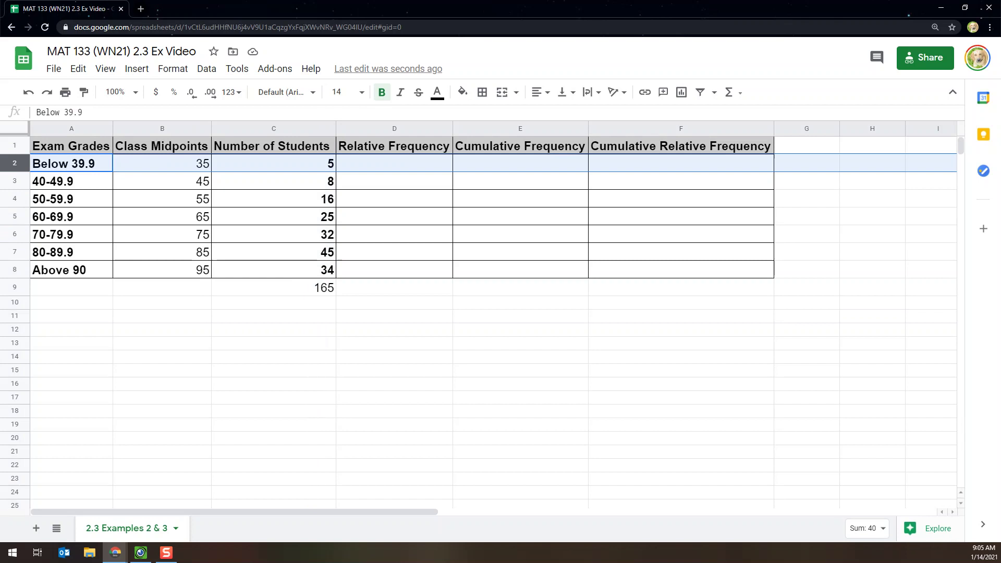
left_click(15, 269)
left_click(274, 287)
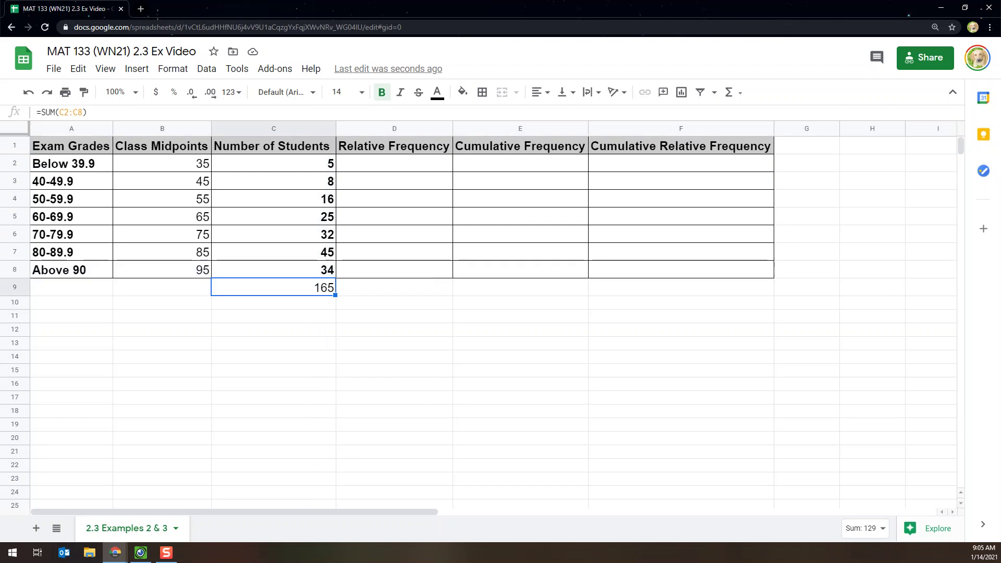
left_click_drag(99, 113, 55, 113)
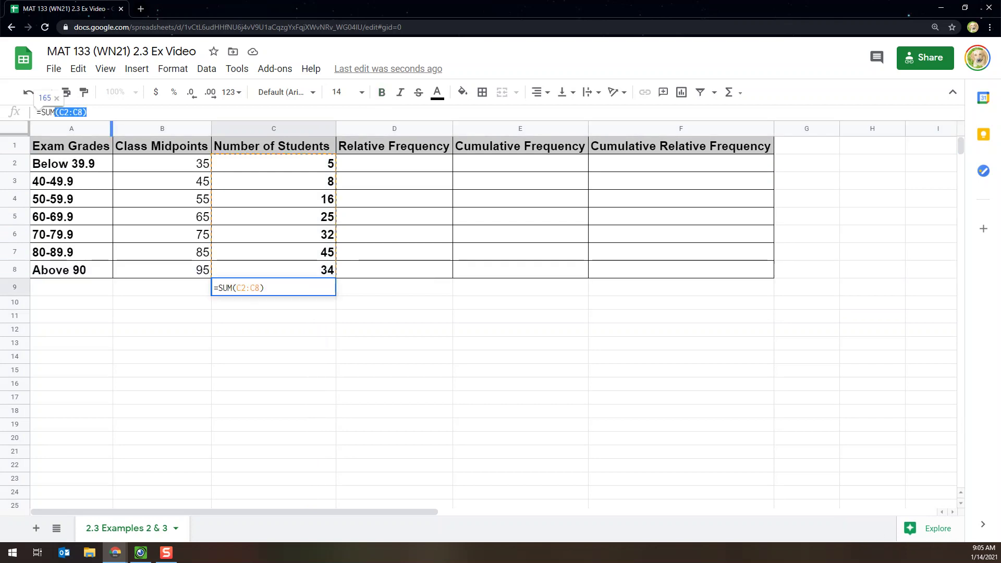
key("shift+Right")
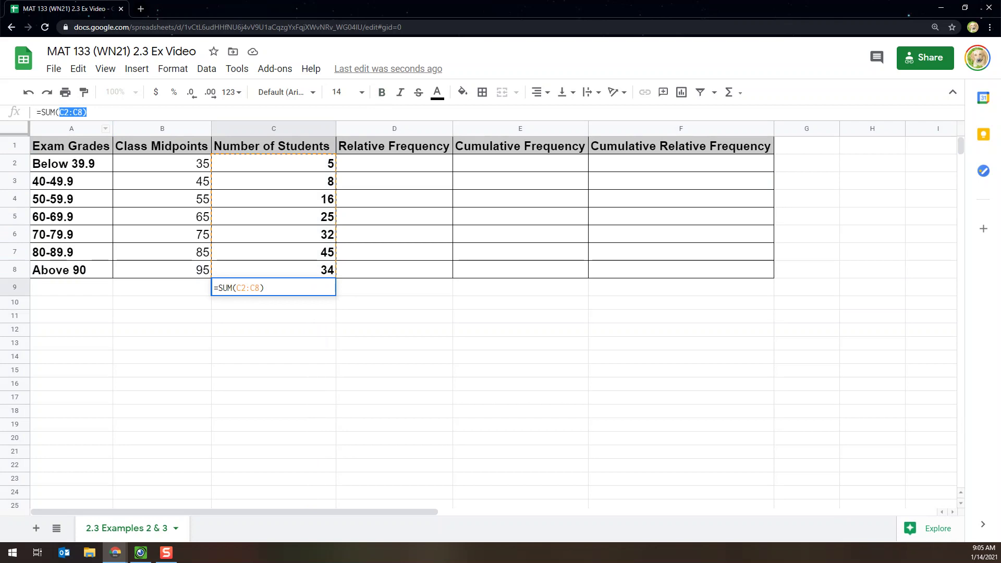
Label the student total by entering Total in B9 and fill B9:C9 with yellow.
left_click(162, 287)
type("Total")
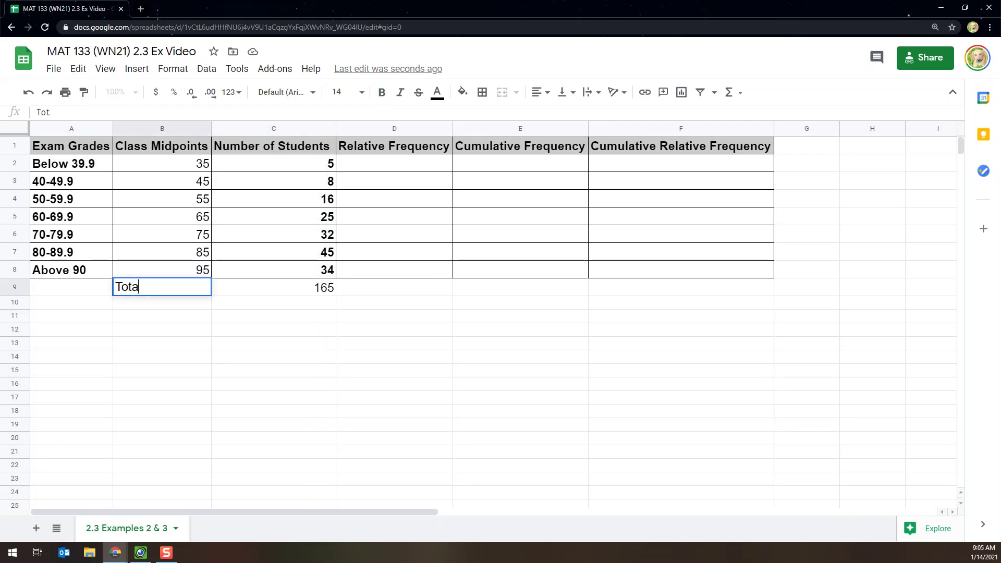
key("Return")
key("Up")
key("shift+Right")
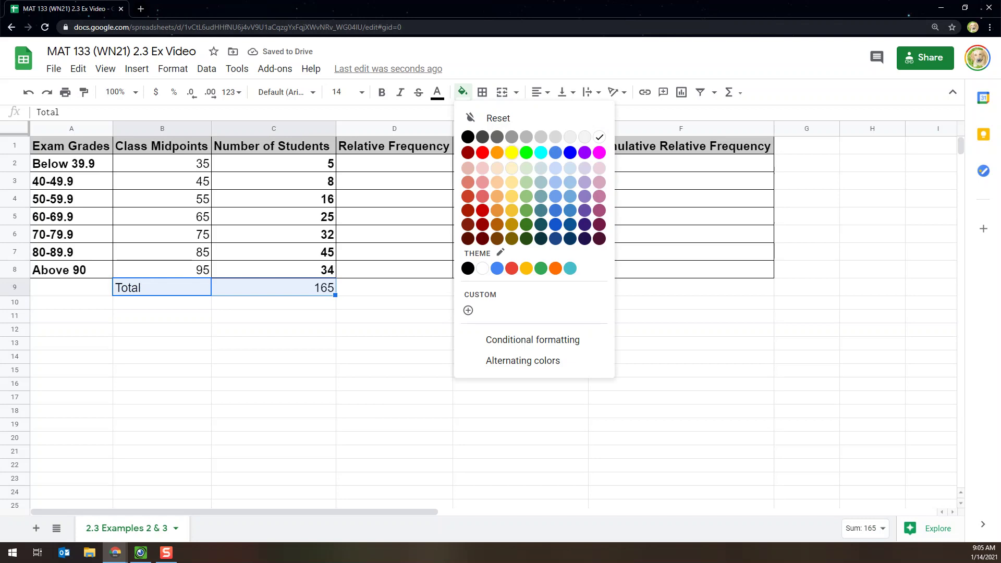
left_click(511, 153)
left_click(274, 343)
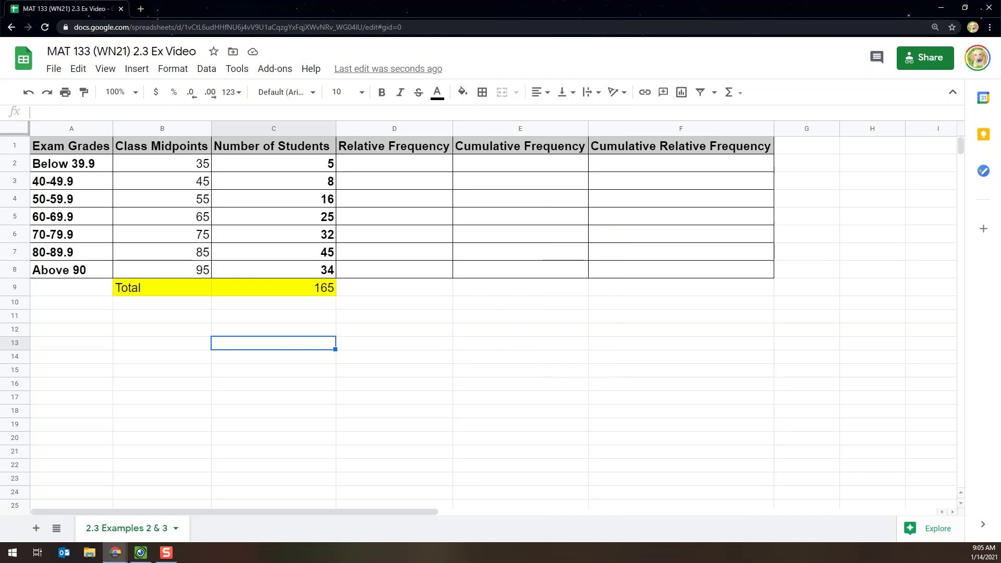
Calculate the Below 39.9 relative frequency in D2 by dividing its student count by the total with =C2/C9.
left_click(394, 163)
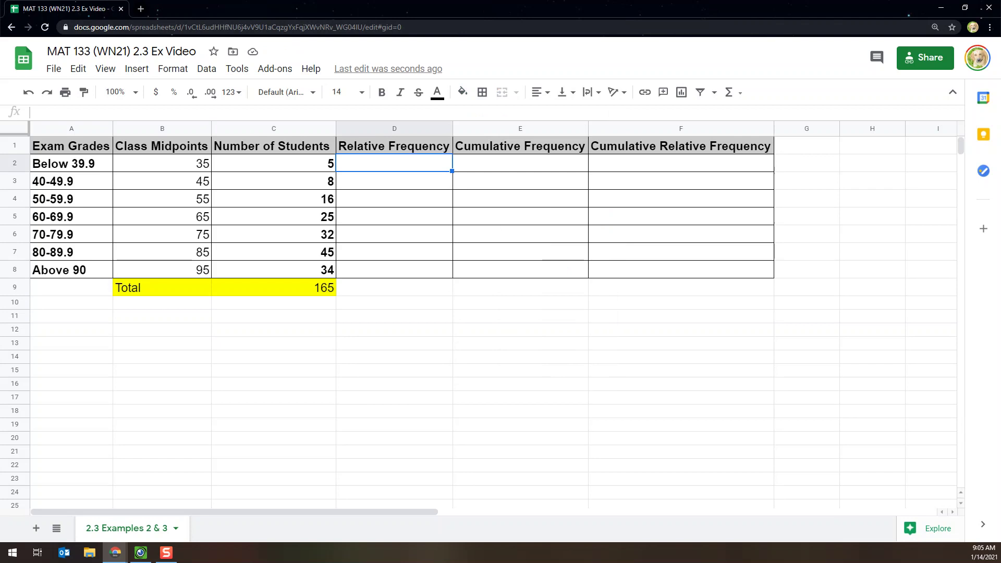
type("=")
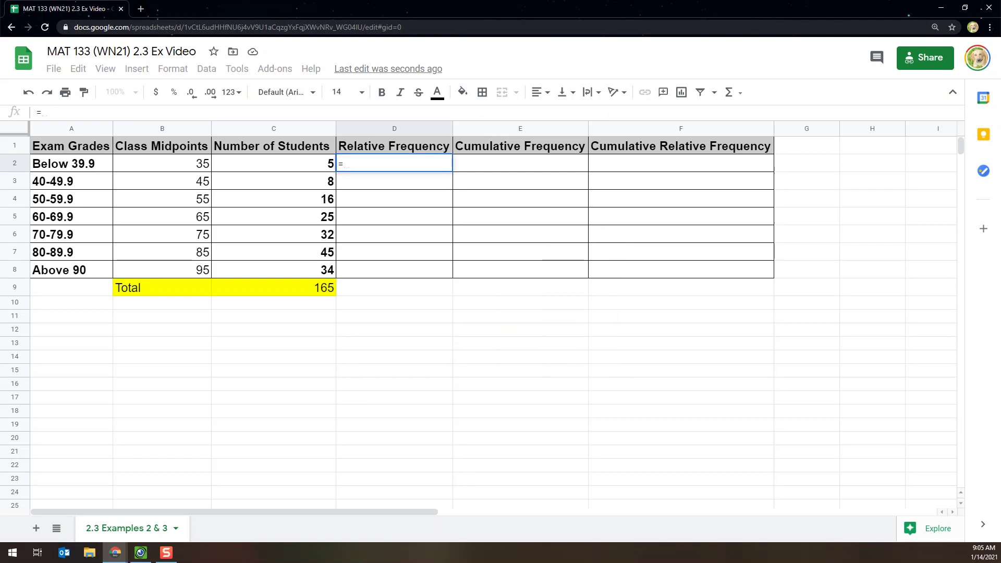
key("Left")
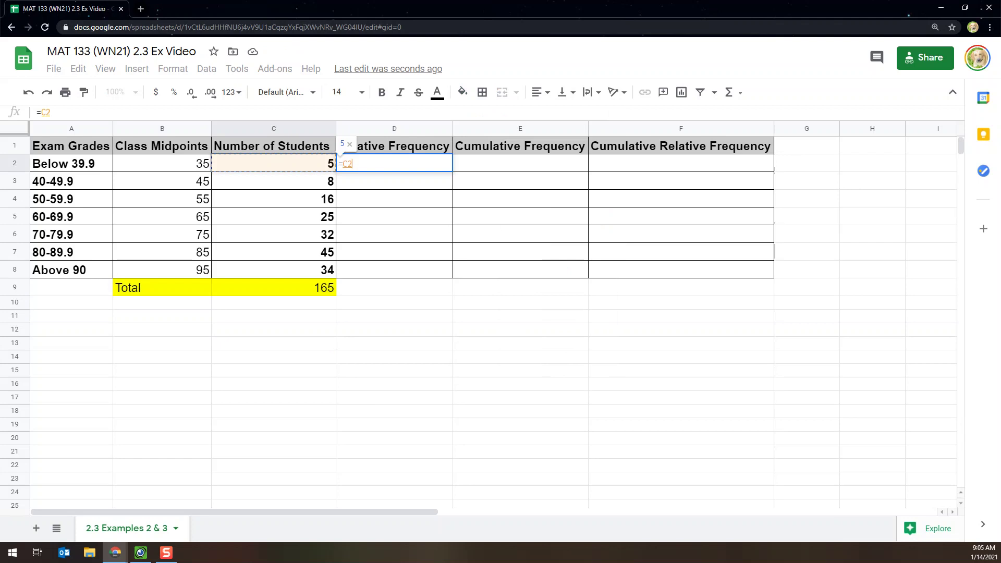
type("/")
left_click(274, 287)
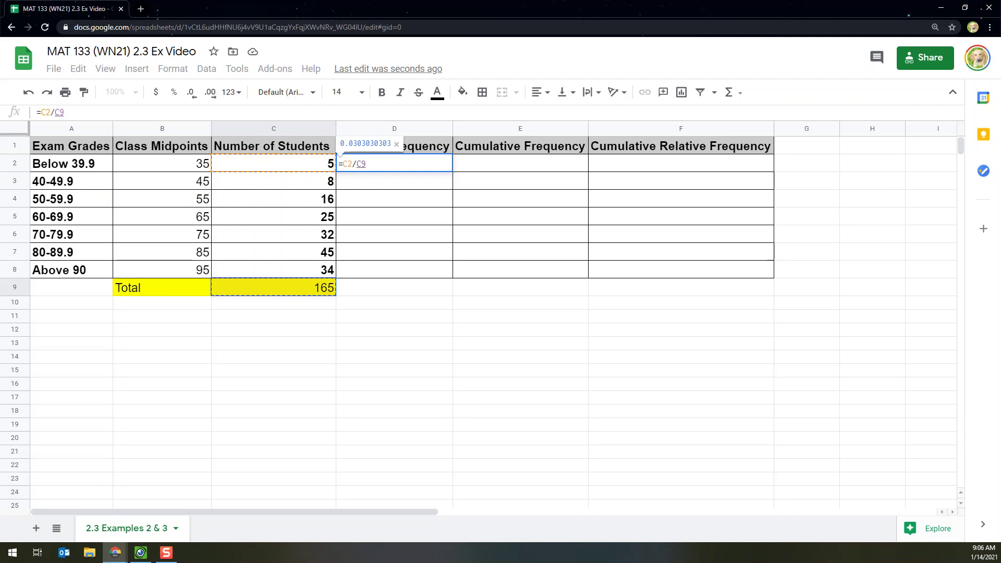
key("Return")
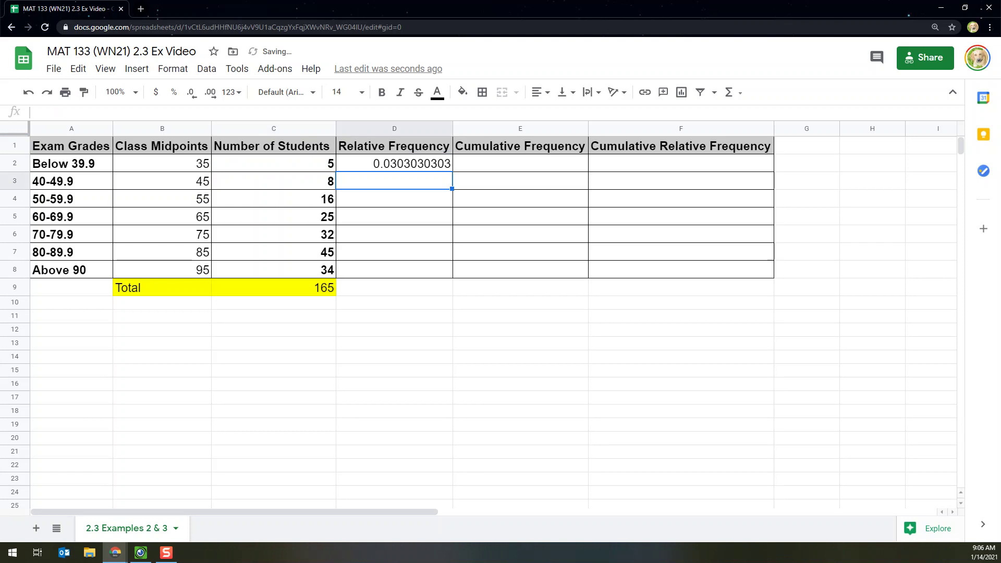
Try filling the =C2/C9 formula from D2 down through D8 and inspect the copied formulas in D3 and D4.
left_click(394, 164)
left_click_drag(273, 288, 172, 290)
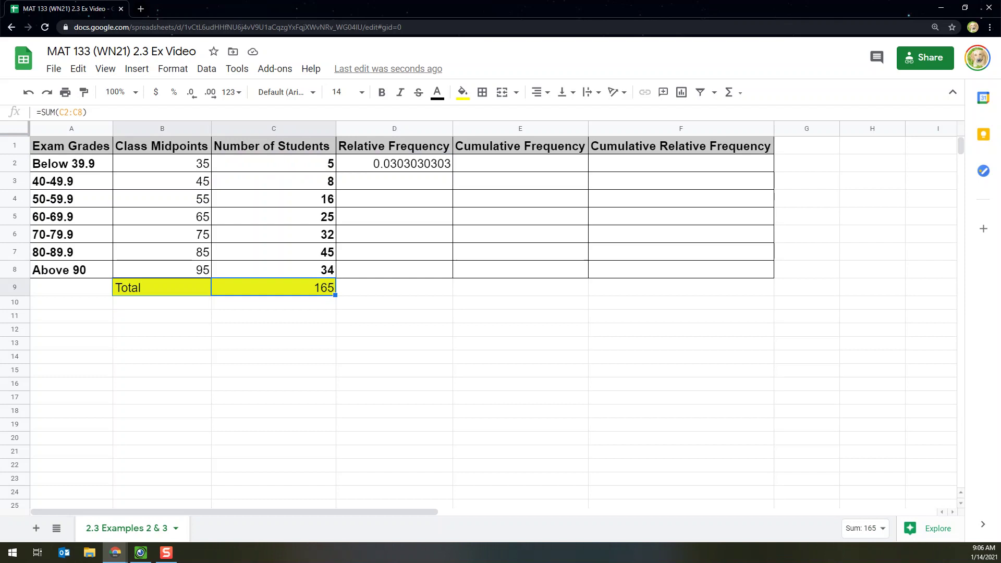
left_click(394, 164)
left_click_drag(452, 171, 452, 270)
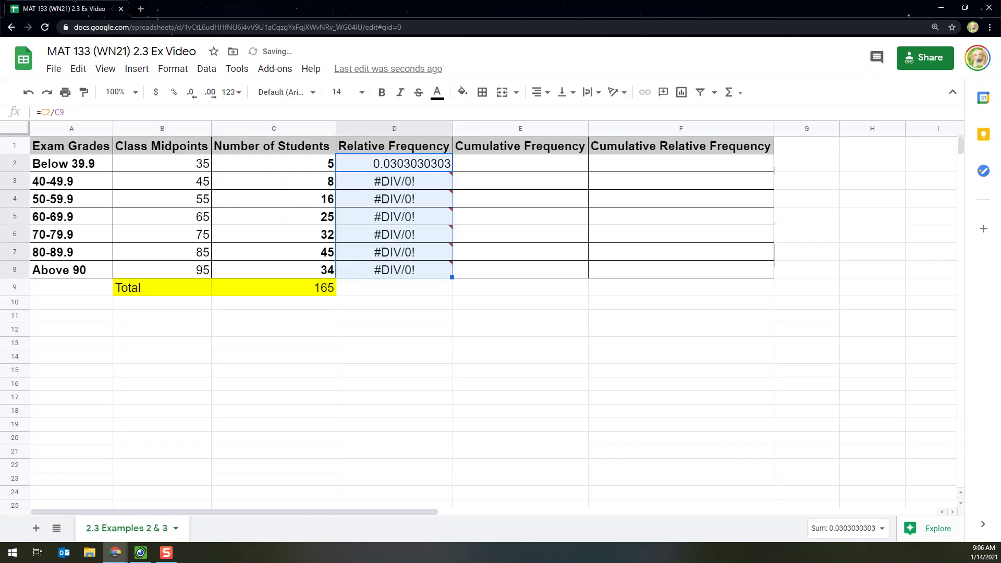
left_click(394, 182)
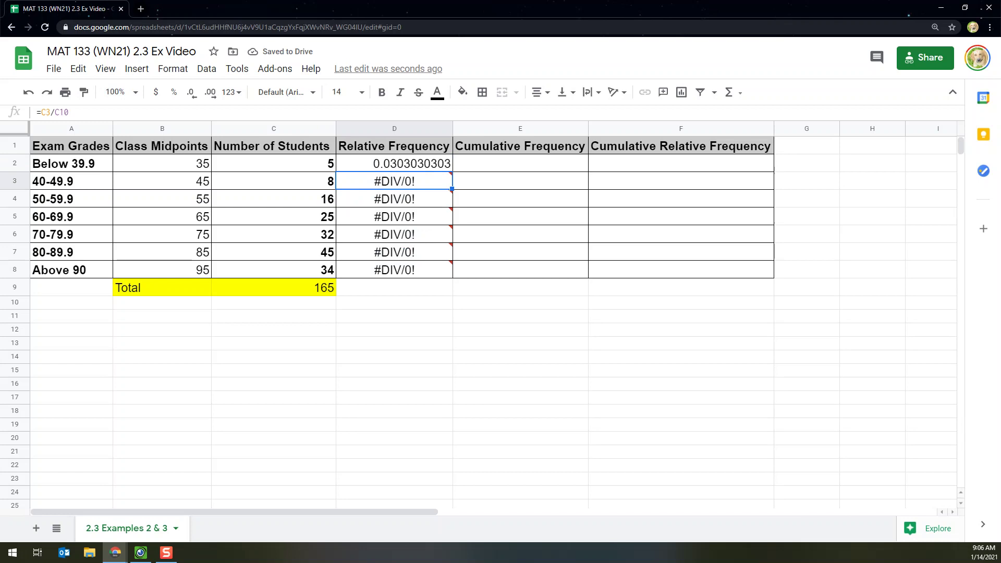
left_click(73, 112)
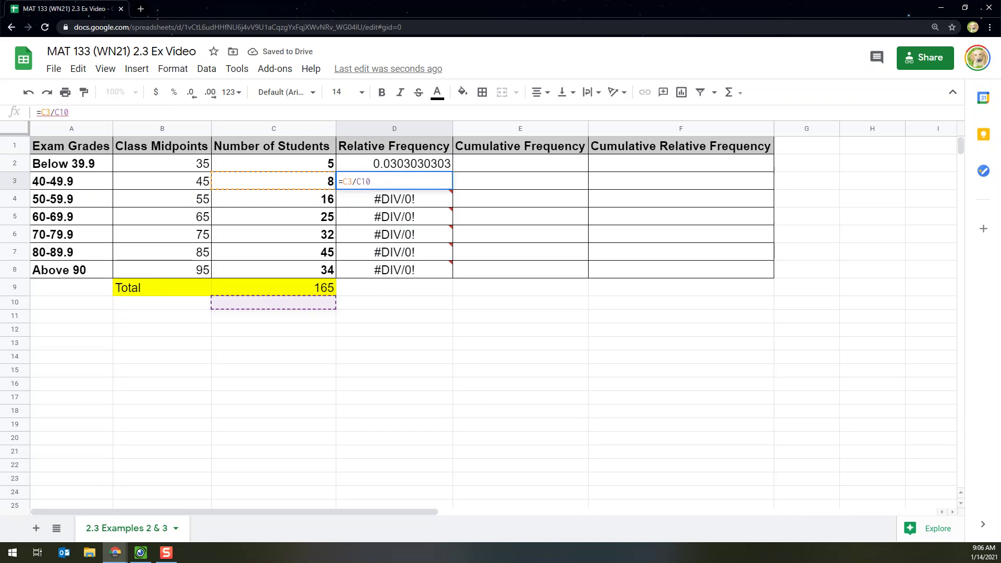
key("Return")
left_click(273, 316)
left_click(394, 199)
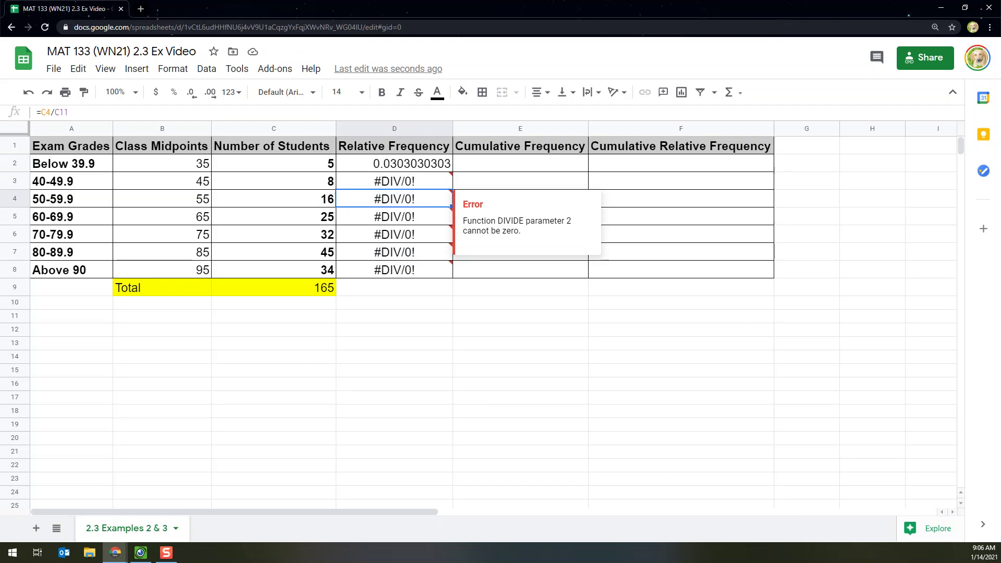
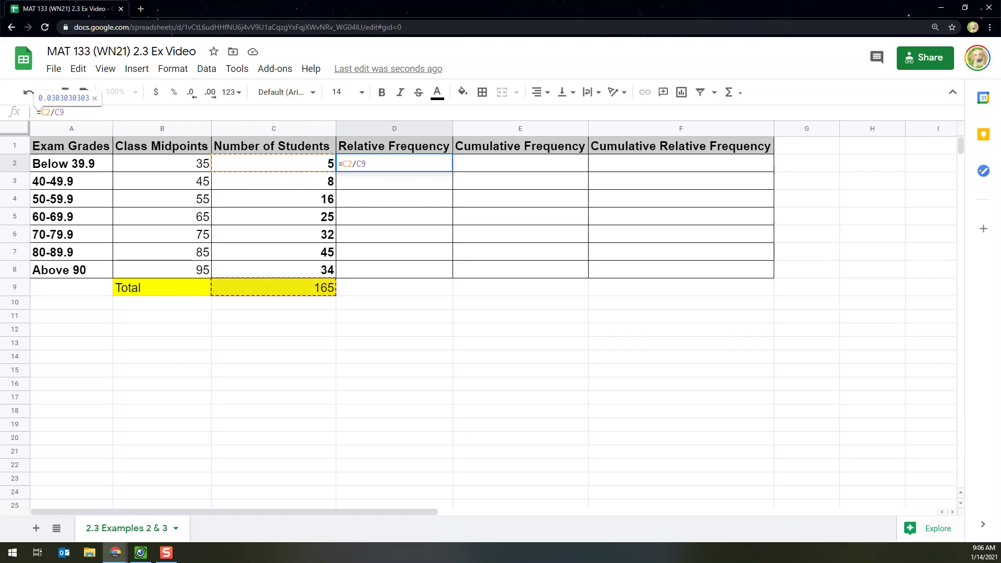
Make the total an absolute reference in D2 with =C2/$C$9 and fill the formula down through D8.
type("$C$")
double_click(374, 164)
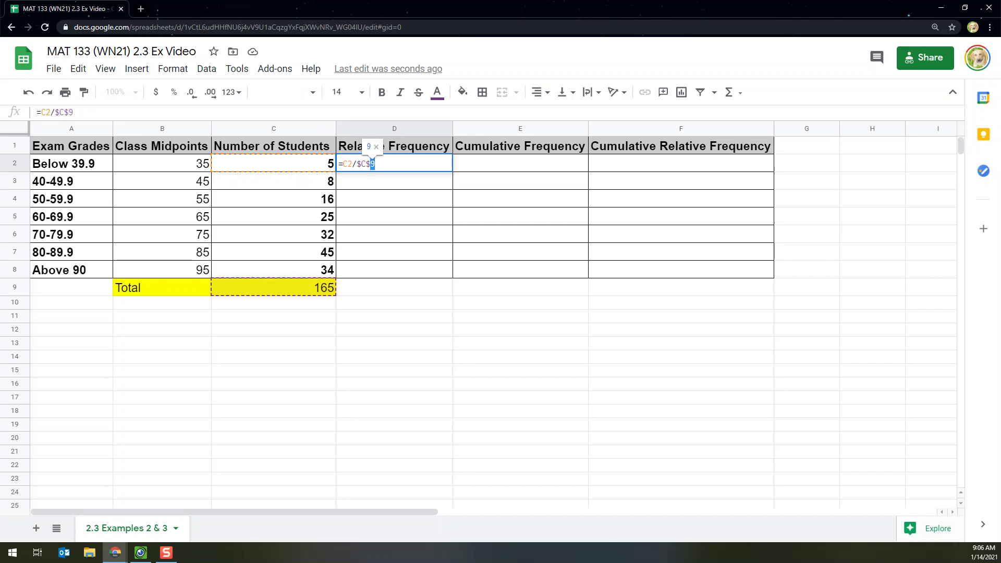
left_click(357, 163)
key("shift+End")
key("Return")
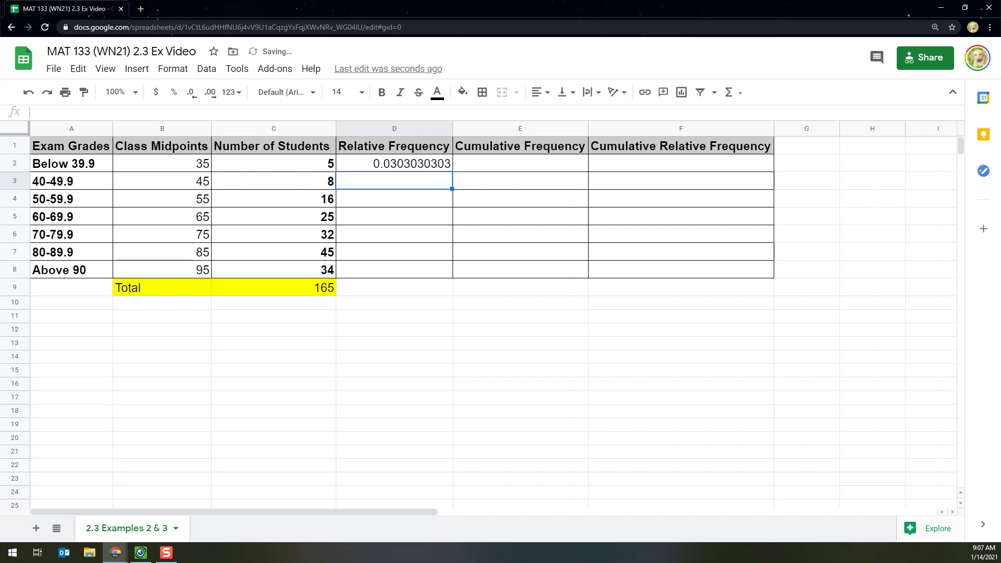
left_click(394, 163)
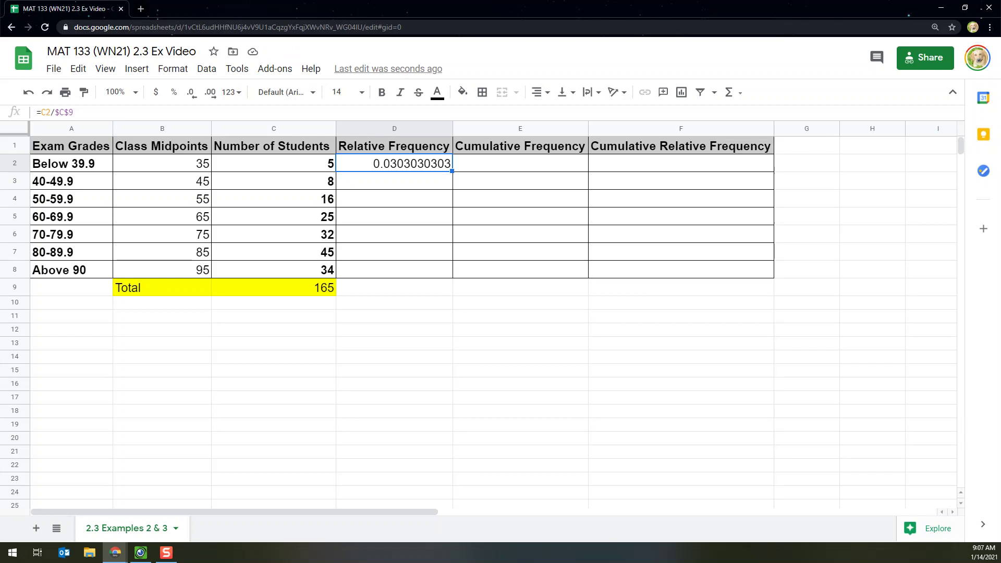
left_click_drag(451, 170, 452, 270)
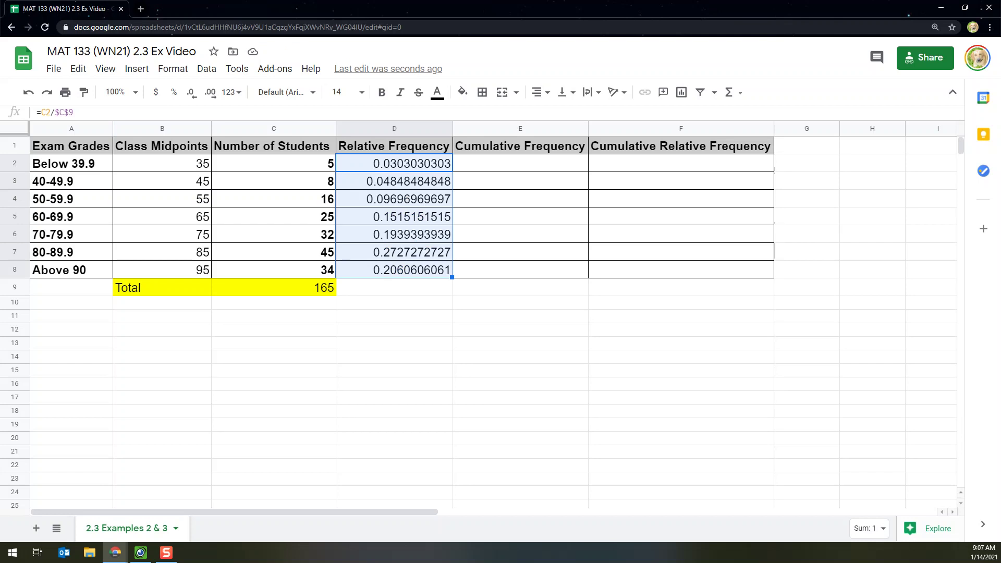
Check the relative frequency formulas in D2:D8 and the total cell in C9 that they reference.
left_click(394, 182)
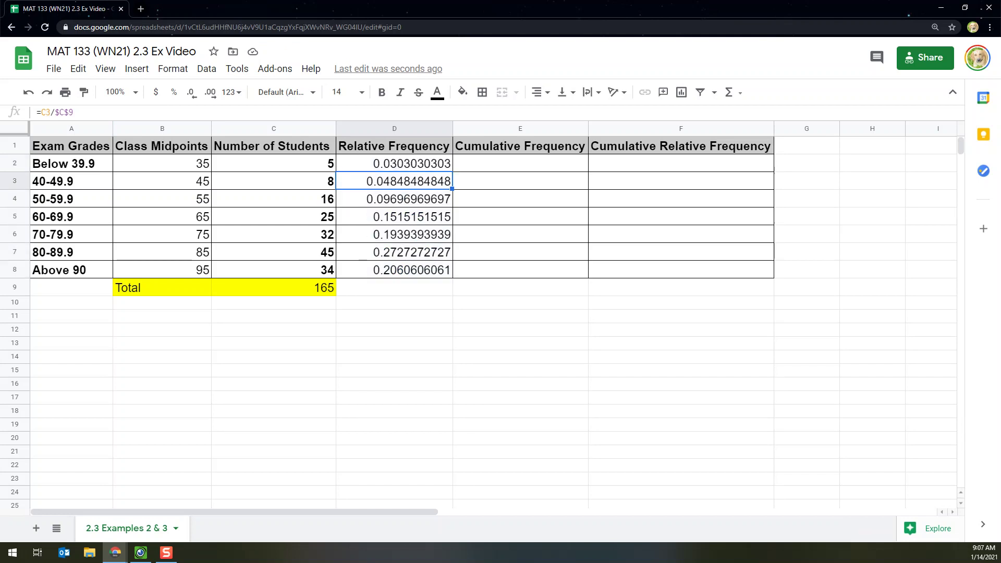
left_click(394, 199)
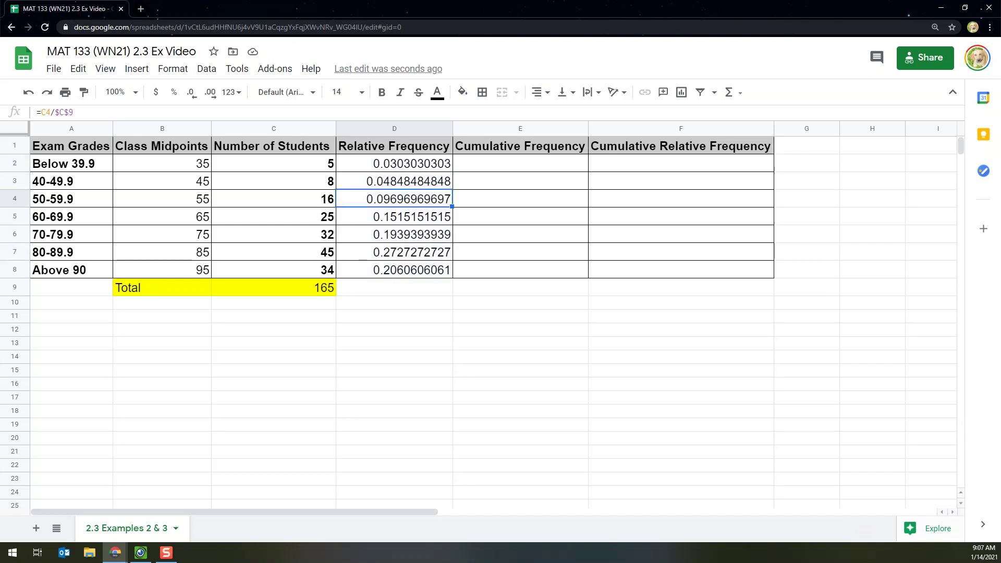
left_click(394, 217)
left_click(394, 235)
left_click(394, 253)
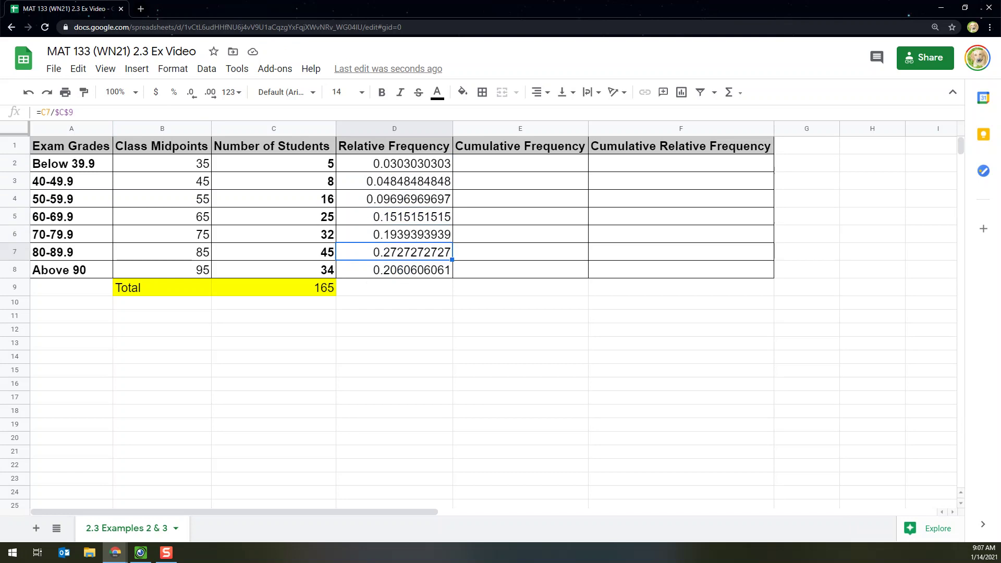
left_click(394, 270)
left_click(274, 288)
left_click_drag(162, 288, 273, 288)
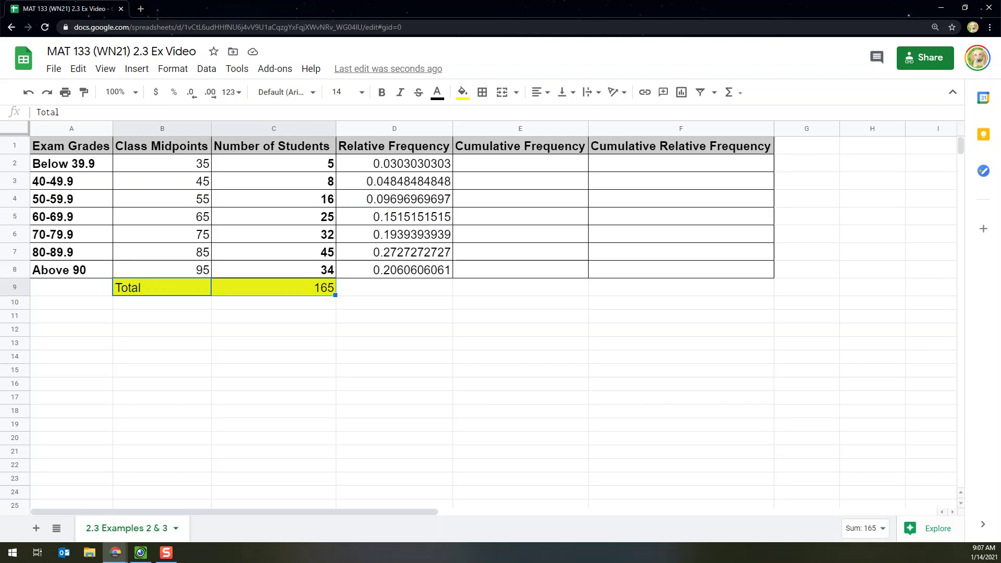
left_click(394, 163)
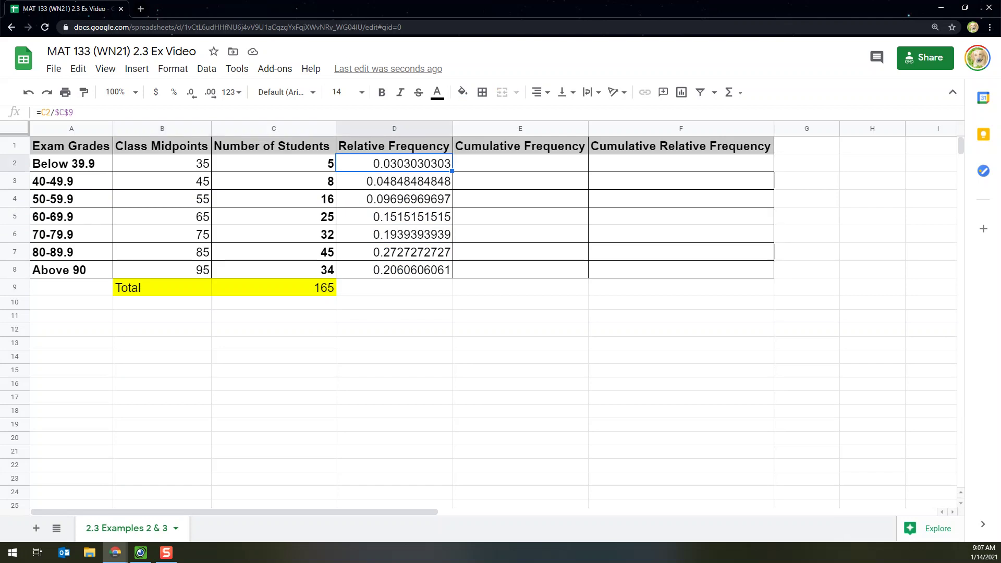
left_click_drag(394, 164, 394, 269)
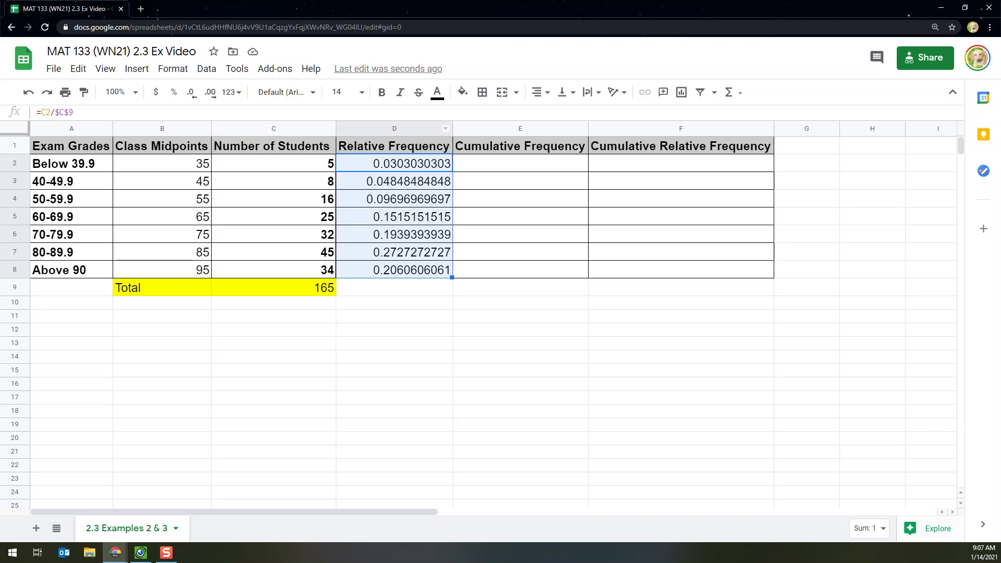
left_click(81, 113)
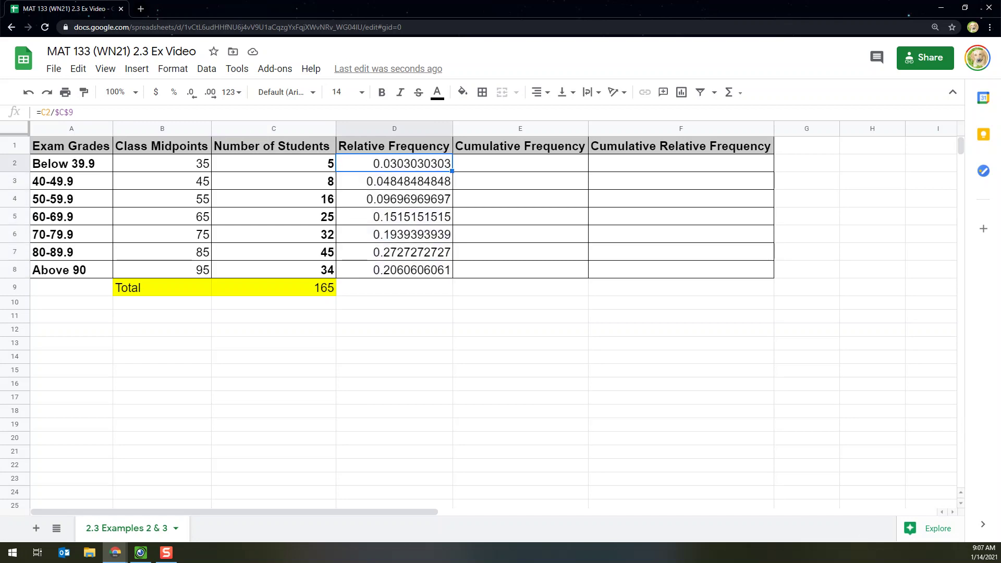
left_click_drag(394, 181, 394, 269)
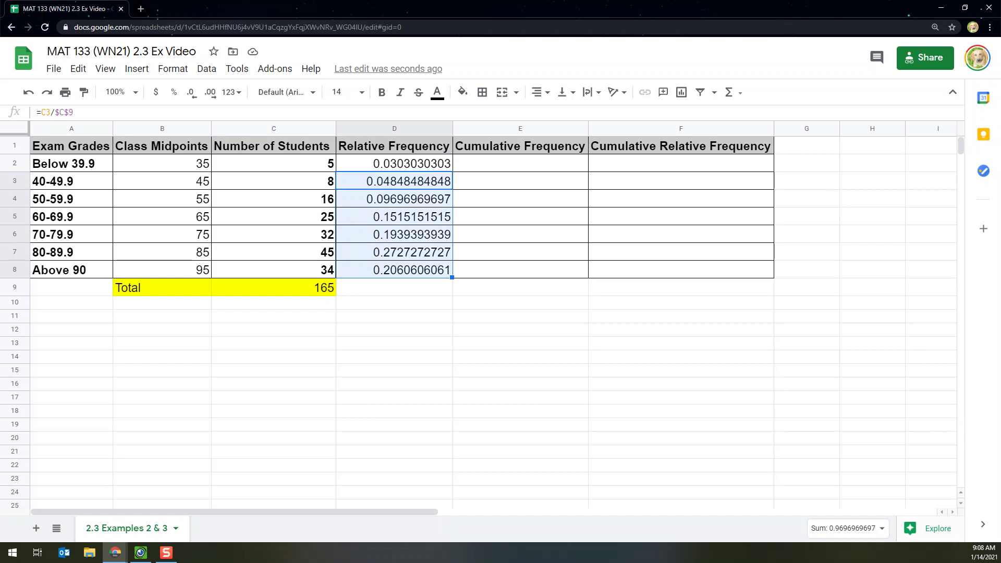
Wrap the relative frequency formula in D2 in ROUND with three decimal places, making it =ROUND(C2/$C$9,3).
left_click(394, 163)
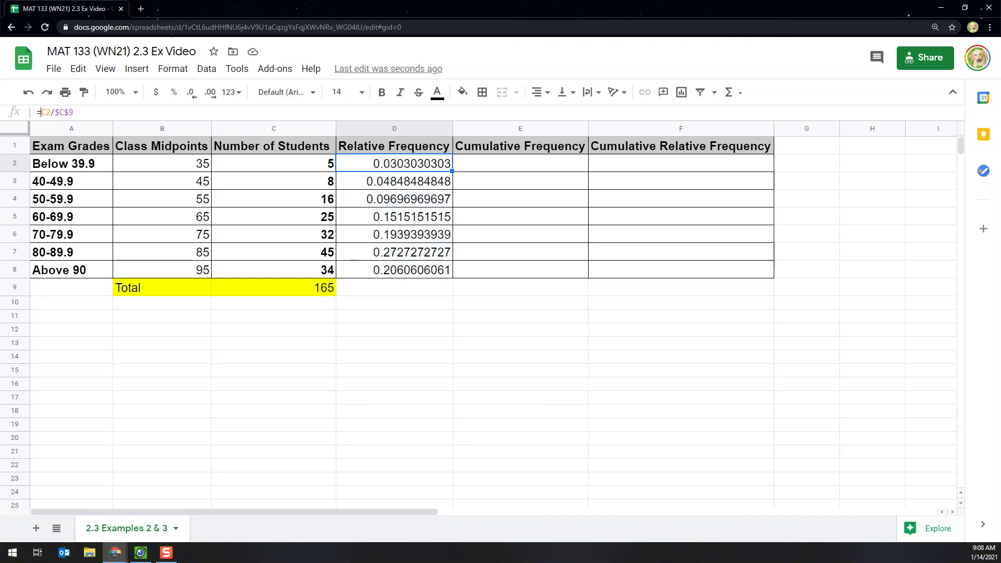
left_click(41, 112)
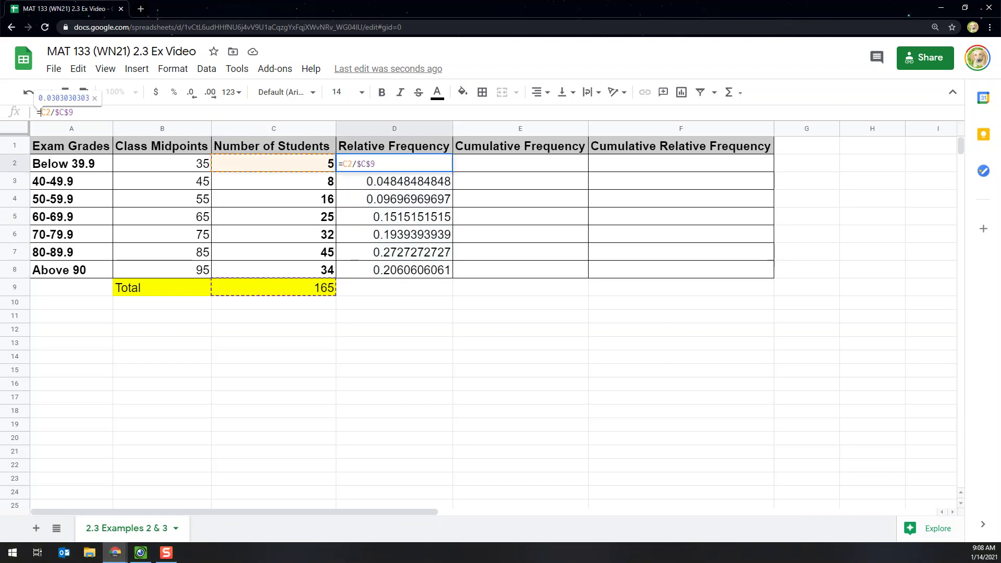
type("ROUND(")
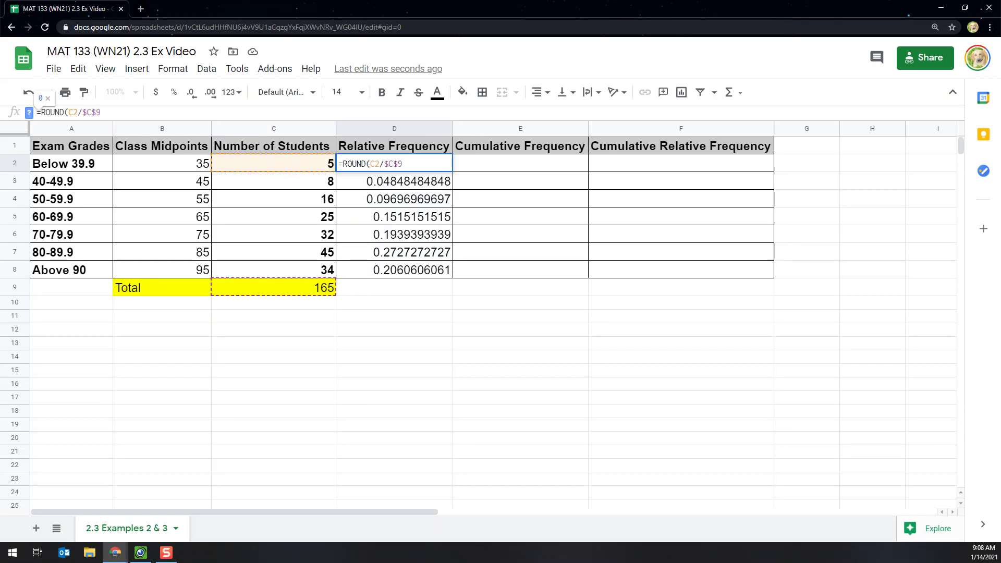
left_click_drag(45, 113, 68, 112)
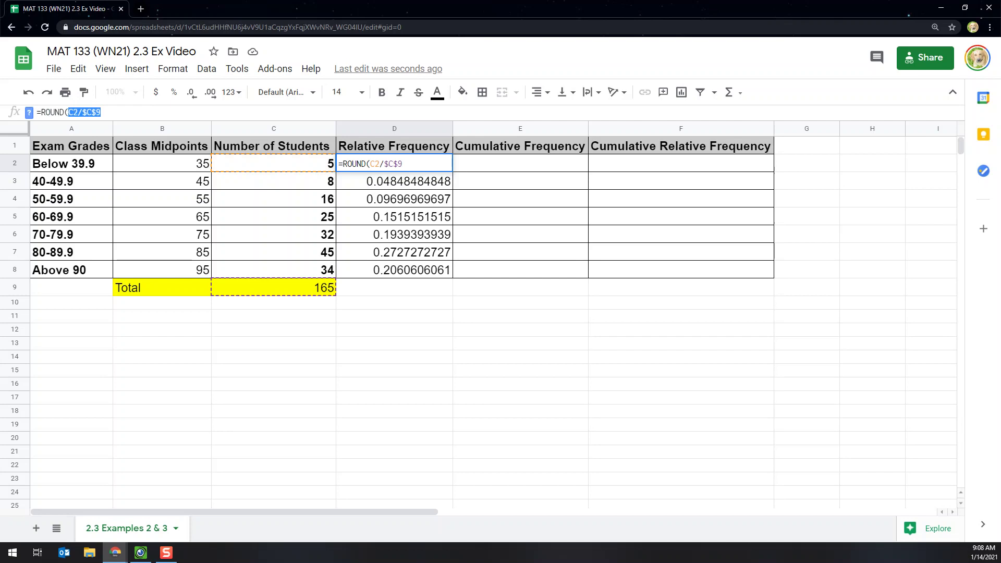
left_click(105, 112)
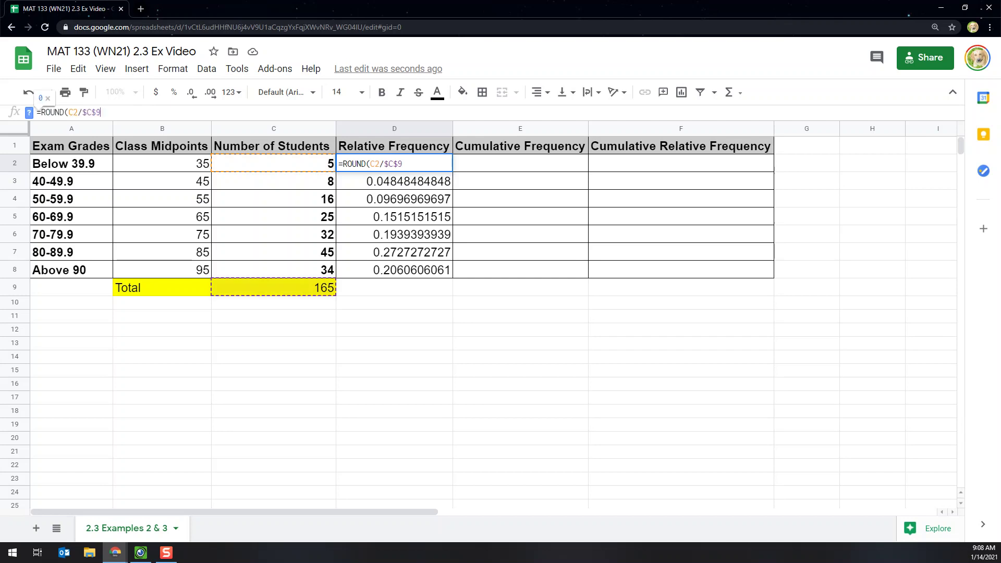
type(",")
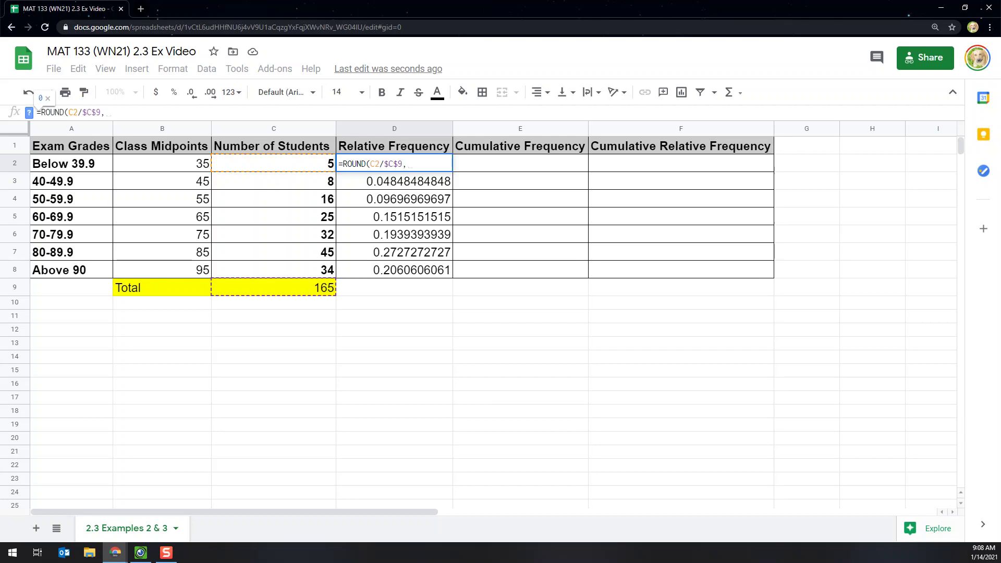
type("3)")
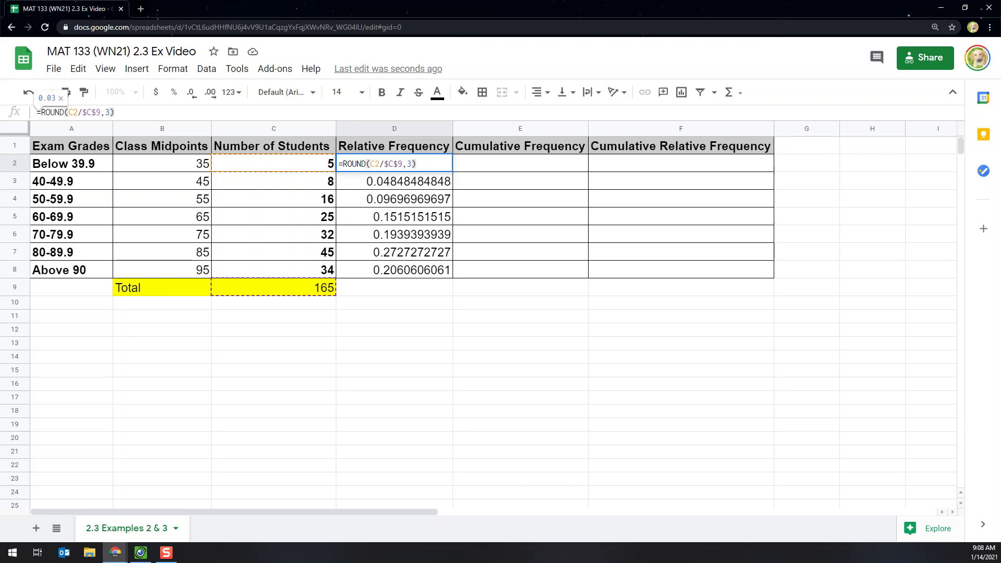
Try 4 and 2 as the number of decimal places in D2's ROUND formula before restoring 3.
key("shift+Left")
type("4")
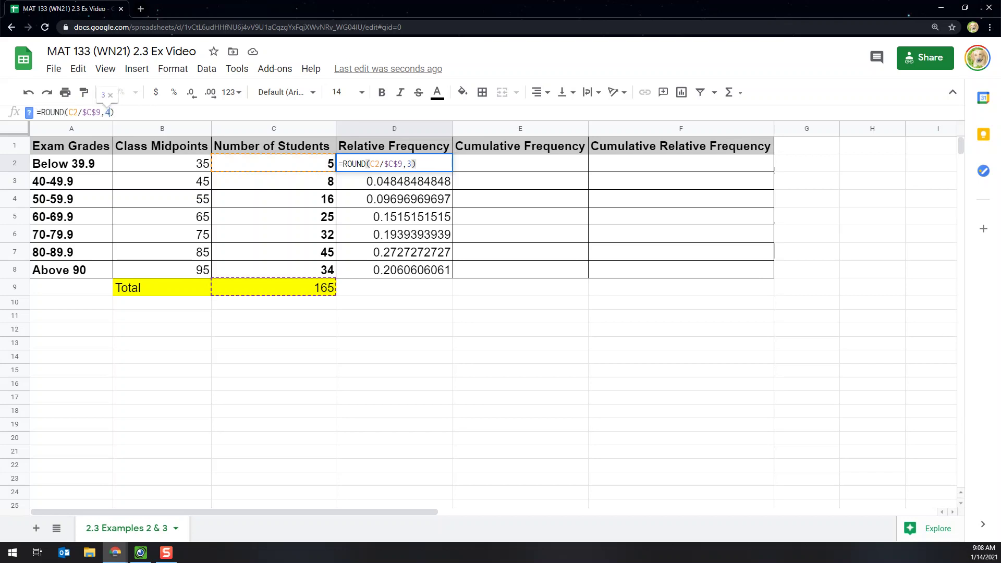
key("shift+Left")
type("2")
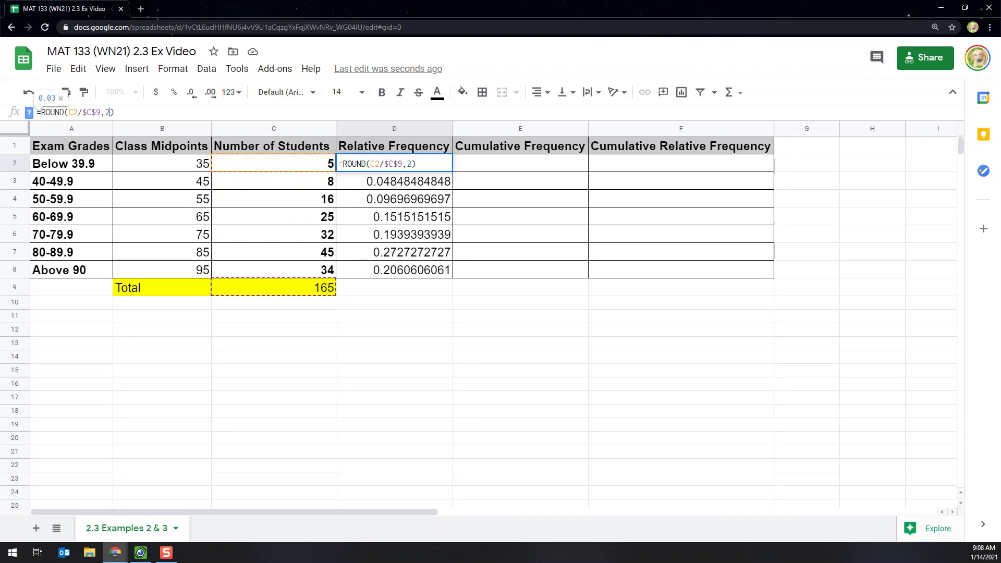
key("shift+Left")
type("3")
Confirm the ROUND formula in D2 and fill it down through D8.
key("Return")
key("Up")
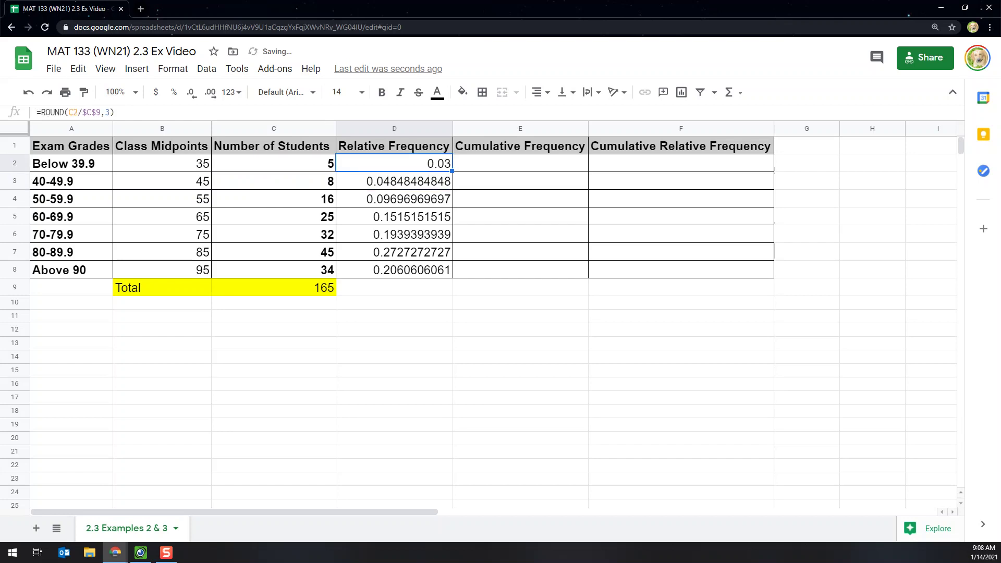
left_click_drag(452, 171, 451, 271)
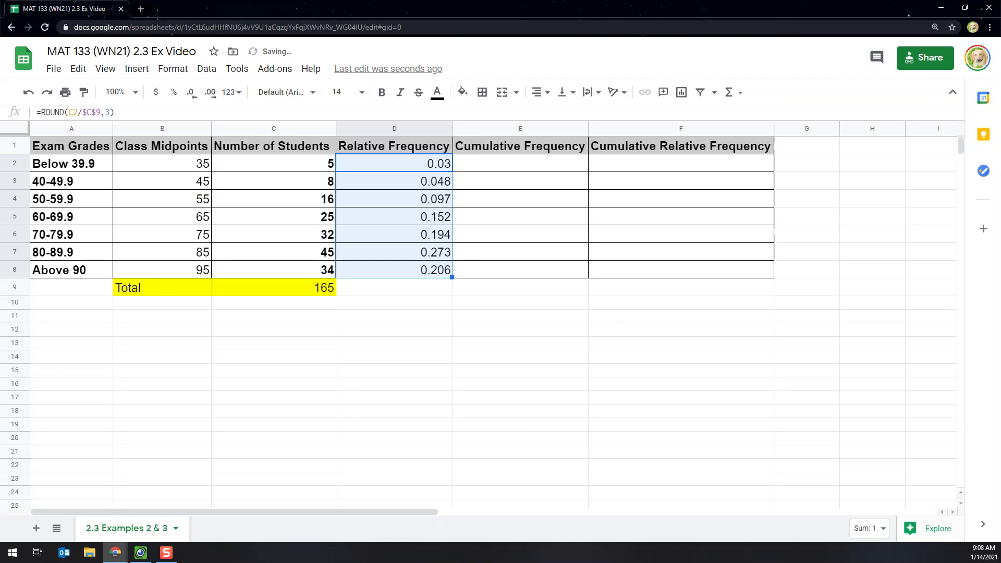
Check the rounded formulas in D2 and D3 and the sum of the relative frequencies in column D.
left_click(394, 164)
key("Down")
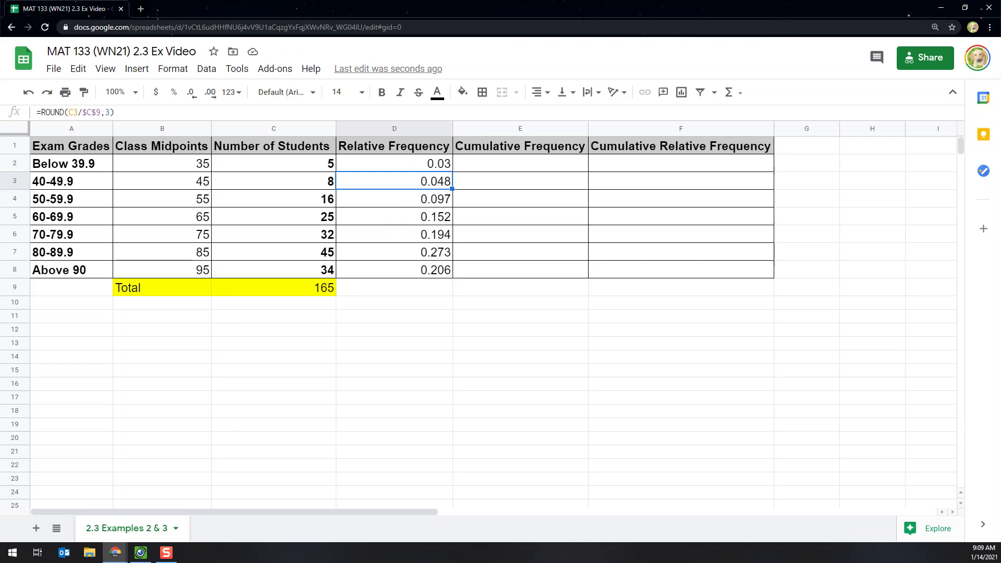
left_click(394, 163)
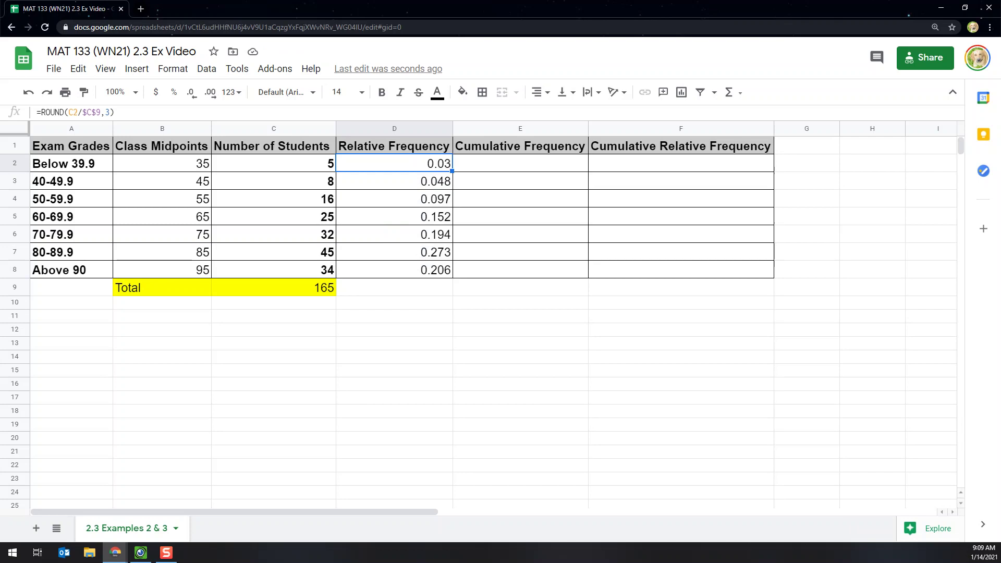
key("shift+Down")
key("shift+Down")
key("shift+Down")
key("shift+Down")
key("shift+Down")
key("shift+Down")
key("shift+Down")
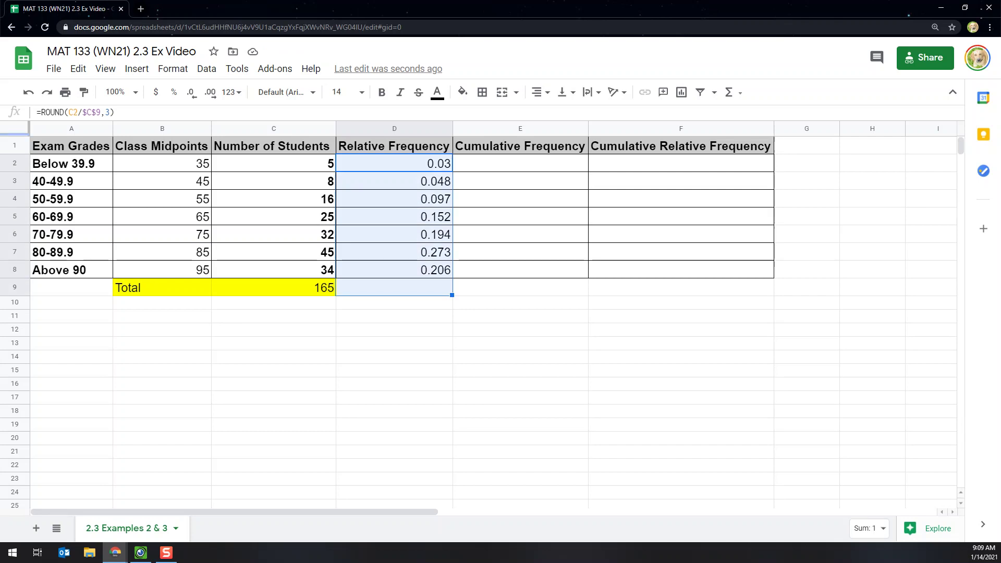
left_click(394, 163)
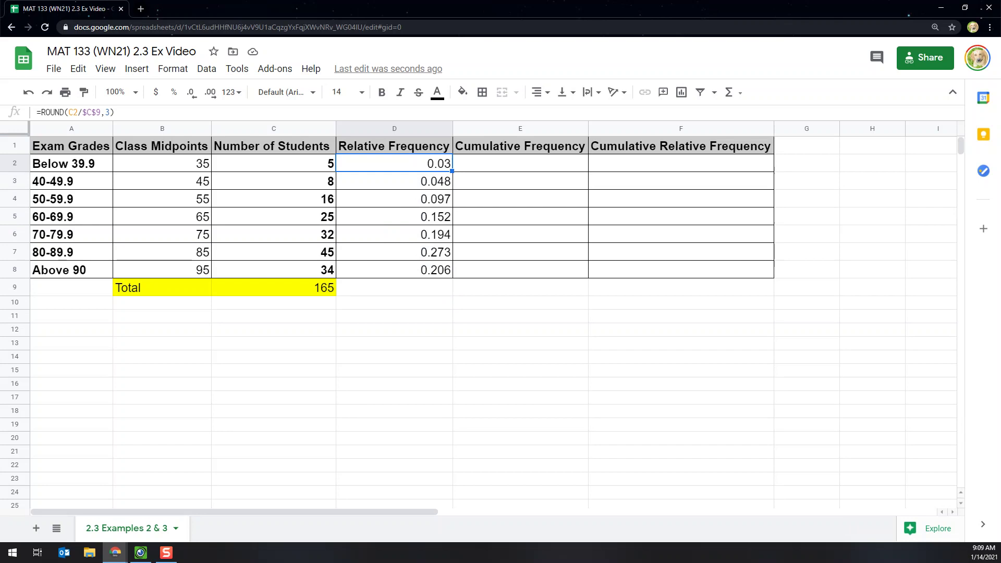
Examine which student counts in column C accumulate into each cumulative frequency cell from E2 to E5.
left_click(520, 164)
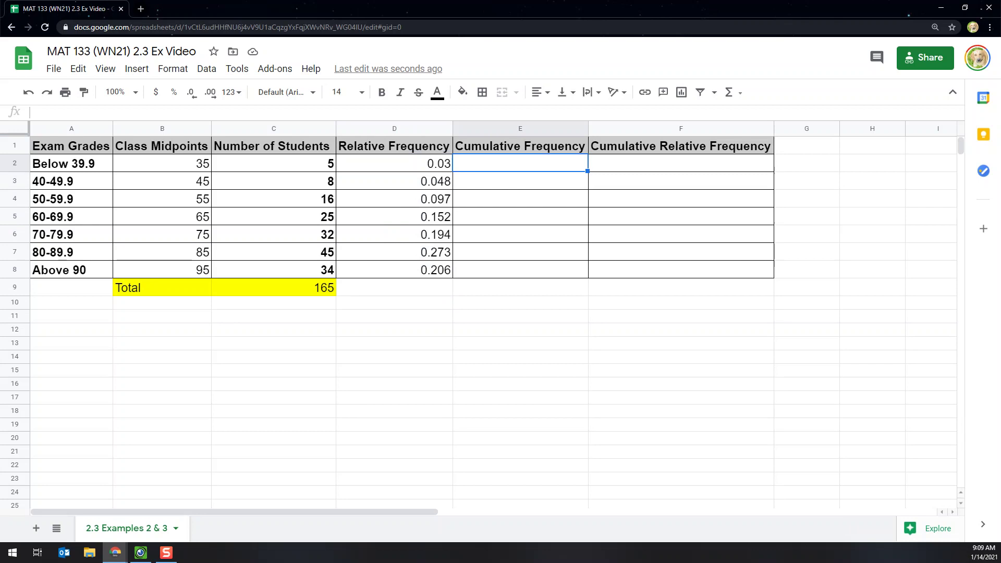
left_click(274, 163)
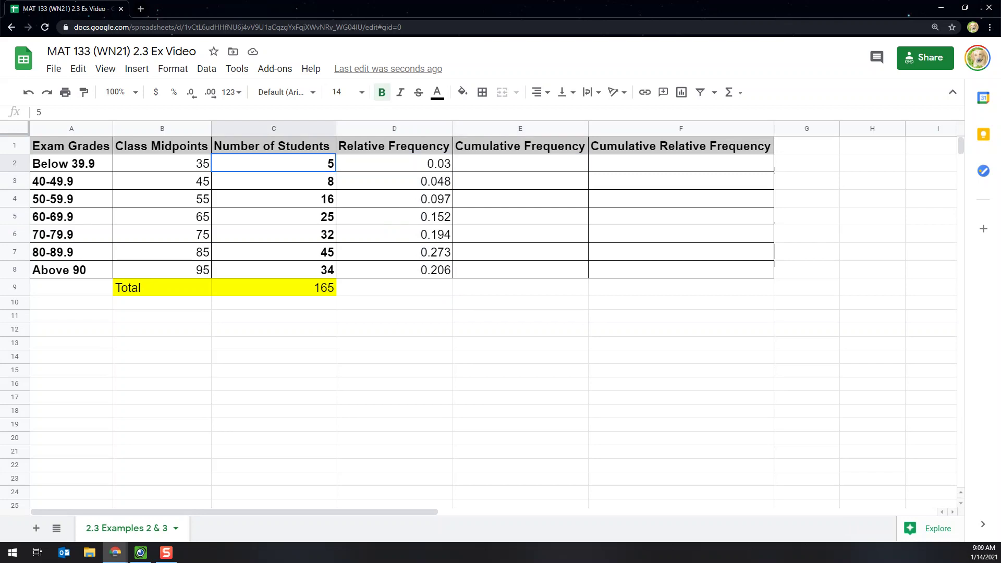
key("shift+Down")
left_click(520, 181)
left_click_drag(273, 163, 274, 198)
left_click(520, 199)
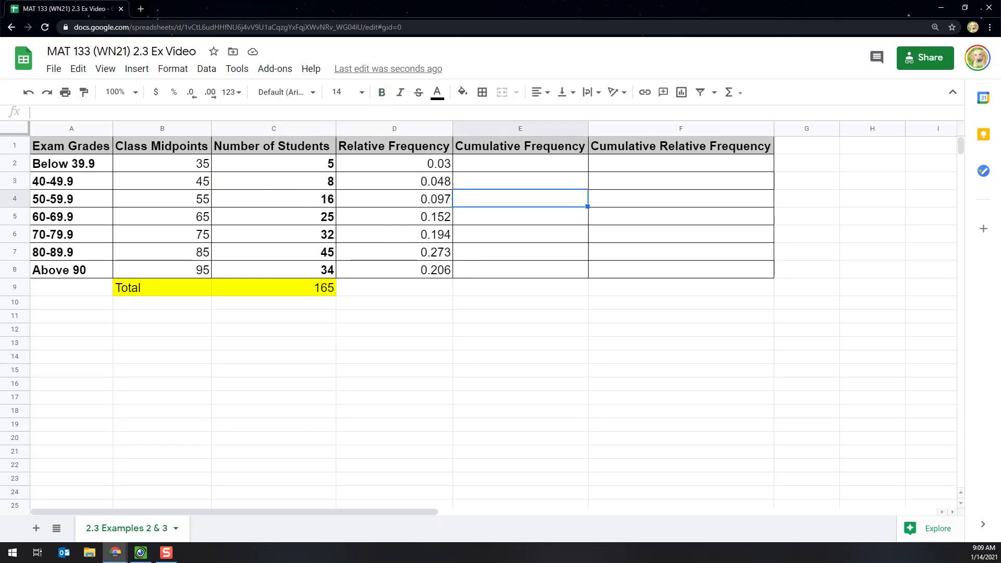
left_click_drag(274, 163, 274, 216)
left_click(520, 216)
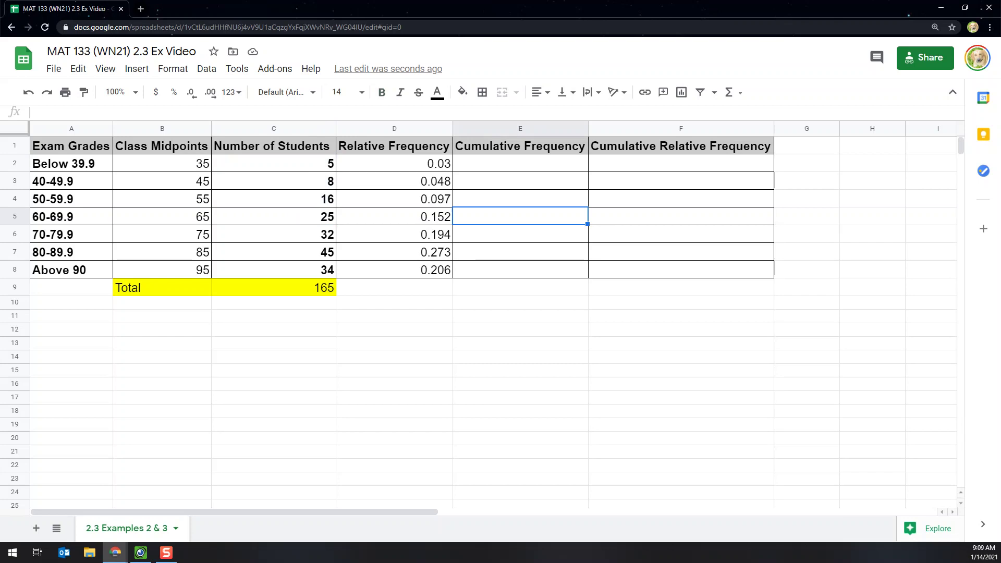
Begin the Below 39.9 cumulative frequency formula in E2 with =SUM(C2, correcting the misplaced characters.
left_click(520, 163)
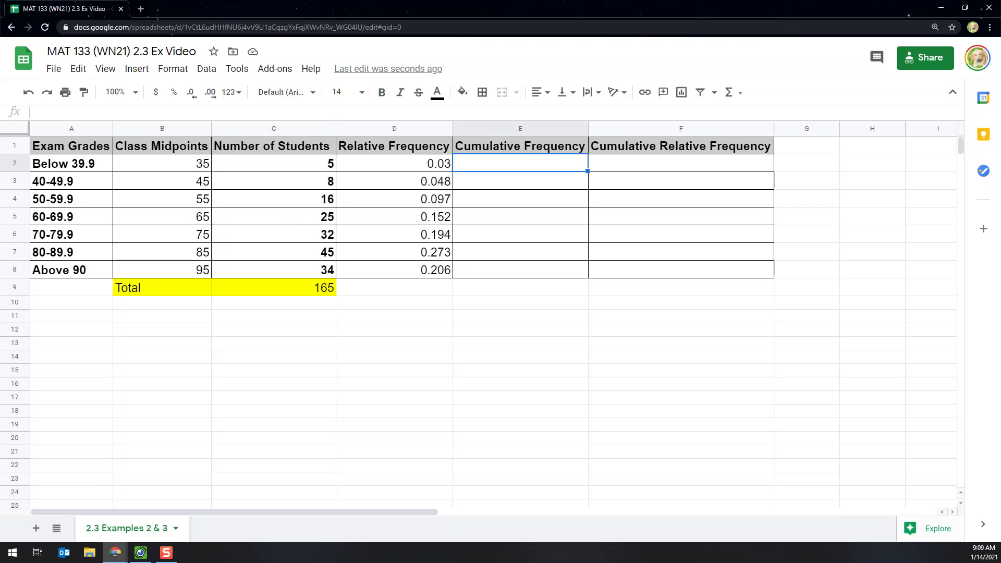
type("=")
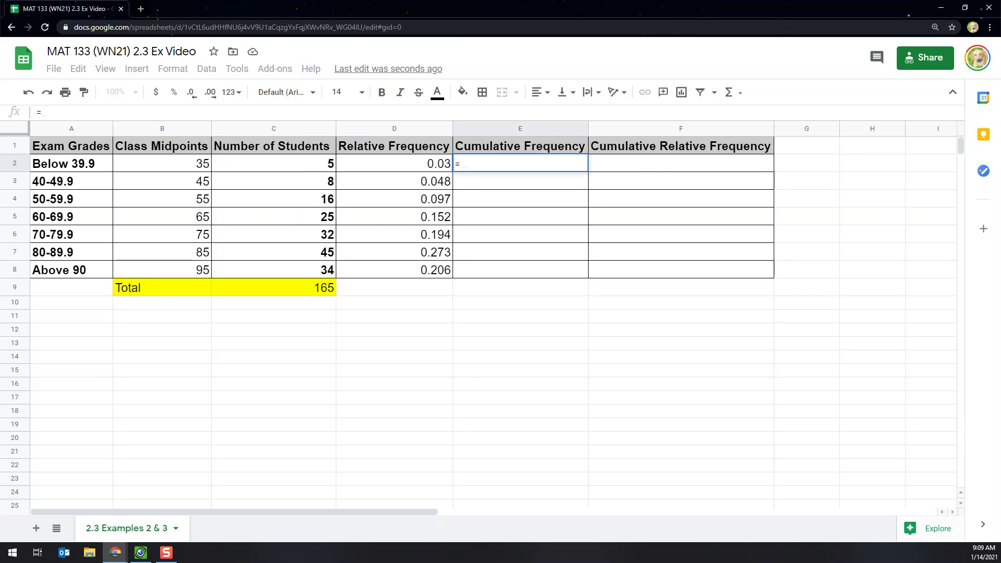
type("SUM")
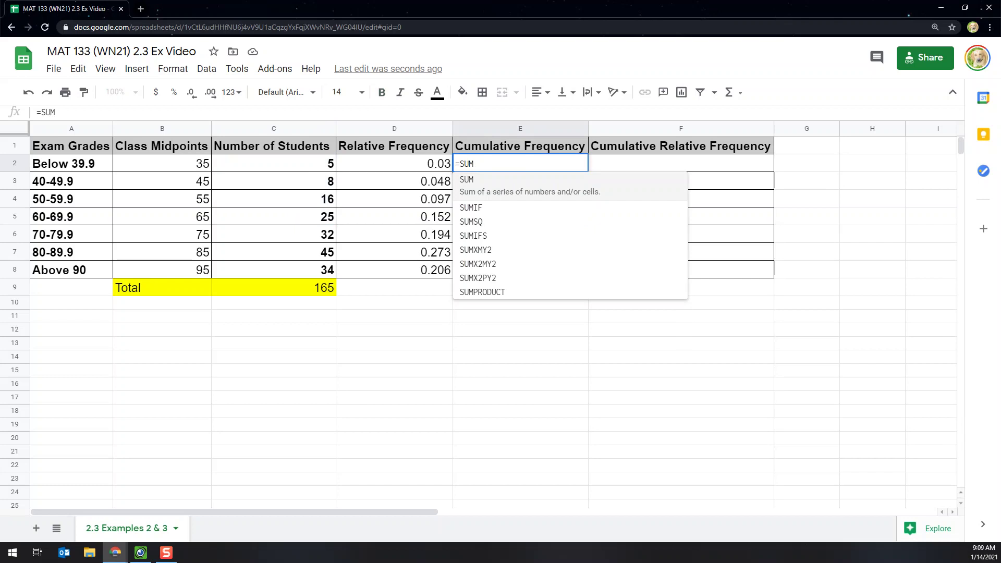
type("(")
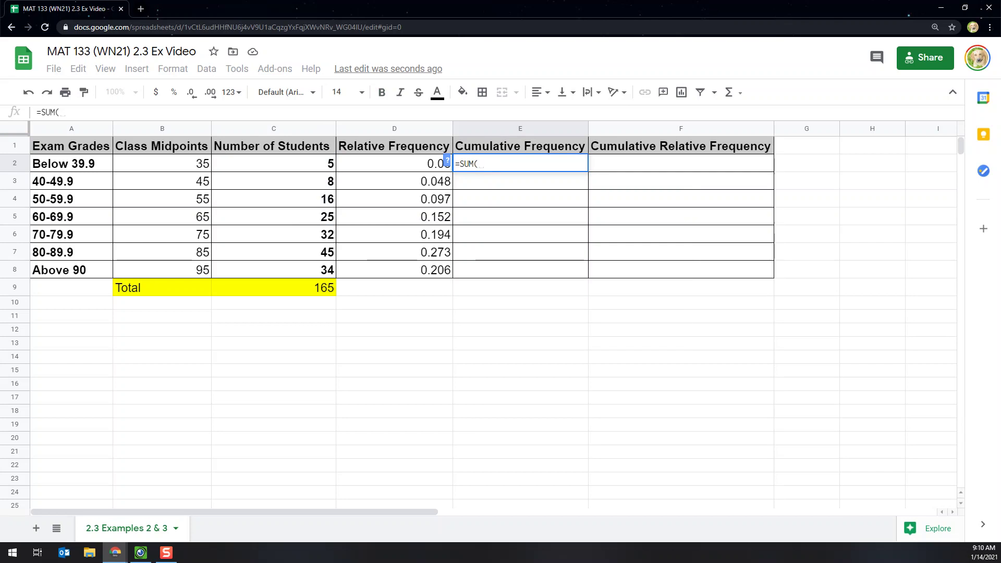
type("C")
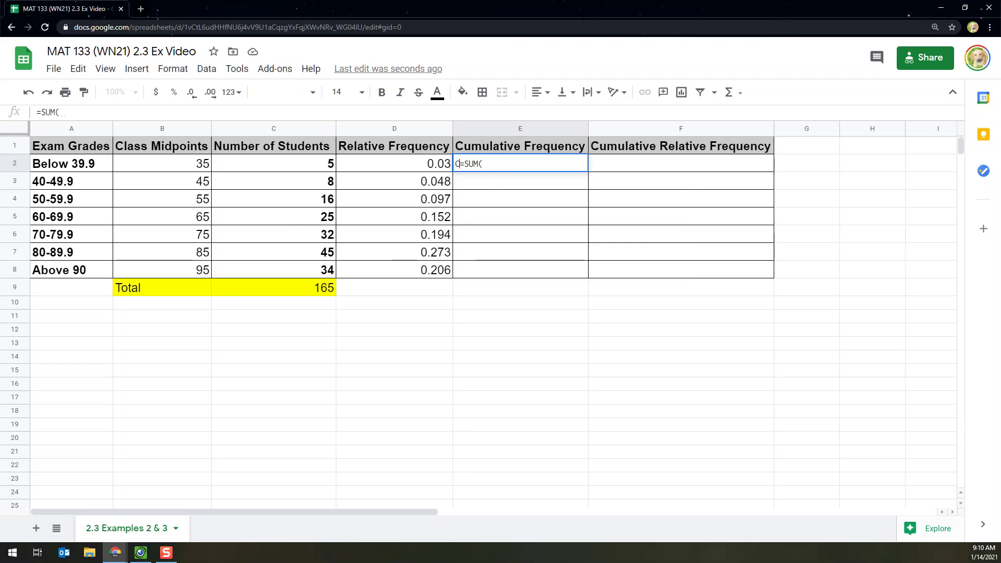
type("2")
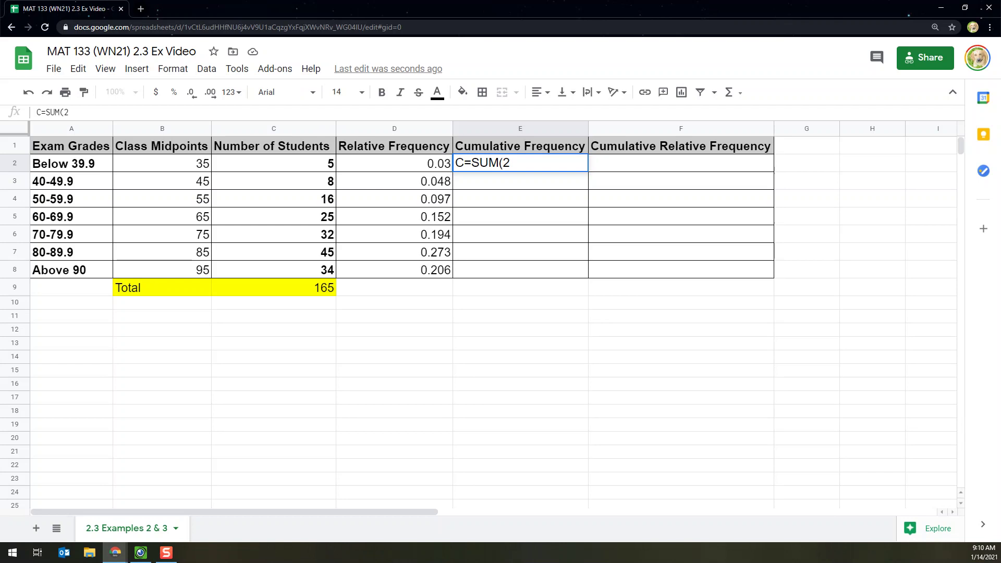
key("BackSpace")
key("End")
key("BackSpace")
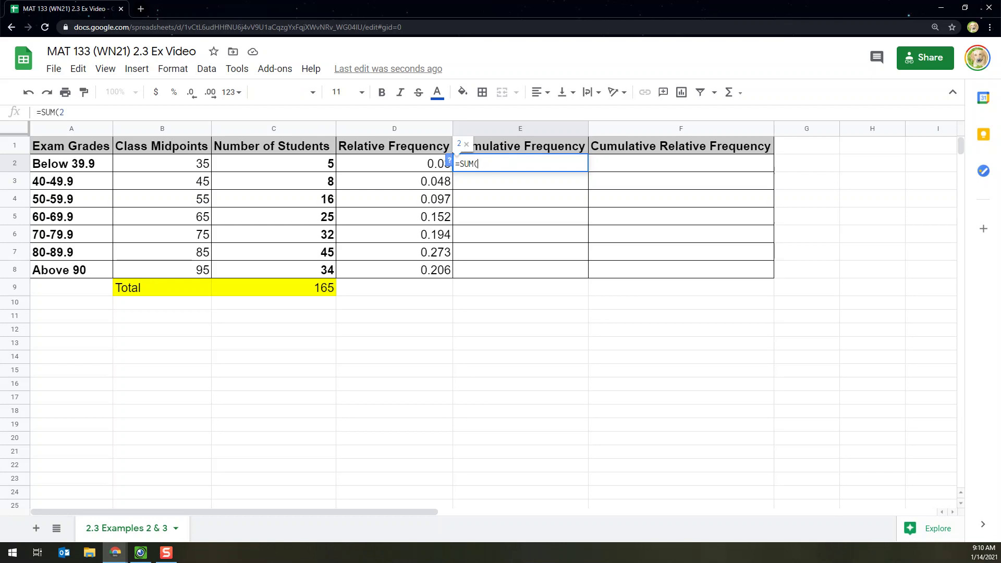
type("C3")
key("BackSpace")
type("2")
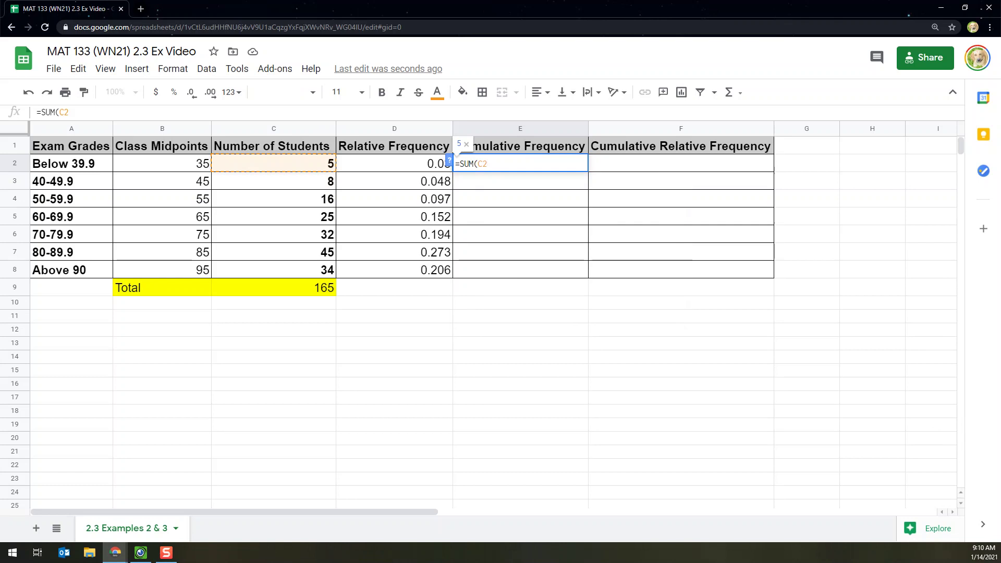
Cycle the C2 reference in E2's formula through its reference types, leaving it absolute as $C$2.
key("Left")
key("Left")
key("F4")
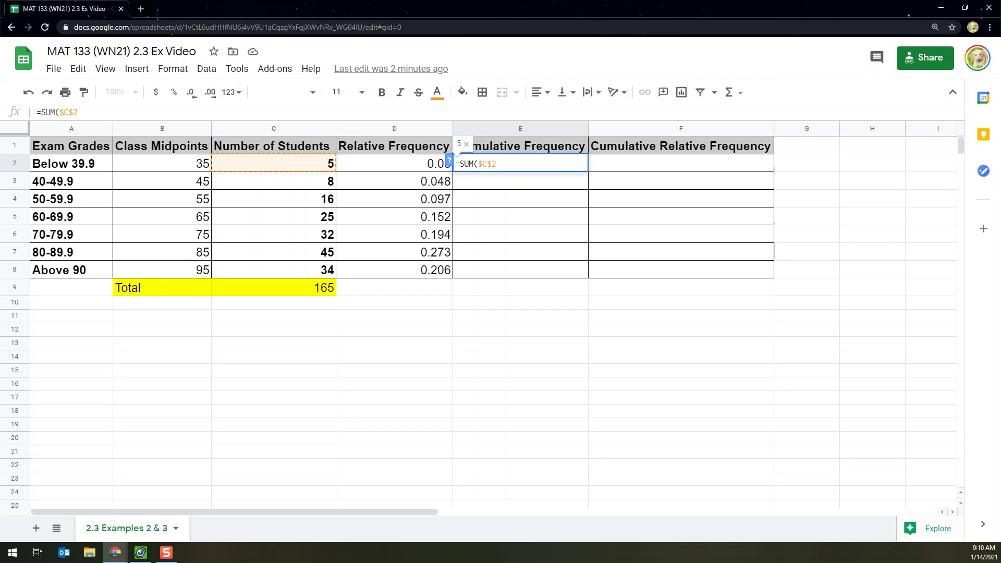
key("F4")
key("F4")
key("F4")
key("F4")
key("F4")
key("F4")
key("F4")
key("F4")
Extend the range to the relative cell C2 and complete E2's formula as =SUM($C$2:C2).
type(":")
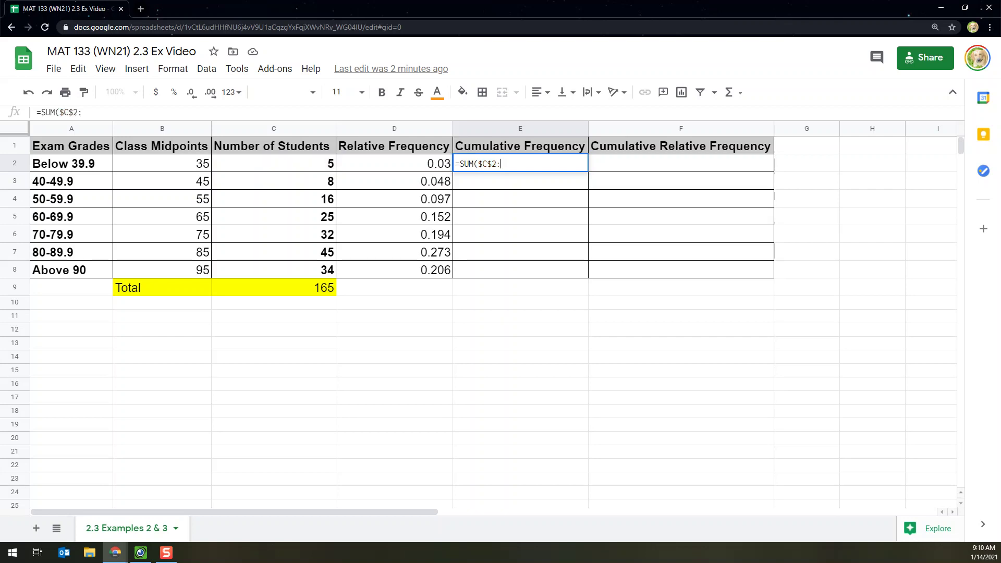
type("C2")
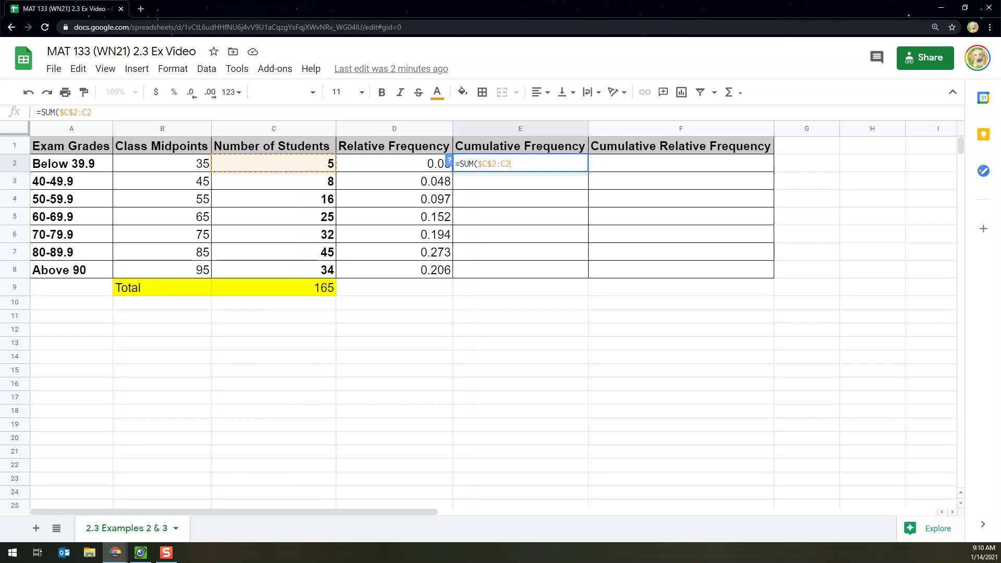
type(")")
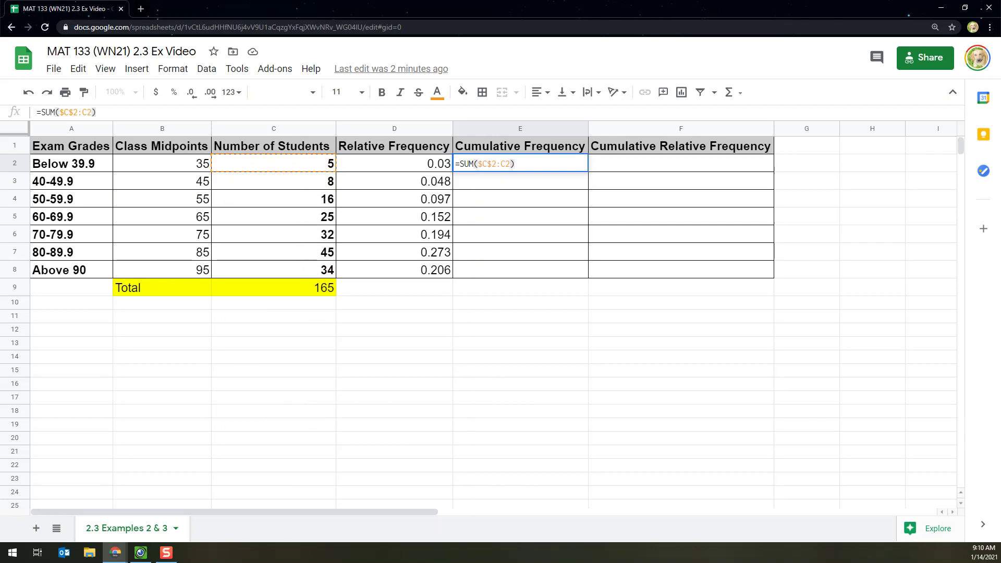
key("Return")
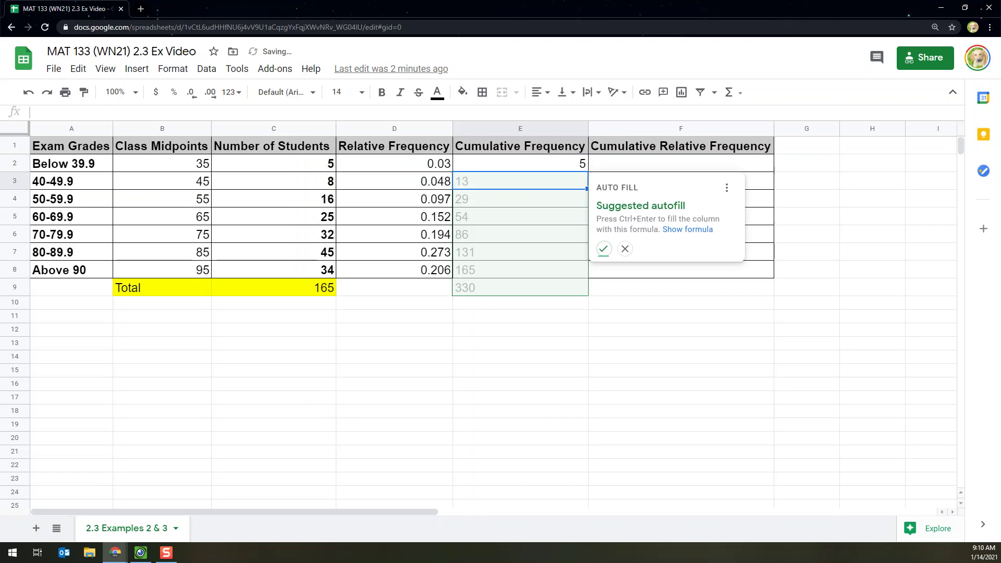
Fill the cumulative frequency formula from E2 down through E8.
key("Up")
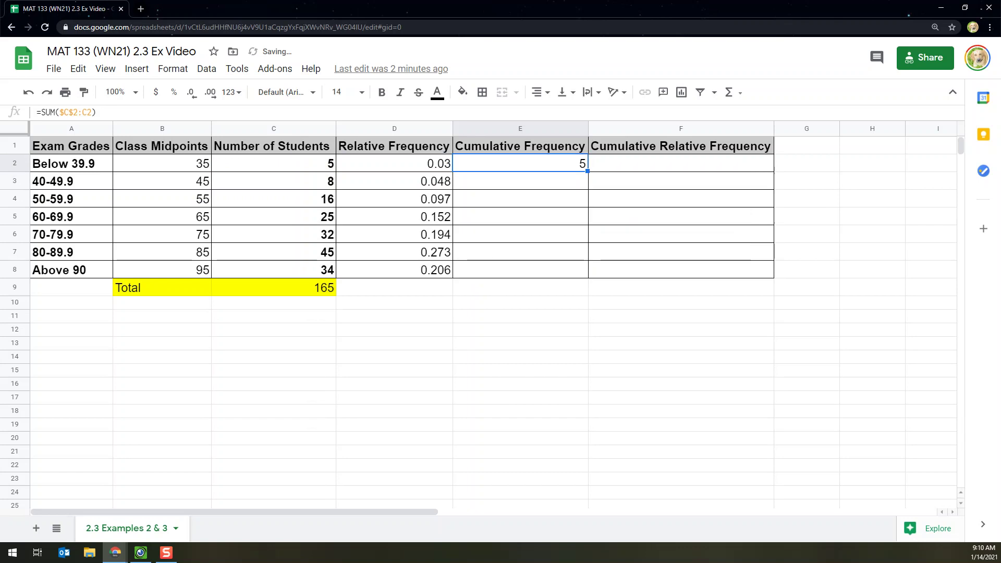
left_click_drag(587, 171, 584, 269)
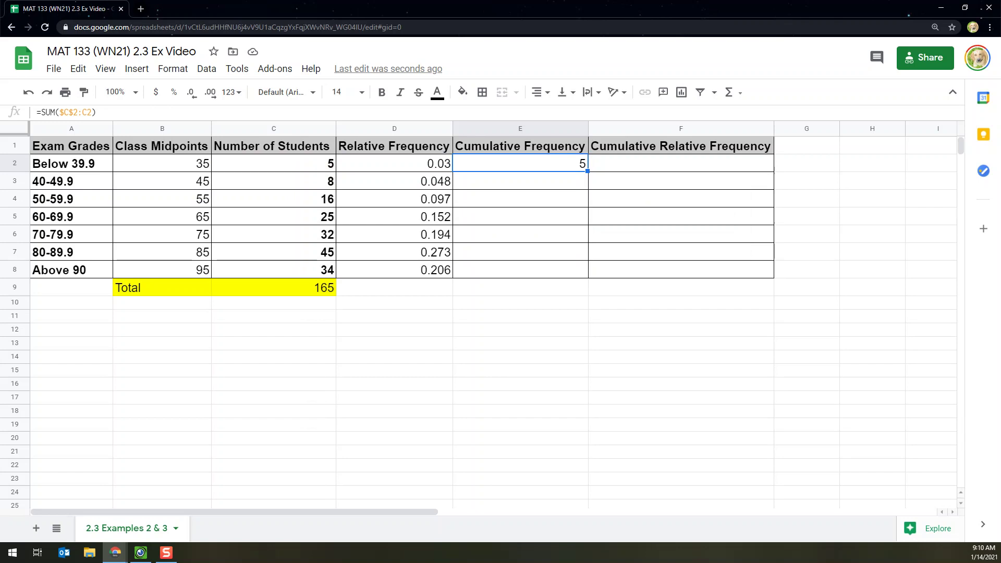
left_click_drag(587, 171, 584, 269)
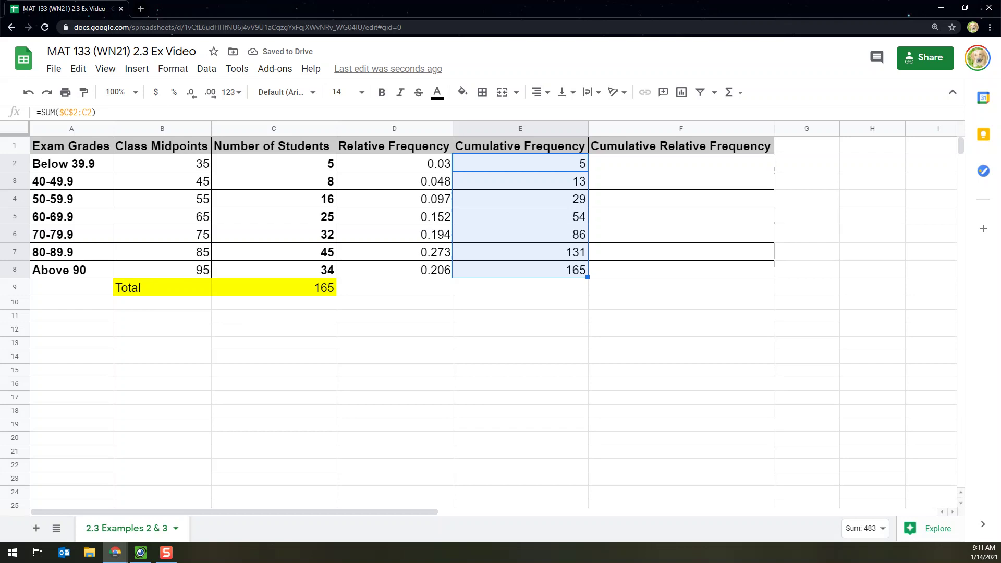
Inspect the cumulative frequency formulas in E2, E3 and E4 to compare how their summed ranges grow.
left_click(520, 164)
left_click_drag(97, 113, 41, 113)
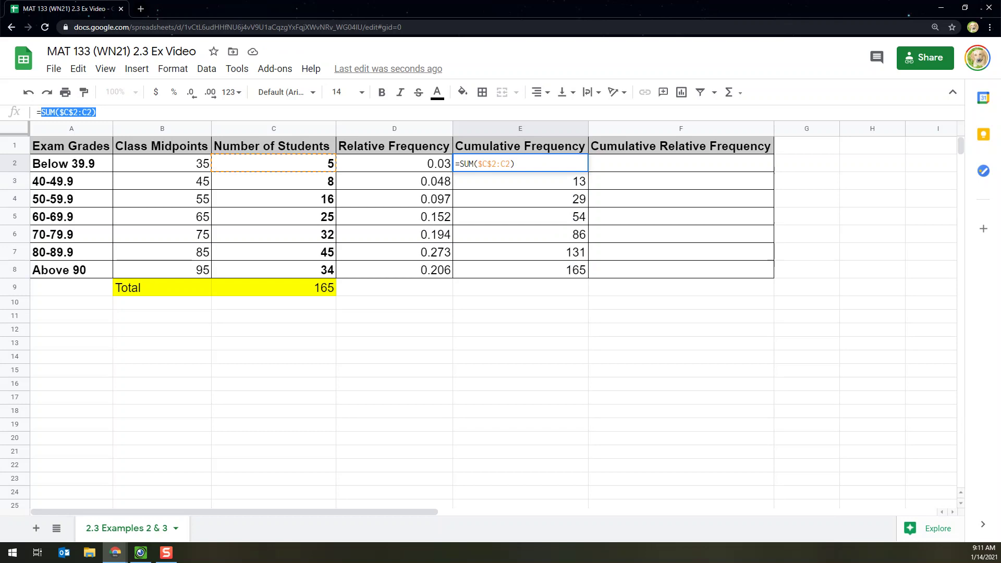
key("Return")
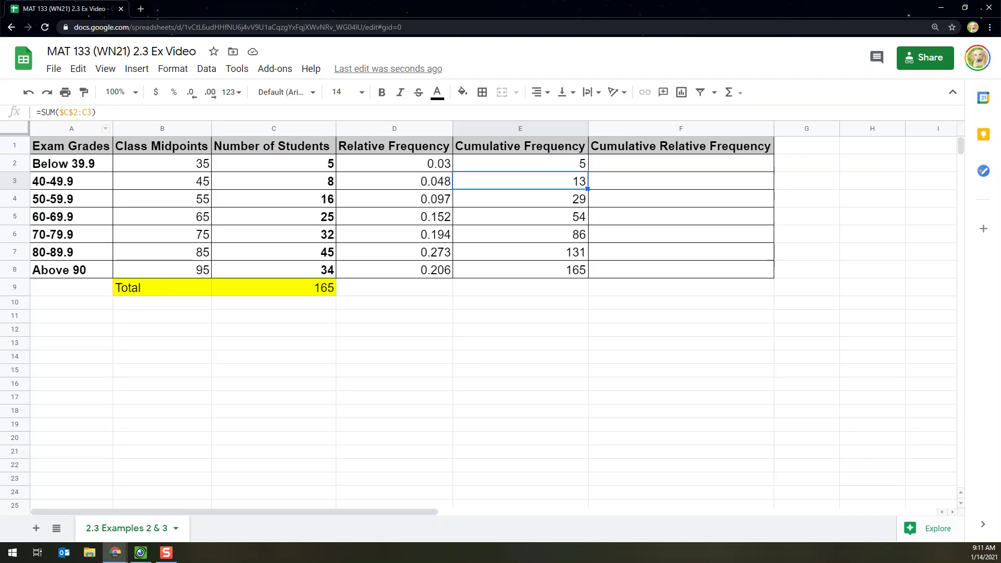
left_click_drag(273, 164, 273, 181)
left_click(520, 199)
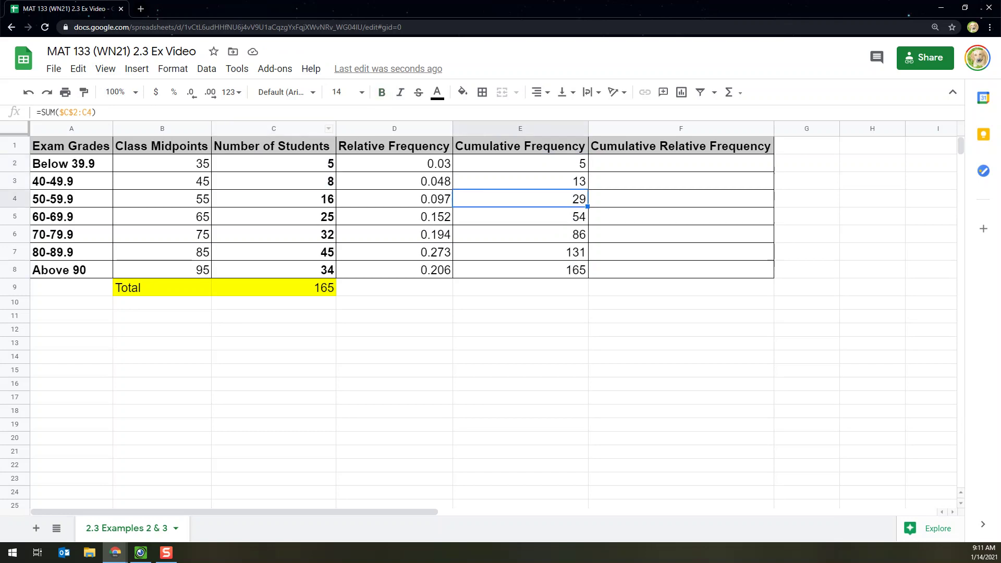
left_click(87, 112)
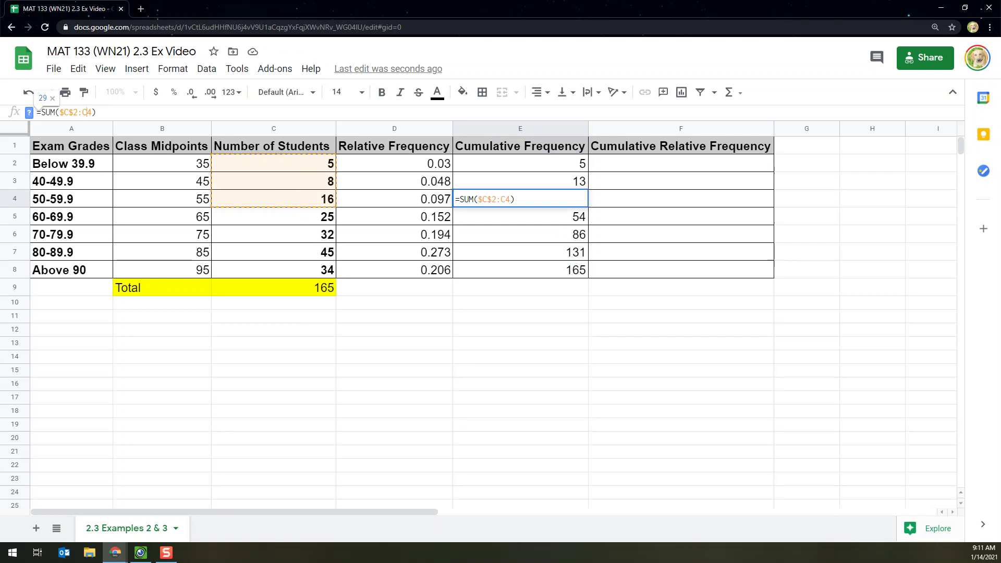
key("Return")
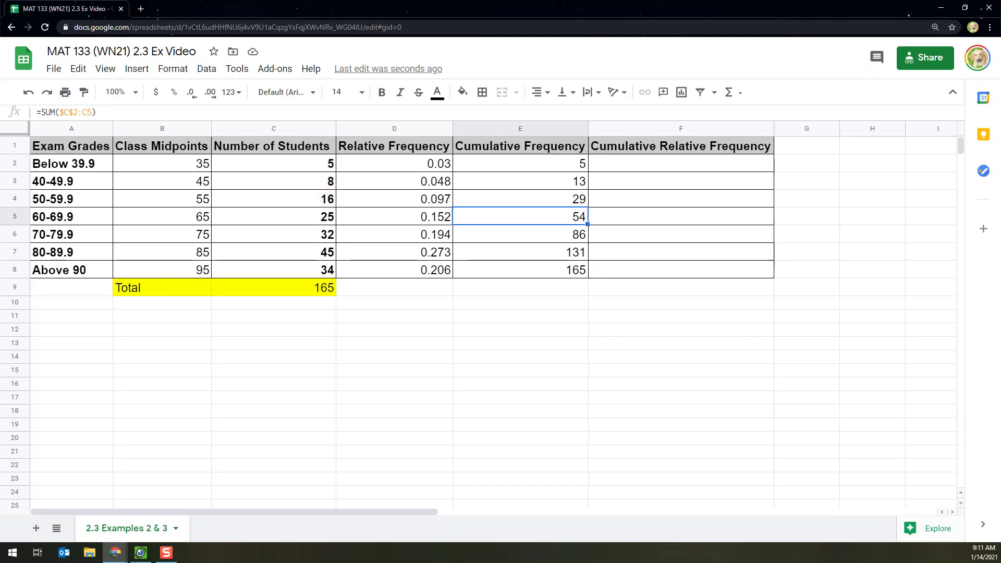
Review the cumulative frequencies in E2:E8, the total in C9 and the relative frequency formula in D5, returning to F2.
left_click(681, 164)
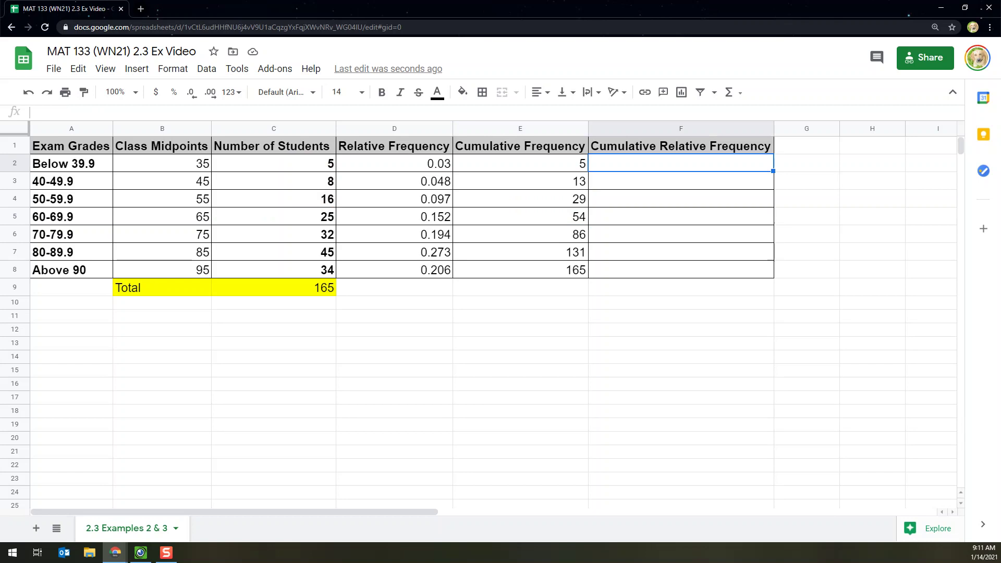
left_click_drag(520, 164, 521, 270)
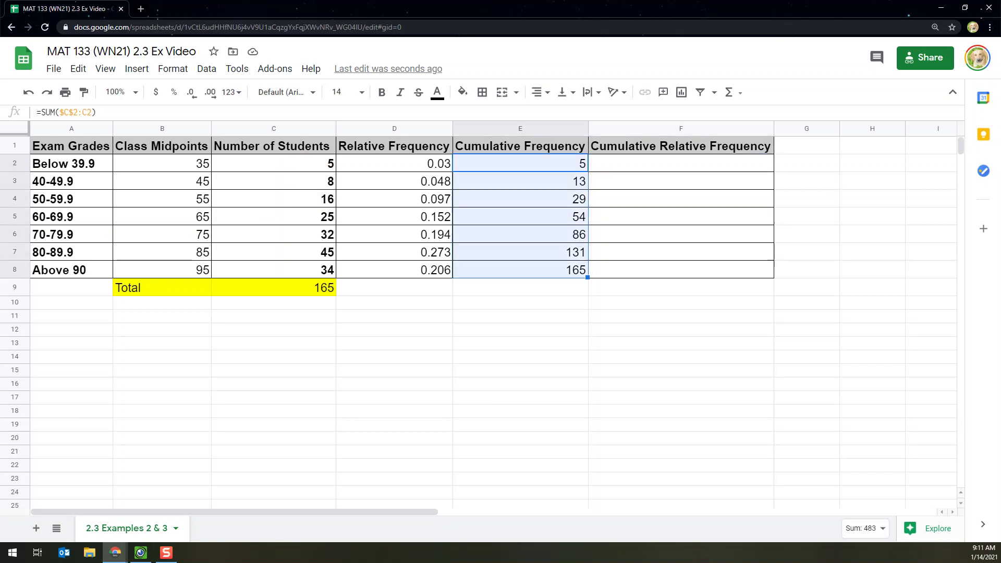
left_click(274, 287)
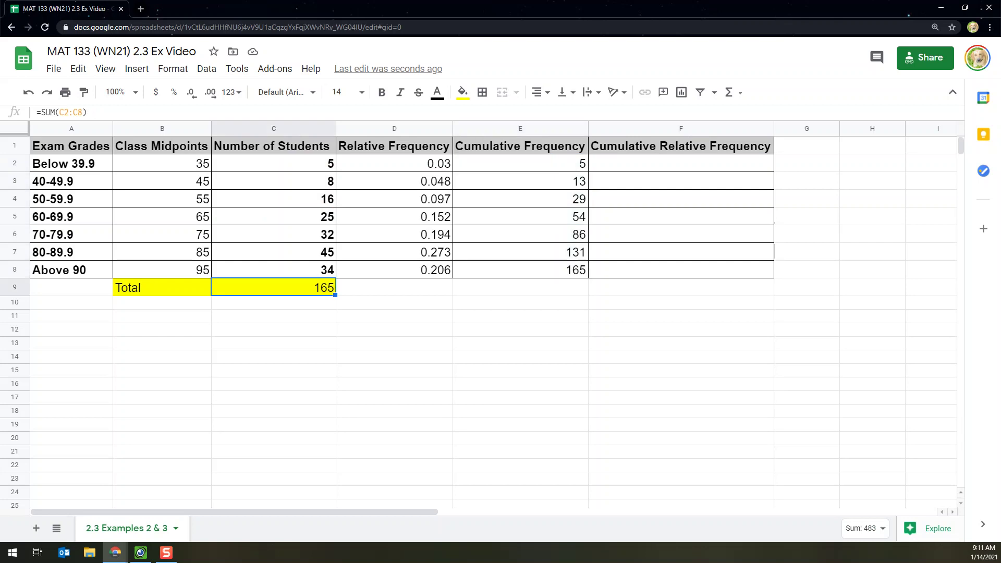
left_click(680, 164)
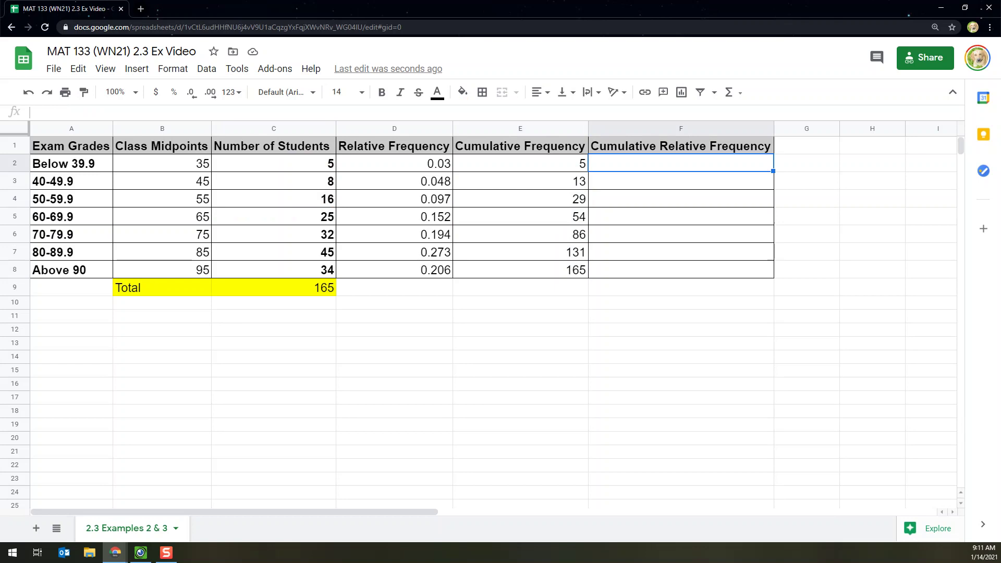
key("Left")
key("Left")
key("Down")
key("Down")
key("Down")
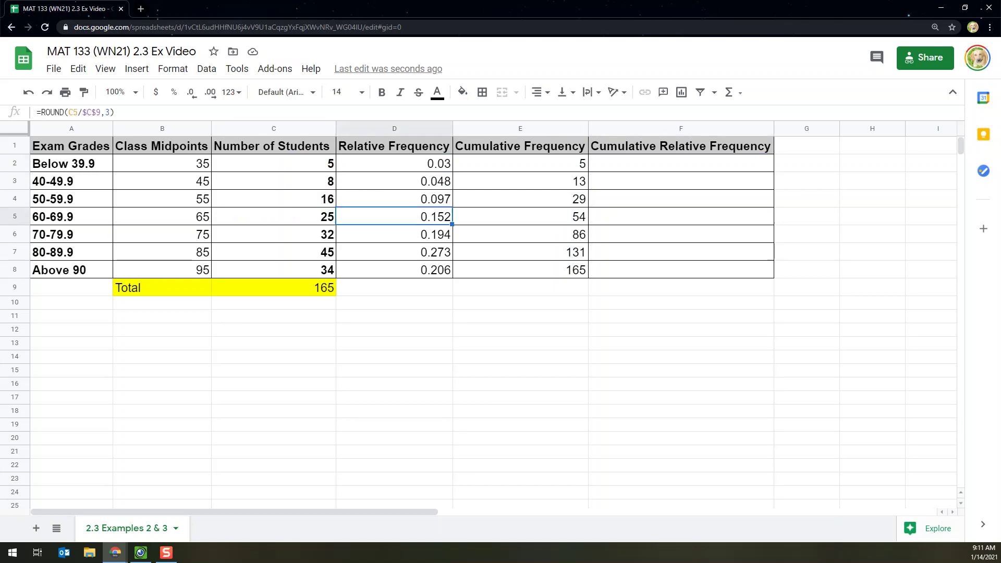
key("Up")
key("Up")
key("Right")
key("Right")
key("Up")
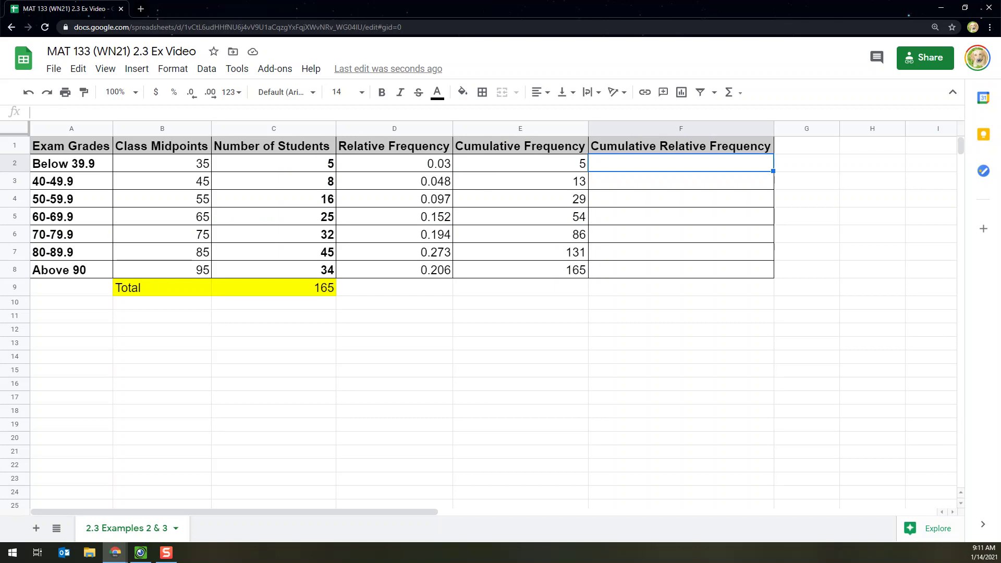
Begin the Below 39.9 cumulative relative frequency formula in F2 as =ROUND(,3), placing the cursor at the empty first argument.
type("=")
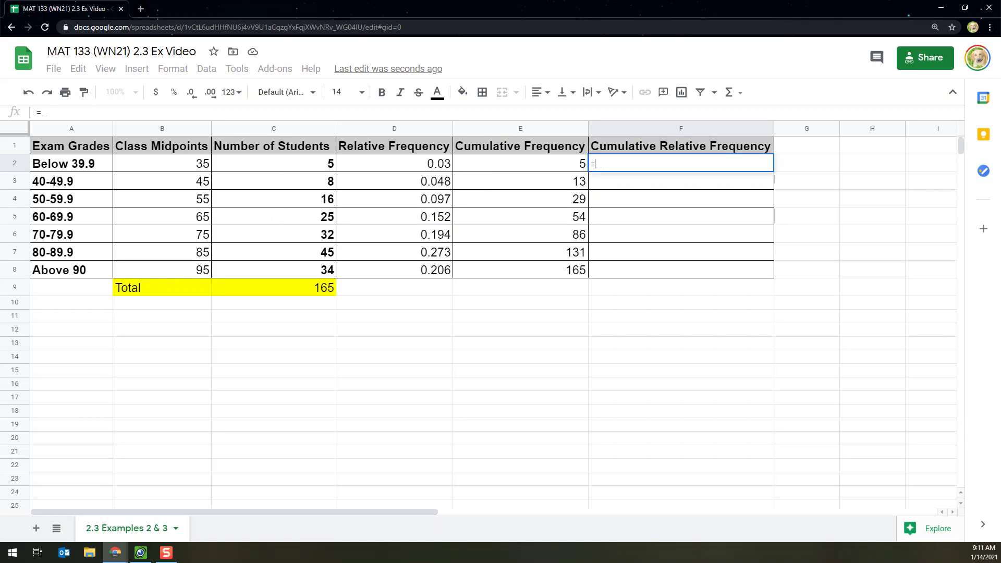
type("ROUND")
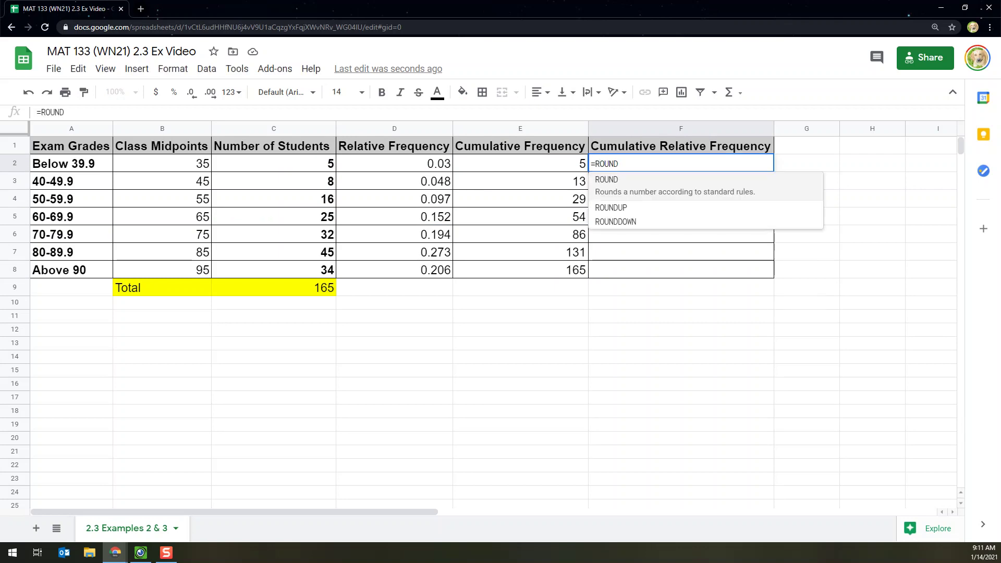
type("(")
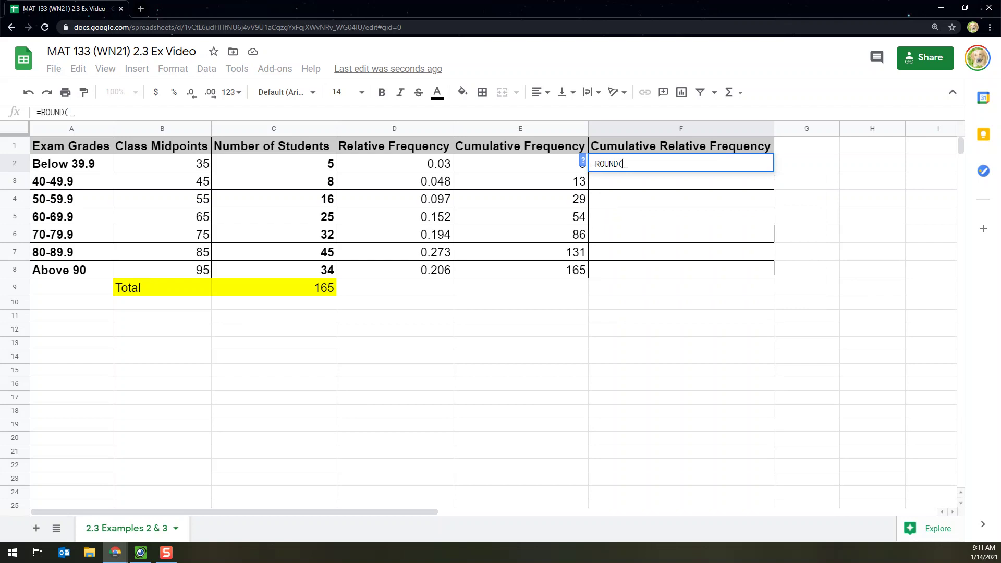
type(", 3)")
key("Left")
key("Left")
key("Left")
key("Left")
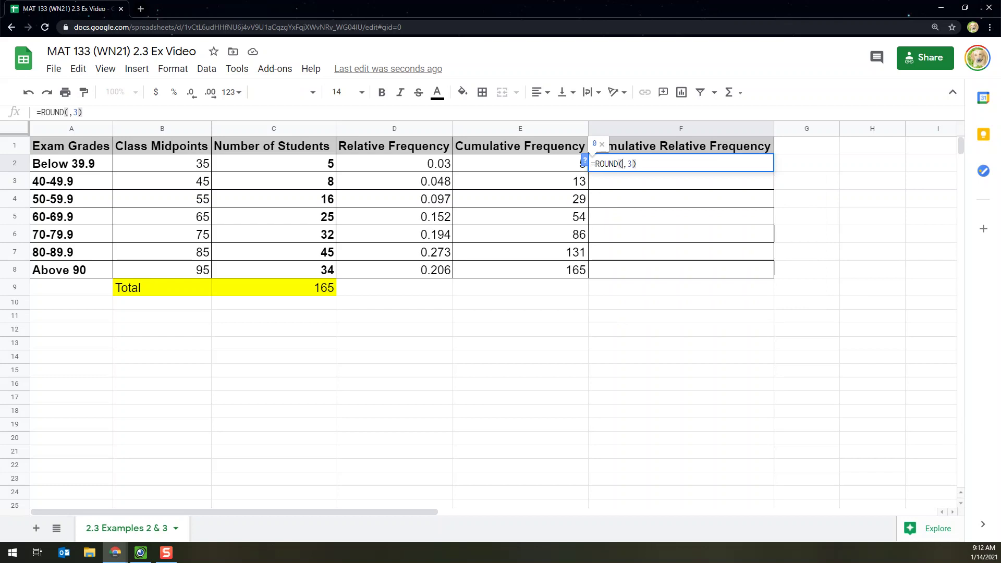
Complete F2's formula as =ROUND(E2/$C$9,3), dividing the cumulative frequency by the absolute total reference.
left_click(521, 163)
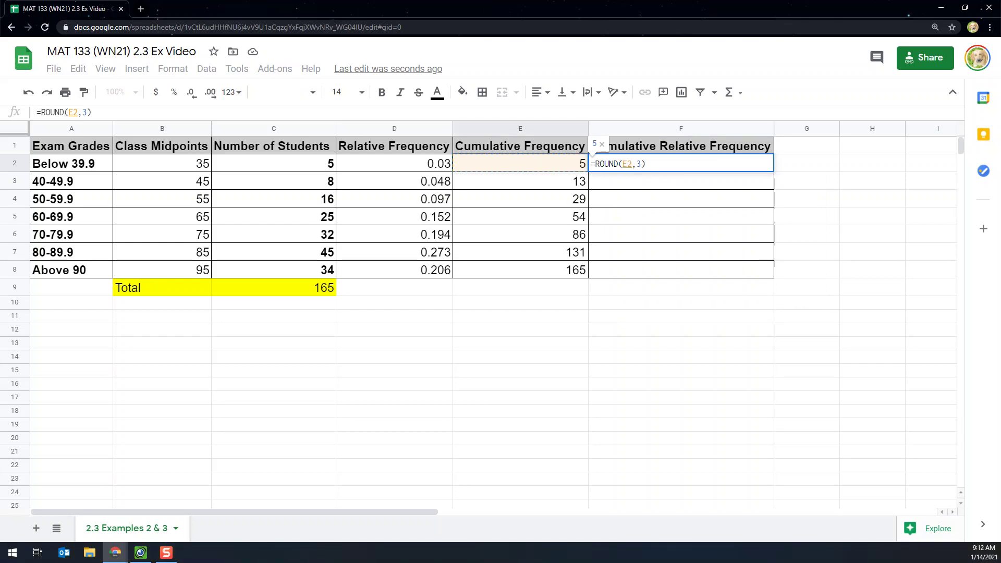
type("/")
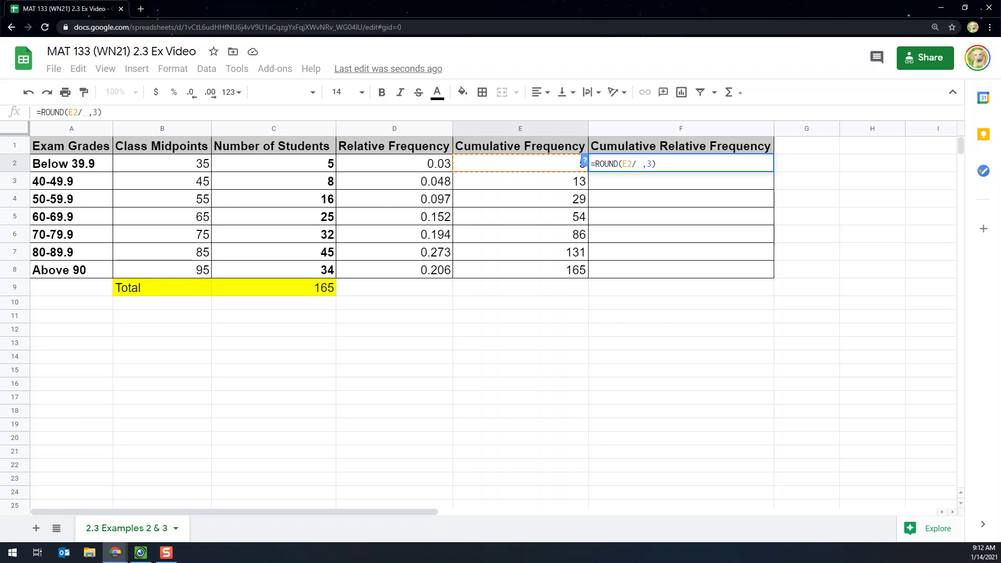
left_click(274, 287)
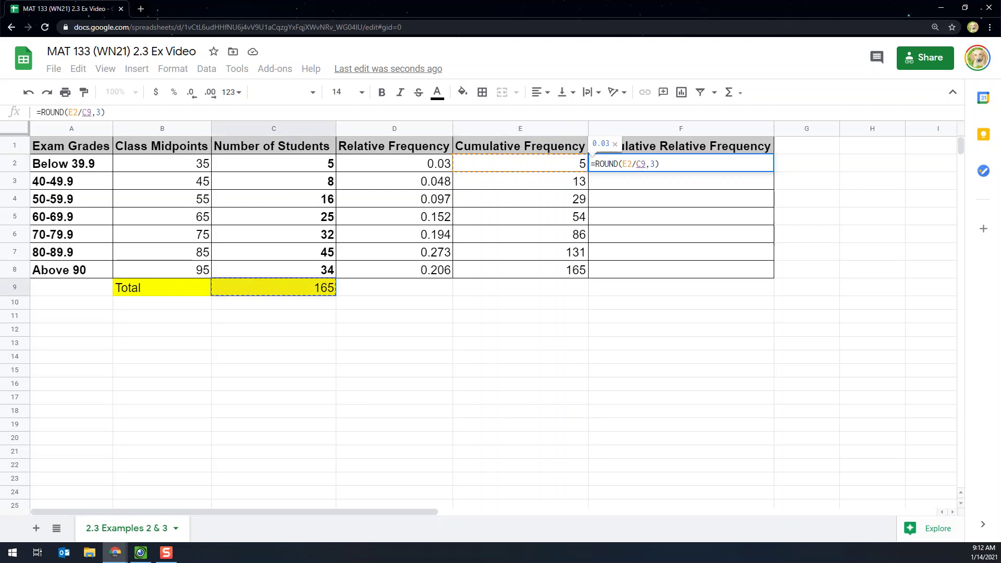
key("F4")
key("Return")
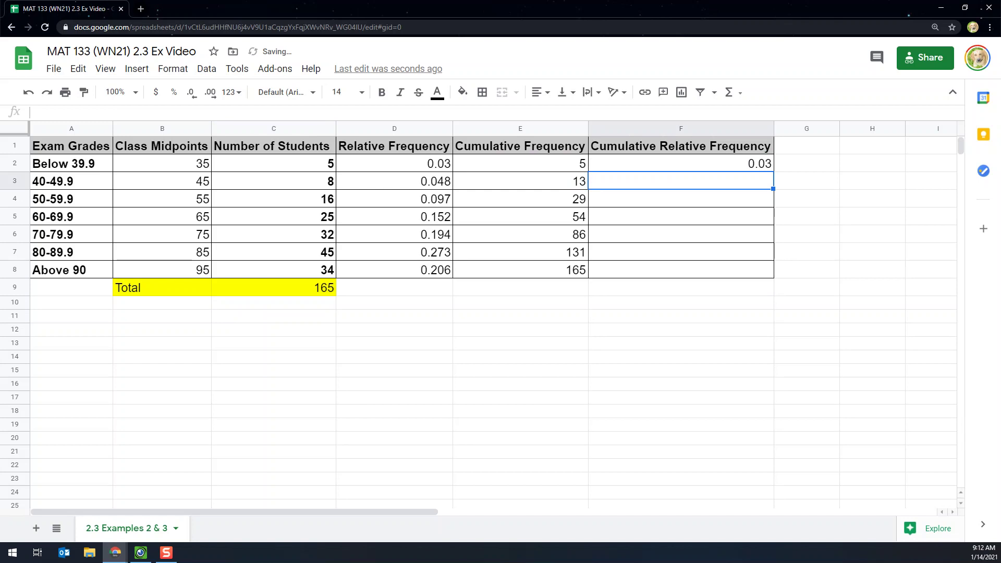
Fill the cumulative relative frequency formula from F2 down through F8.
left_click(681, 164)
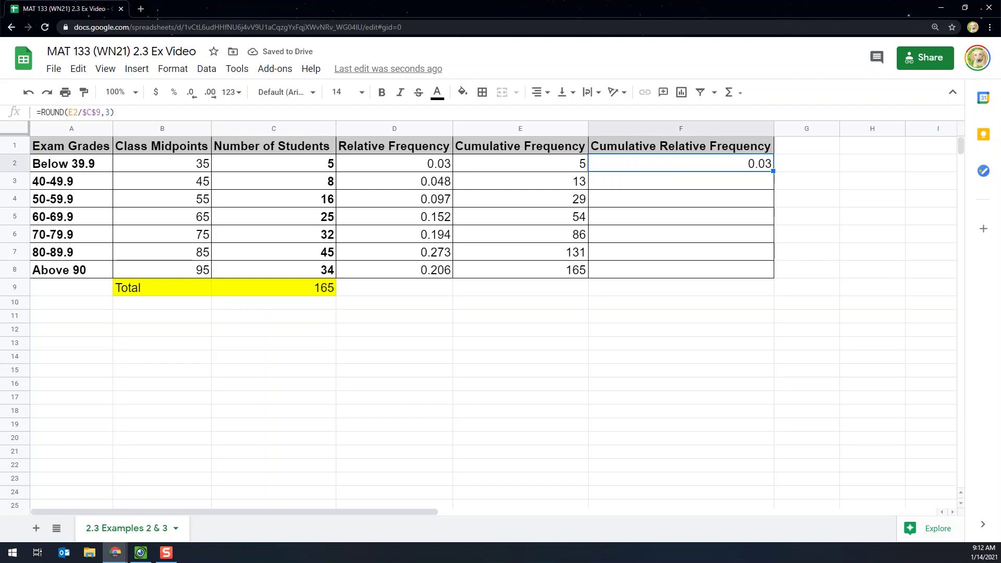
left_click_drag(773, 171, 773, 272)
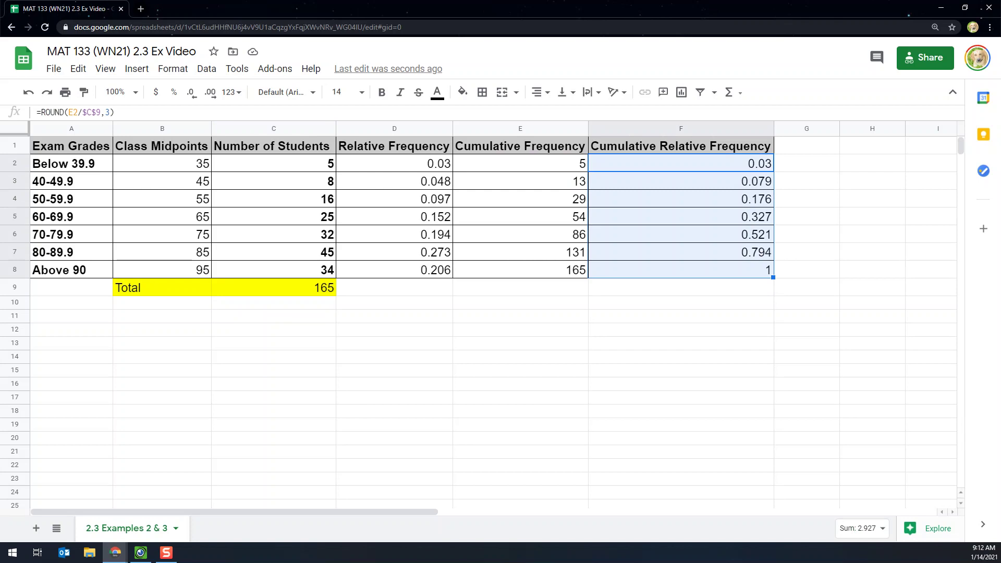
Check the formulas across row 2 in D2, E2 and F2, undoing the accidental height change of row 3.
left_click(273, 181)
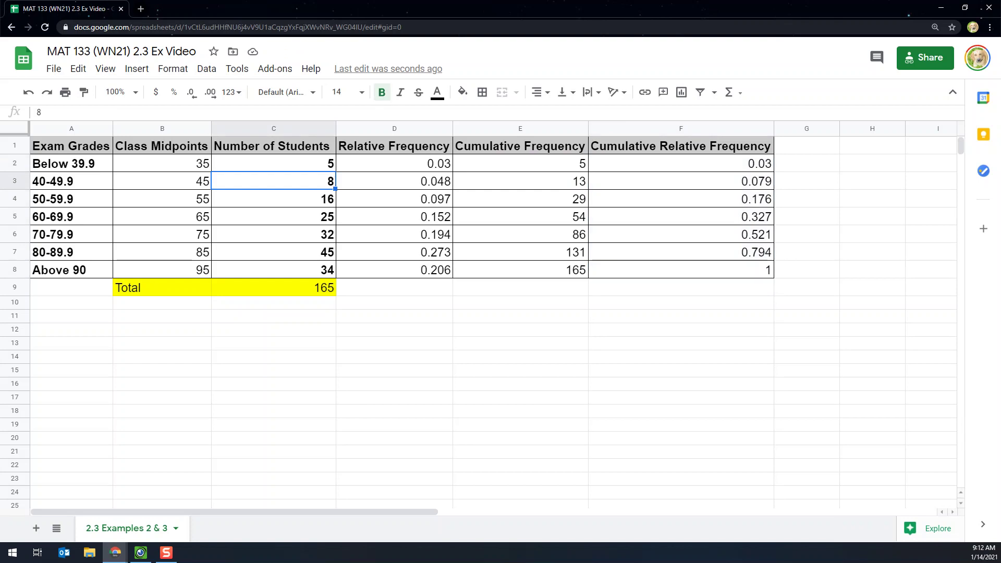
left_click(394, 163)
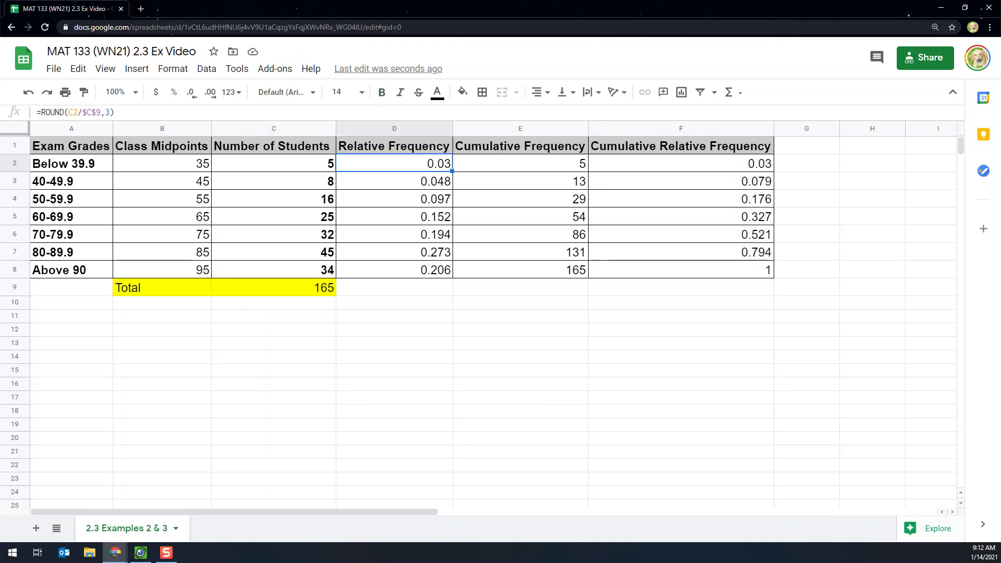
left_click(520, 164)
left_click(681, 163)
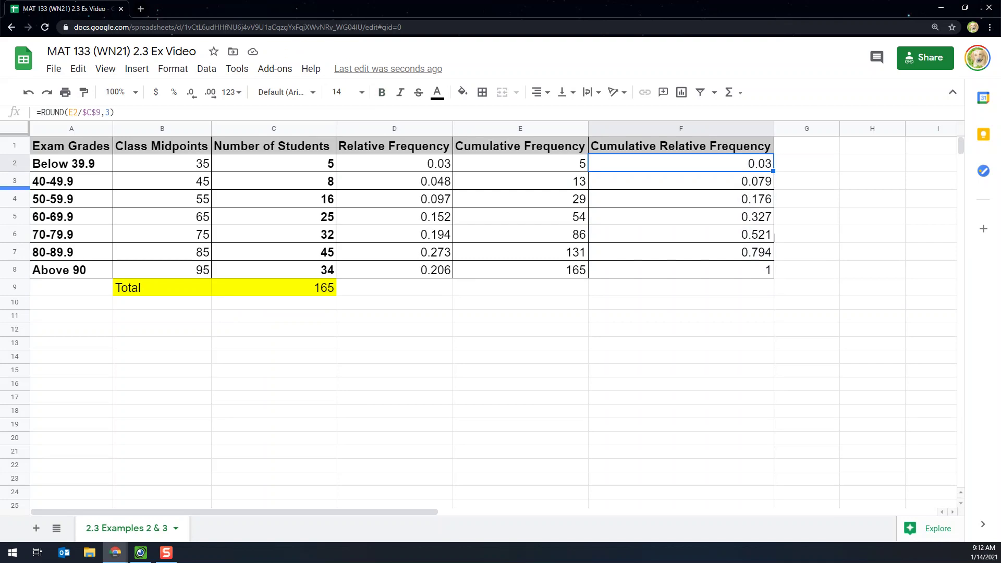
left_click_drag(15, 189, 15, 250)
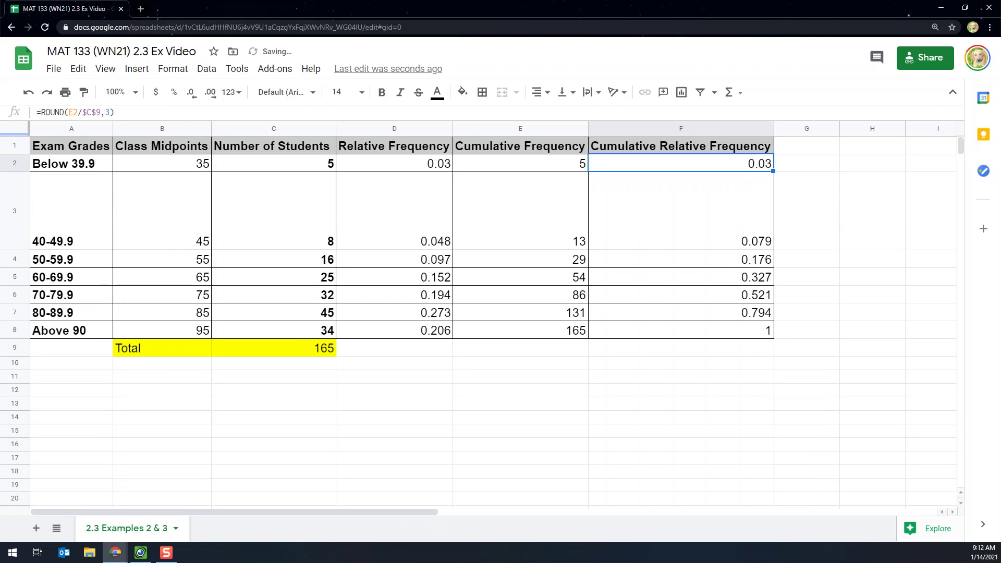
left_click(28, 92)
left_click_drag(87, 112, 96, 112)
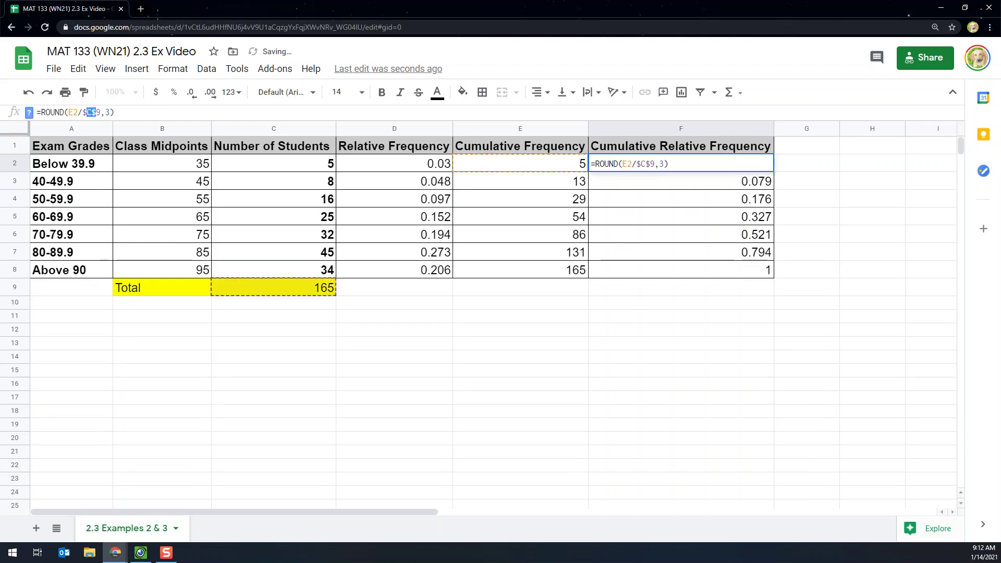
left_click(273, 216)
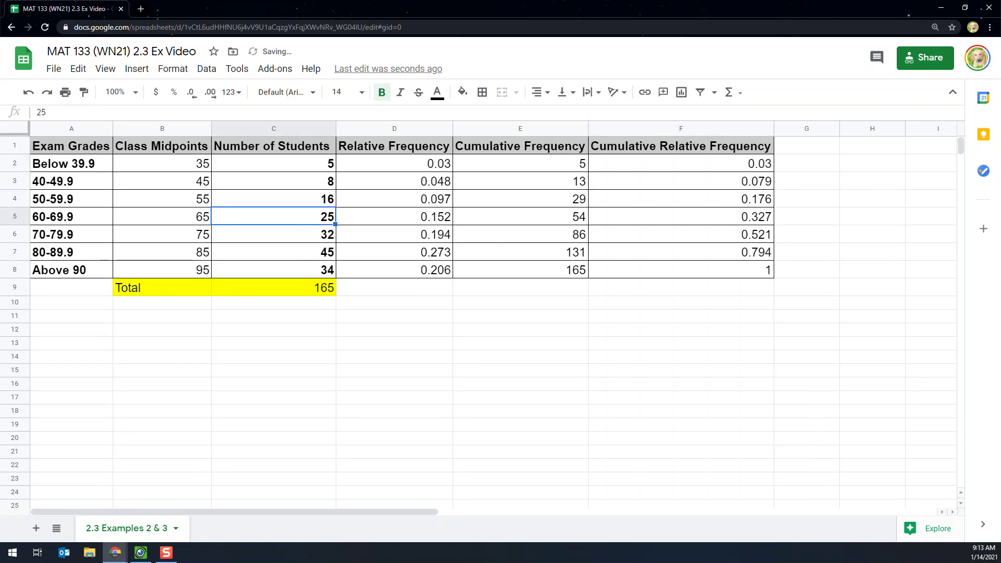
Examine D2's relative frequency formula, highlighting the absolute $C$9 reference and checking the rounding argument.
left_click(394, 164)
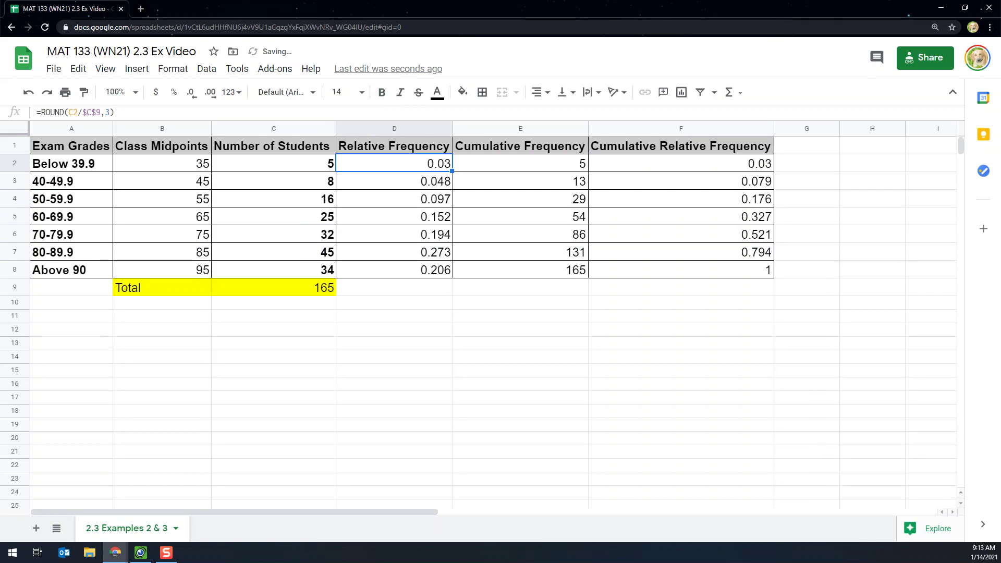
mouse_move(79, 113)
left_mouse_down()
mouse_move(69, 112)
mouse_move(91, 112)
left_mouse_up()
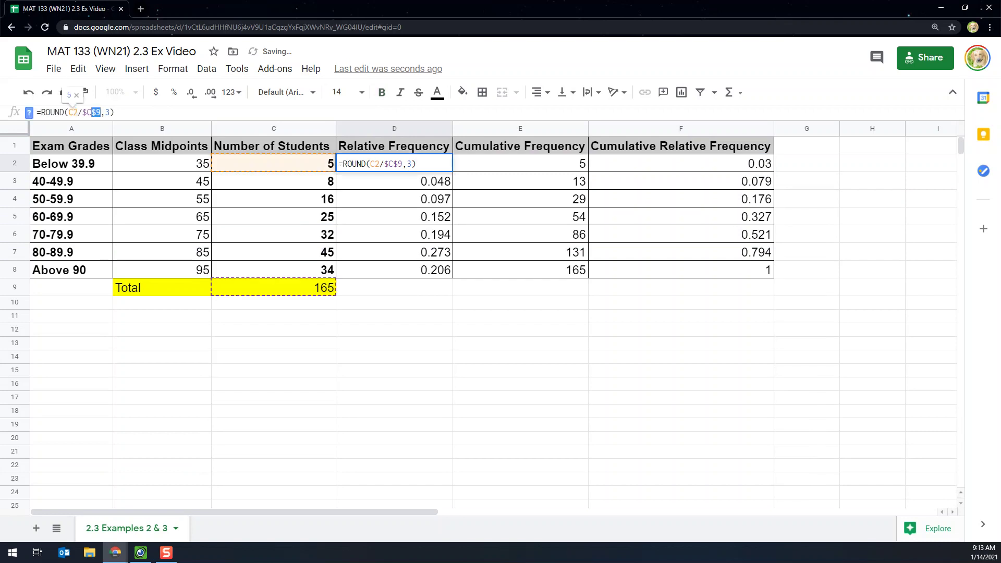
key("shift+Left")
left_click(110, 113)
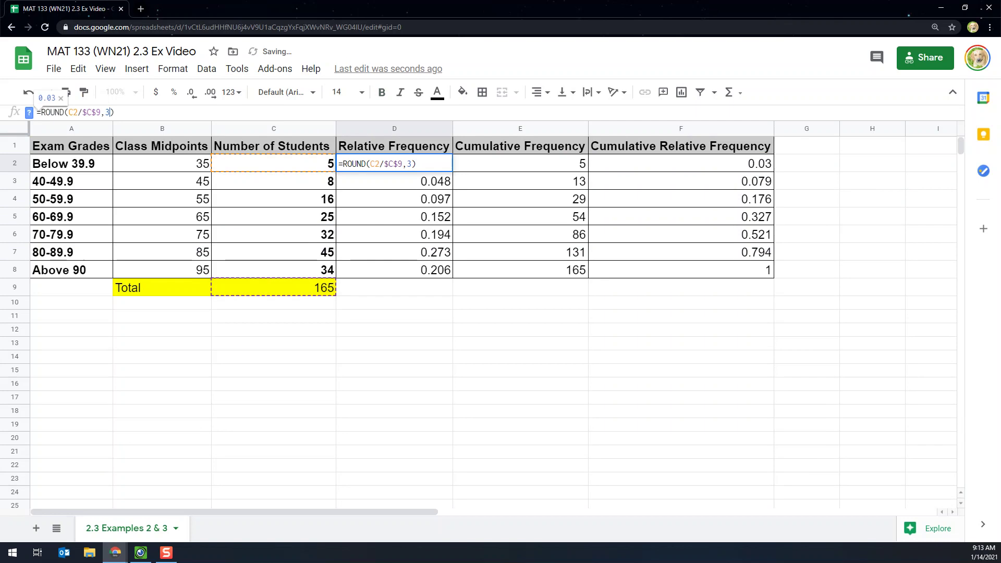
key("Return")
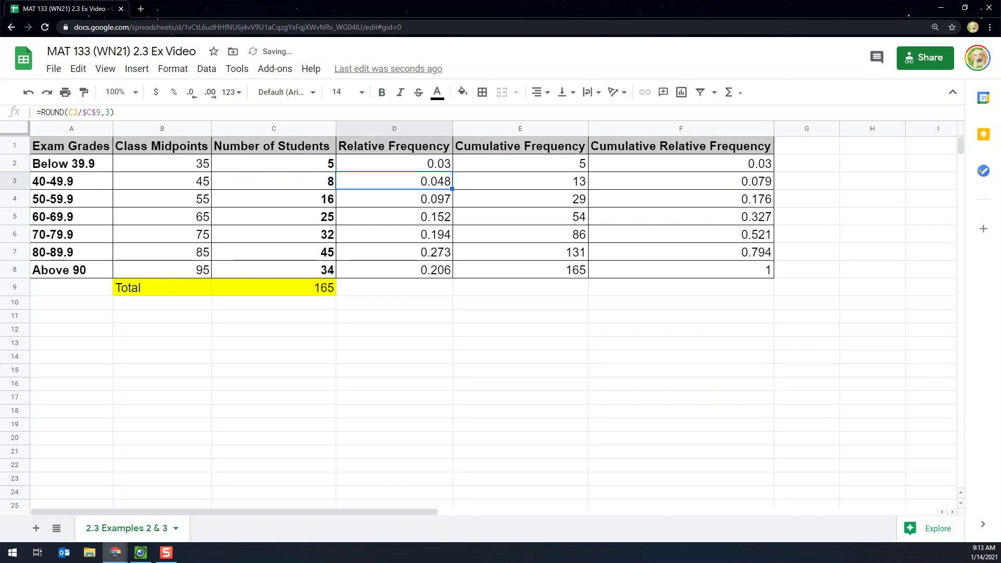
Examine E2's cumulative frequency formula, comparing the absolute $C$2 start with the relative C2 end of the range.
left_click(520, 164)
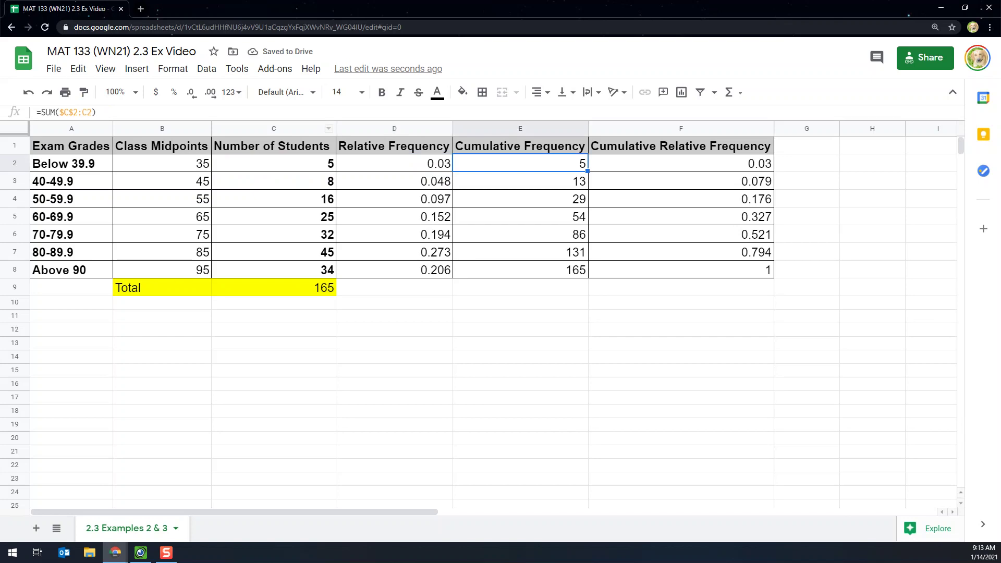
left_click_drag(59, 112, 78, 112)
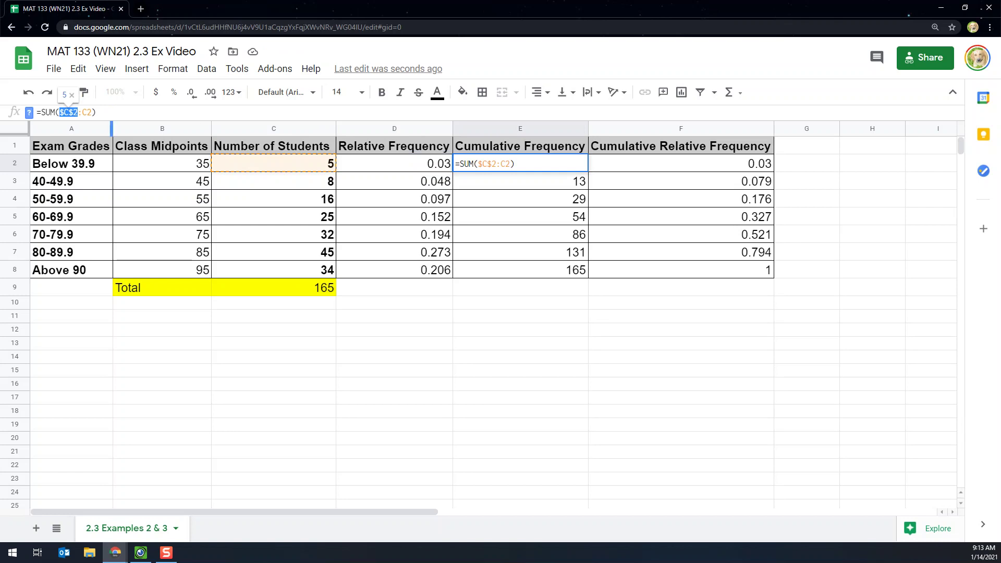
left_click_drag(92, 113, 83, 113)
key("Return")
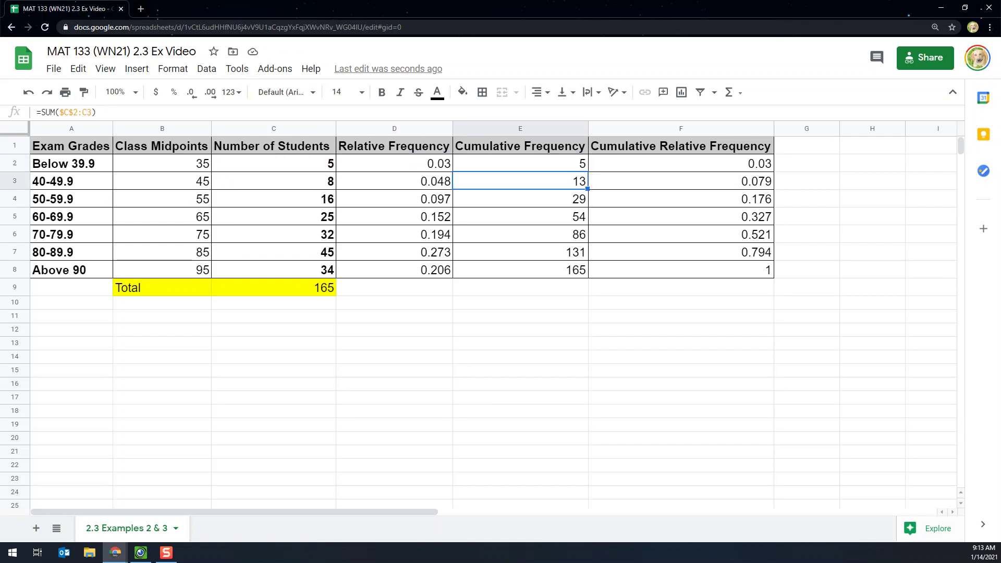
Examine F2's cumulative relative frequency formula, checking its ROUND function, three-decimal argument and absolute $C$9 divisor.
left_click(680, 164)
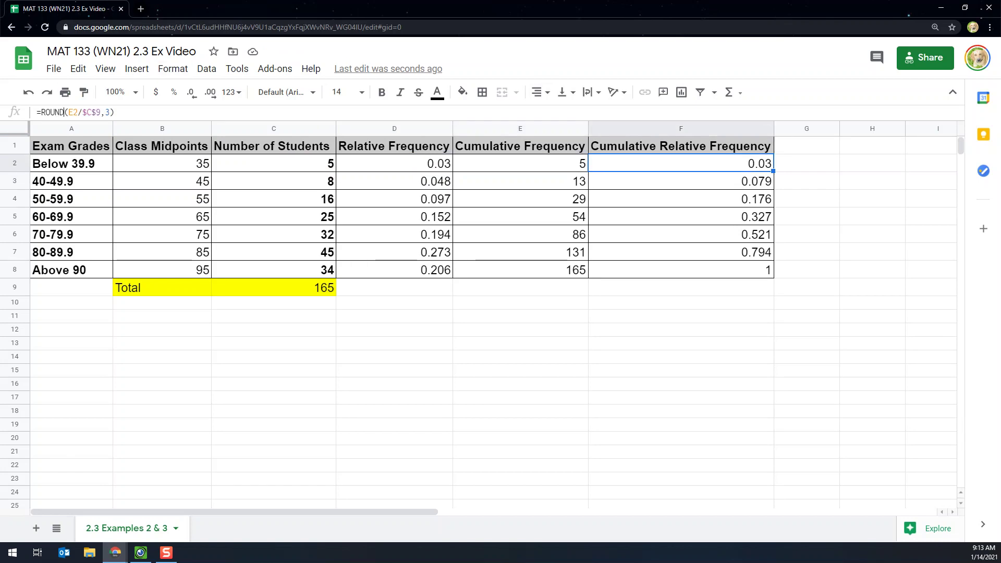
left_click(64, 112)
double_click(107, 112)
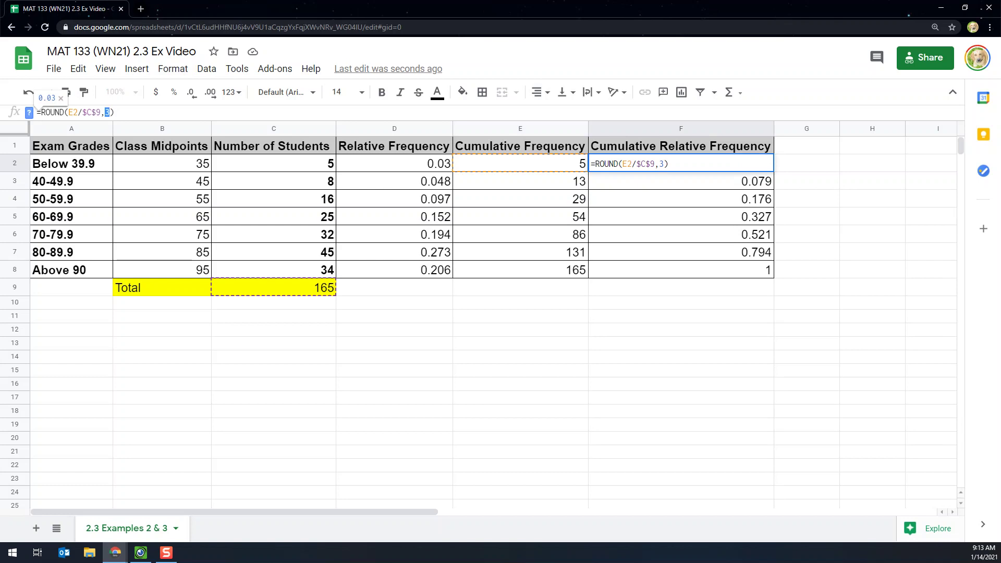
left_click(95, 112)
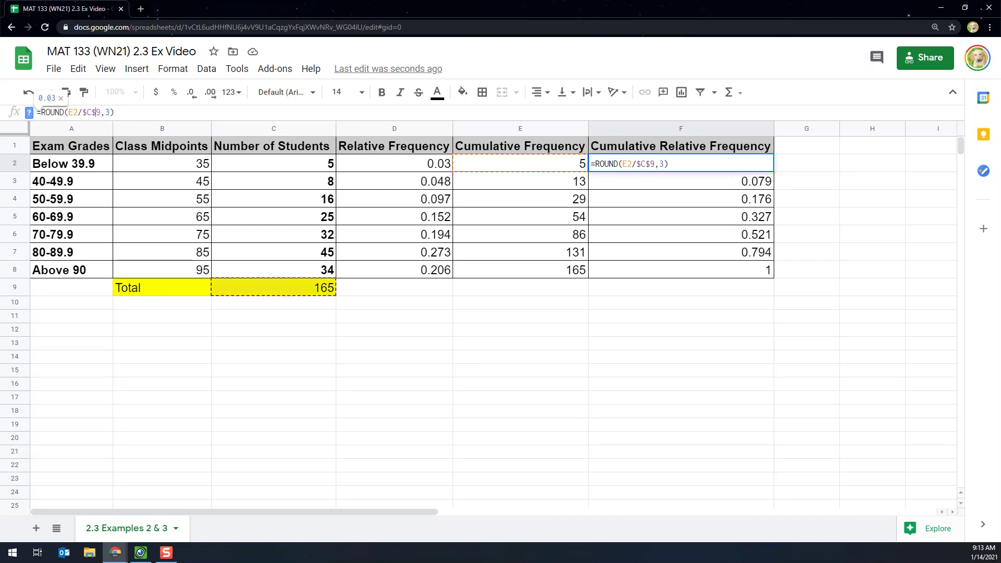
left_click_drag(68, 112, 101, 112)
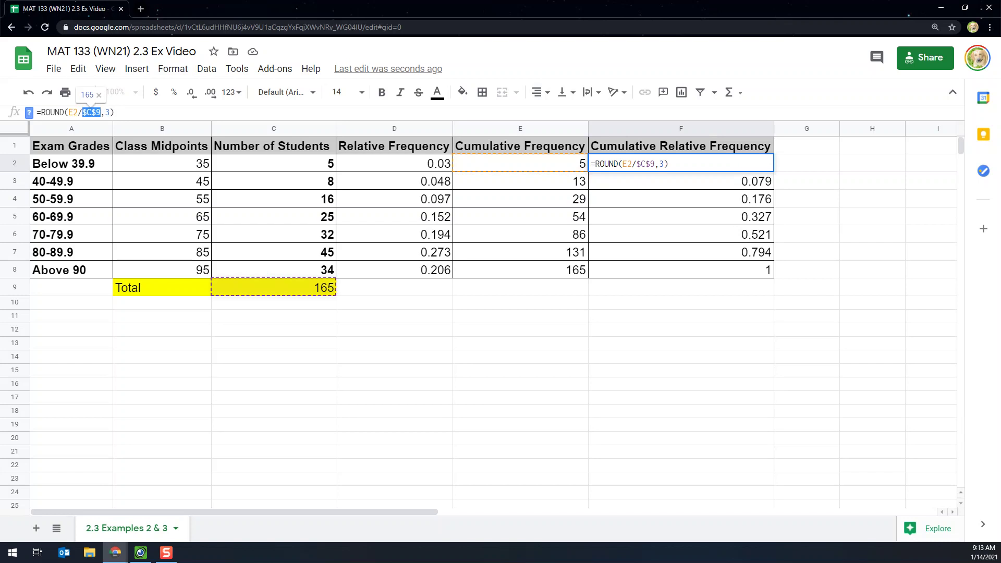
key("Return")
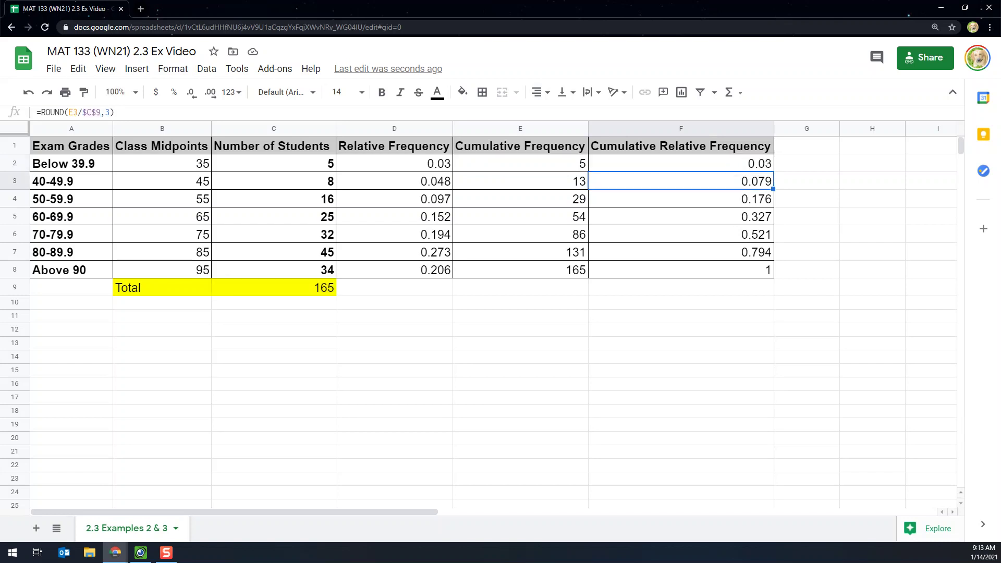